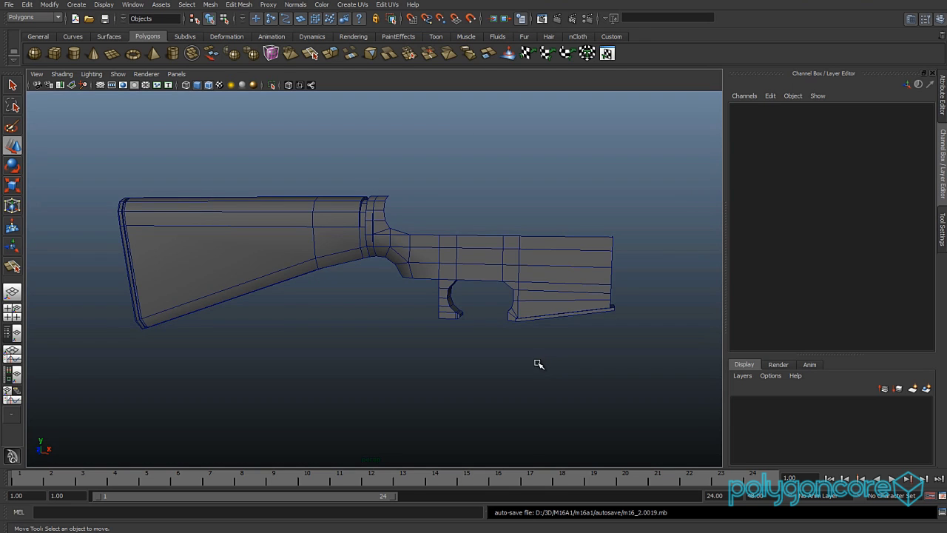
# Merge the two nearly coincident vertices on the side of the receiver's rear collar with the Merge Vertex Tool.
pyautogui.keyDown('alt'); pyautogui.moveTo(528, 366); pyautogui.dragTo(492, 353); pyautogui.keyUp('alt')
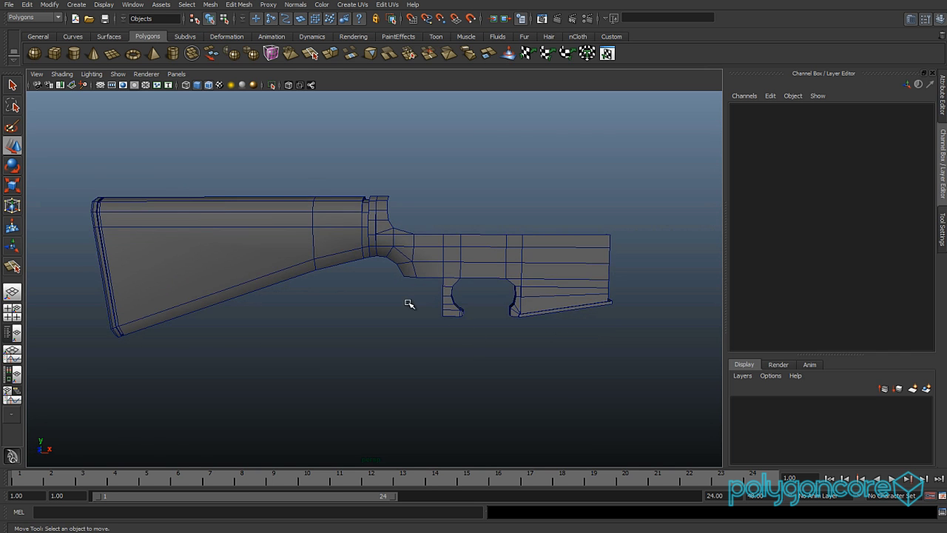
pyautogui.keyDown('alt'); pyautogui.moveTo(408, 308); pyautogui.dragTo(416, 348, button='middle'); pyautogui.keyUp('alt')
pyautogui.scroll(5, 415, 351)
pyautogui.keyDown('alt'); pyautogui.moveTo(416, 349); pyautogui.dragTo(380, 349); pyautogui.keyUp('alt')
pyautogui.scroll(5, 382, 344)
pyautogui.keyDown('alt'); pyautogui.moveTo(383, 279); pyautogui.dragTo(353, 161); pyautogui.keyUp('alt')
pyautogui.click(344, 154)
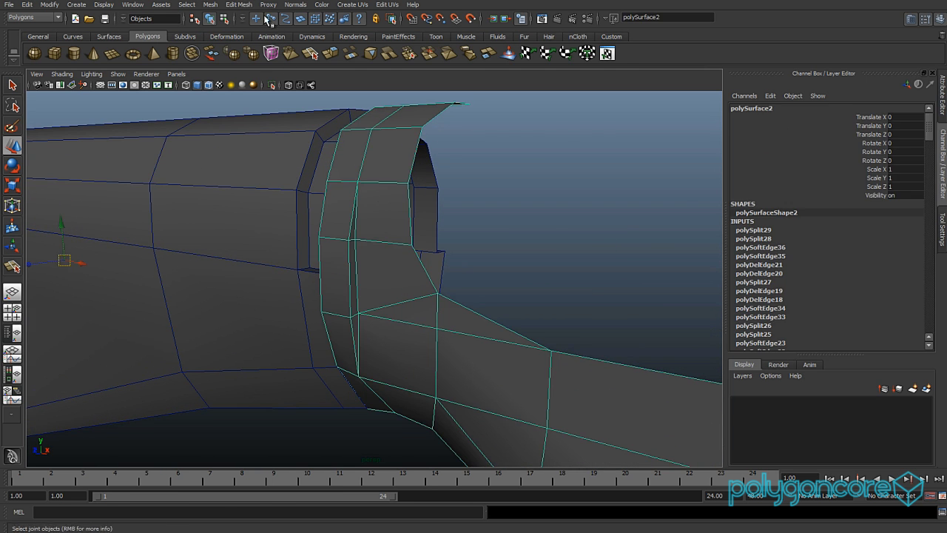
pyautogui.click(238, 5)
pyautogui.click(252, 267)
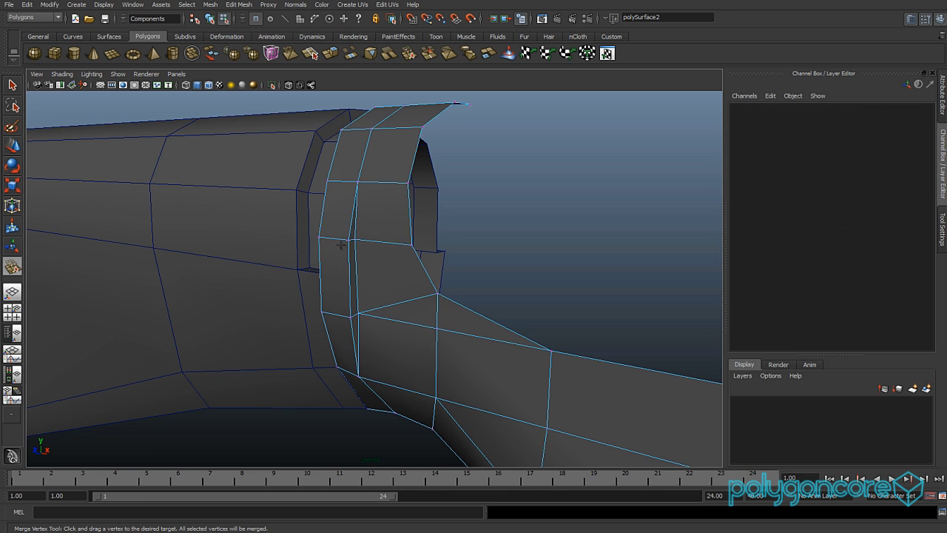
pyautogui.keyDown('alt'); pyautogui.moveTo(361, 238); pyautogui.dragTo(321, 244); pyautogui.keyUp('alt')
pyautogui.keyDown('alt'); pyautogui.moveTo(330, 265); pyautogui.dragTo(356, 274); pyautogui.keyUp('alt')
# Scale the row of vertices across the side of the rear collar into line.
pyautogui.press('w')
pyautogui.click(249, 250)
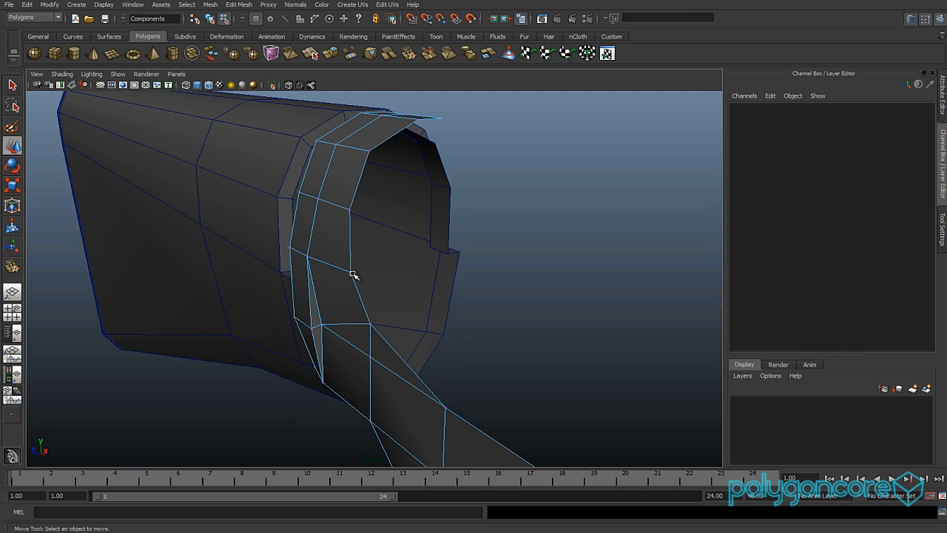
pyautogui.click(351, 273)
pyautogui.moveTo(320, 277)
pyautogui.mouseDown()
pyautogui.moveTo(391, 281)
pyautogui.moveTo(310, 283)
pyautogui.mouseUp()
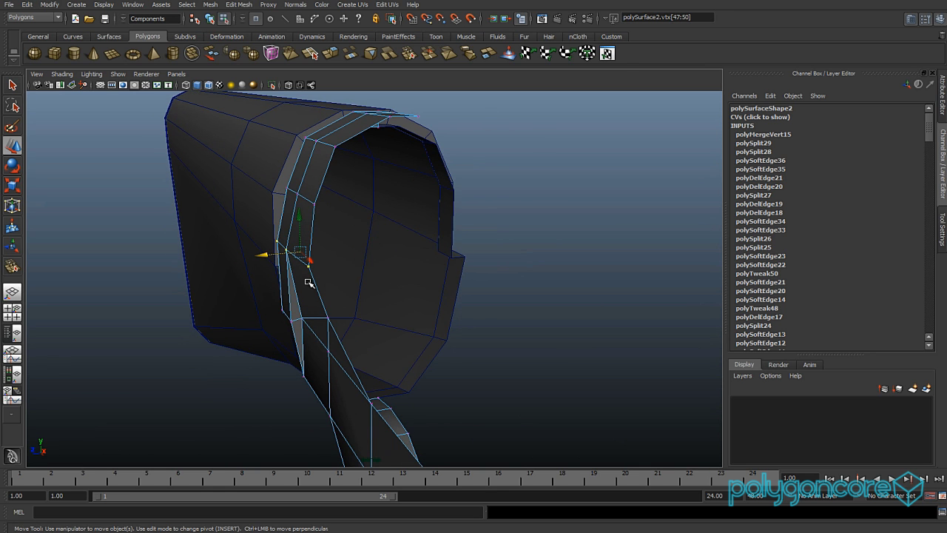
pyautogui.press('r')
pyautogui.moveTo(254, 259); pyautogui.dragTo(327, 342)
# Move the vertex where the collar meets the receiver body outward to about Z 0.740.
pyautogui.press('w')
pyautogui.click(375, 338)
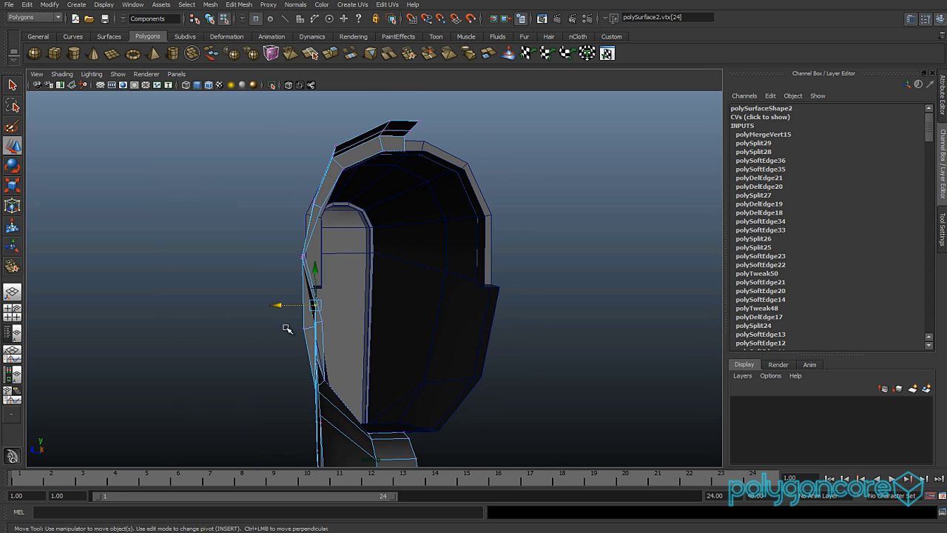
pyautogui.moveTo(283, 304); pyautogui.dragTo(278, 304)
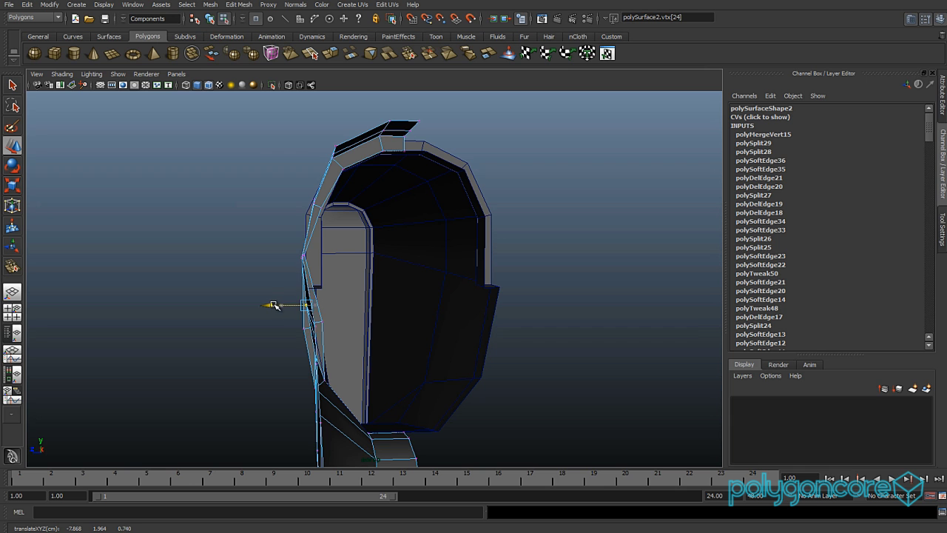
# Select the connected side faces from the collar to the receiver's lower rear edge for scaling.
pyautogui.keyDown('alt'); pyautogui.moveTo(292, 338); pyautogui.dragTo(407, 311); pyautogui.keyUp('alt')
pyautogui.rightClick(406, 315)
pyautogui.moveTo(406, 334); pyautogui.dragTo(407, 339, button='right')
pyautogui.click(400, 316)
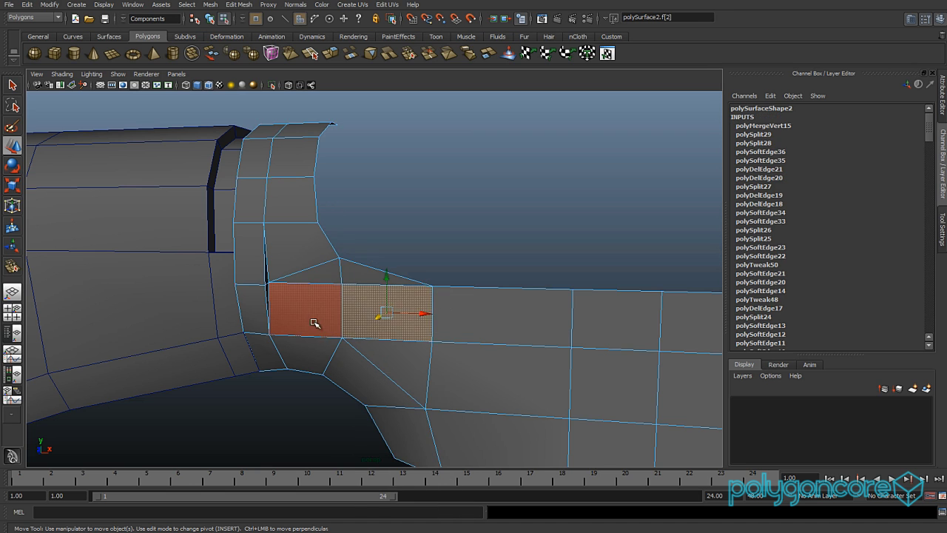
pyautogui.keyDown('shift'); pyautogui.click(314, 321); pyautogui.keyUp('shift')
pyautogui.keyDown('shift'); pyautogui.click(450, 331); pyautogui.keyUp('shift')
pyautogui.keyDown('shift'); pyautogui.click(452, 363); pyautogui.keyUp('shift')
pyautogui.keyDown('shift'); pyautogui.click(424, 365); pyautogui.keyUp('shift')
pyautogui.scroll(-3, 481, 385)
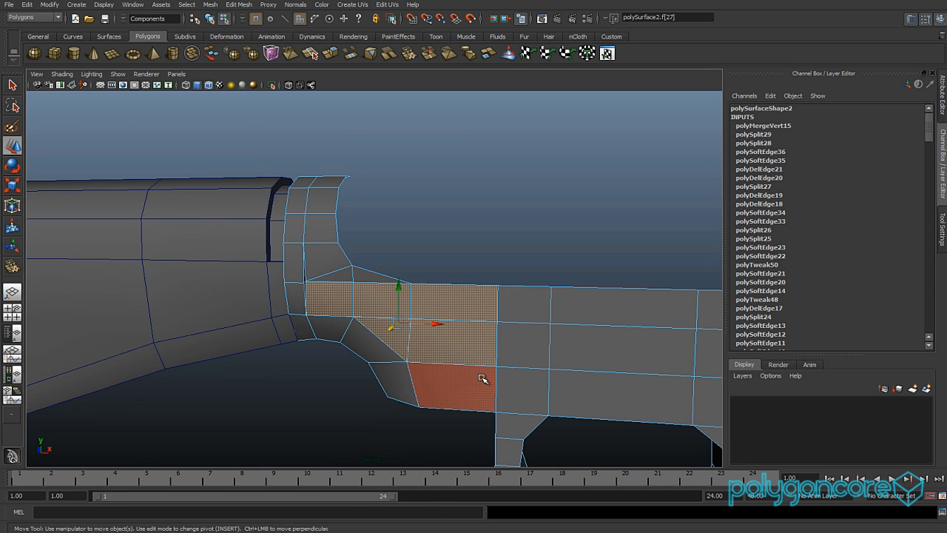
pyautogui.press('r')
pyautogui.keyDown('alt'); pyautogui.moveTo(461, 370); pyautogui.dragTo(302, 351); pyautogui.keyUp('alt')
pyautogui.press('w')
# Isolate the receiver mesh in the perspective view so the stock is hidden.
pyautogui.keyDown('alt'); pyautogui.moveTo(303, 351); pyautogui.dragTo(389, 363, button='middle'); pyautogui.keyUp('alt')
pyautogui.keyDown('alt'); pyautogui.moveTo(389, 363); pyautogui.dragTo(422, 370); pyautogui.keyUp('alt')
pyautogui.moveTo(408, 318); pyautogui.dragTo(410, 343, button='right')
pyautogui.click(428, 304)
pyautogui.click(273, 86)
# In the side view, move the vertex where the collar meets the receiver body inward to about Z 0.725.
pyautogui.moveTo(366, 311); pyautogui.dragTo(411, 307, button='right')
pyautogui.click(426, 304)
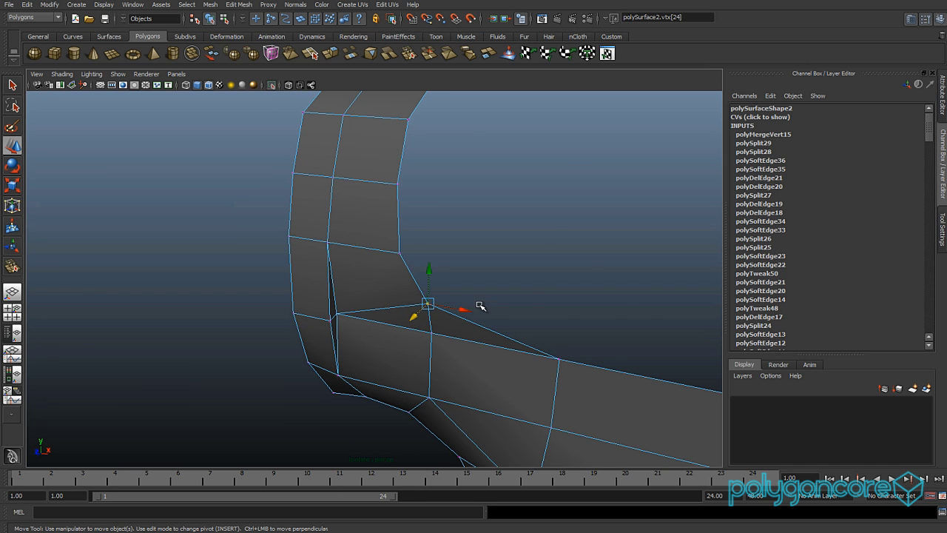
pyautogui.press('space')
pyautogui.moveTo(458, 305); pyautogui.dragTo(517, 302)
pyautogui.press('f')
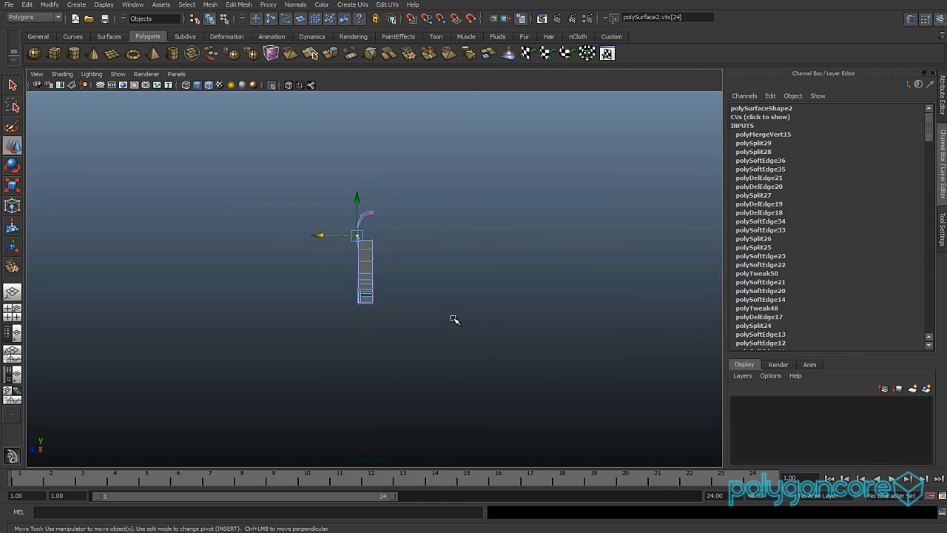
pyautogui.keyDown('alt'); pyautogui.moveTo(388, 298); pyautogui.dragTo(386, 323, button='middle'); pyautogui.keyUp('alt')
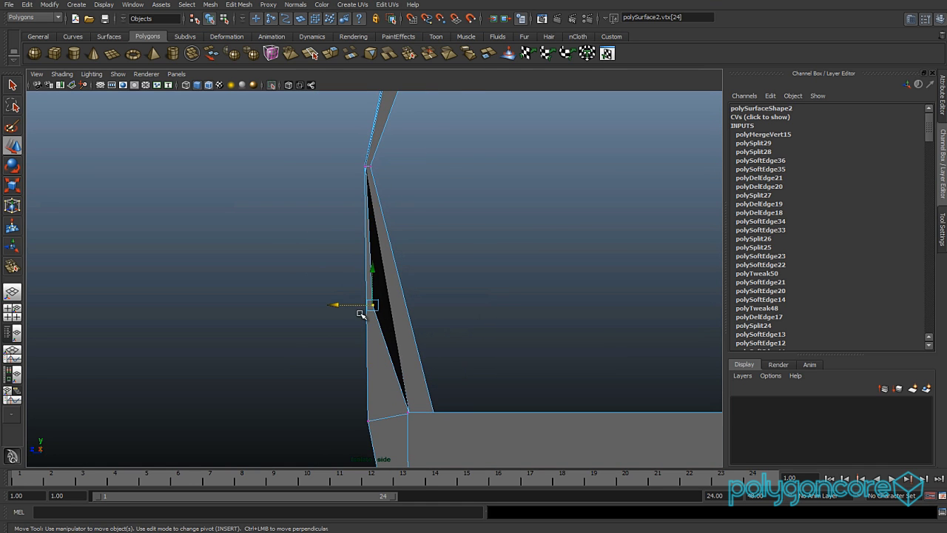
pyautogui.moveTo(335, 306); pyautogui.dragTo(353, 308, button='middle')
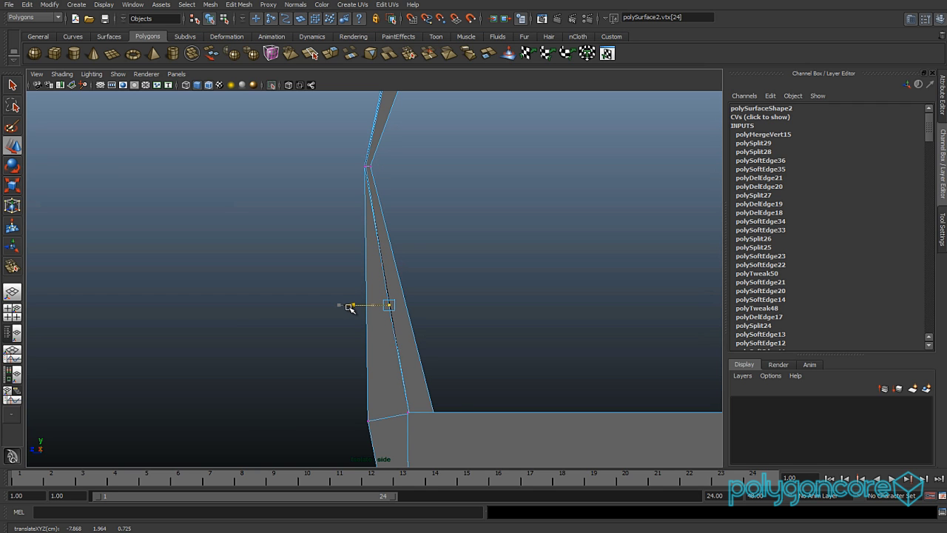
pyautogui.press('space')
pyautogui.moveTo(357, 289); pyautogui.dragTo(359, 278)
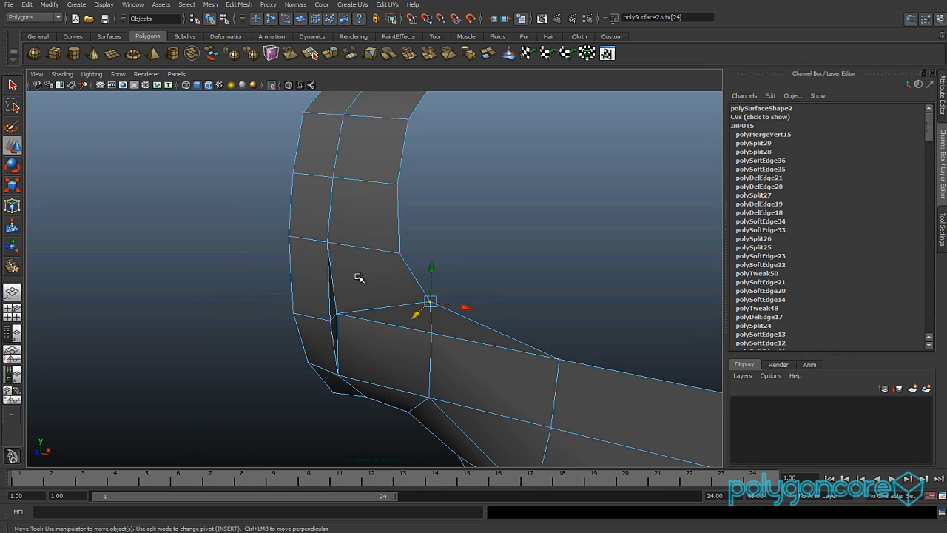
# Turn off the isolation and delete an unneeded edge on the receiver.
pyautogui.click(273, 85)
pyautogui.keyDown('alt'); pyautogui.moveTo(326, 204); pyautogui.dragTo(333, 311); pyautogui.keyUp('alt')
pyautogui.moveTo(316, 314); pyautogui.dragTo(254, 328, button='right')
pyautogui.click(305, 316)
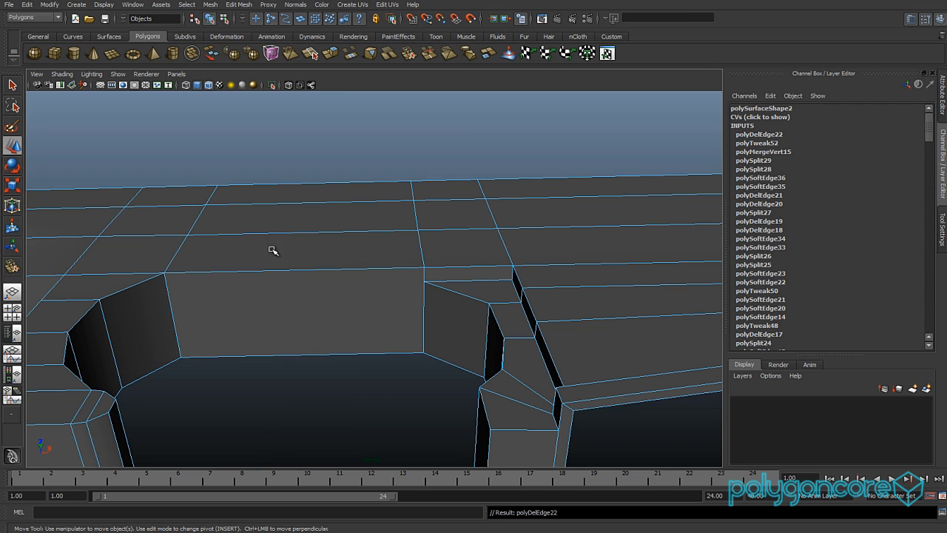
# Split the face above the trigger opening with a new edge between the opening's two upper corners.
pyautogui.click(238, 5)
pyautogui.click(261, 77)
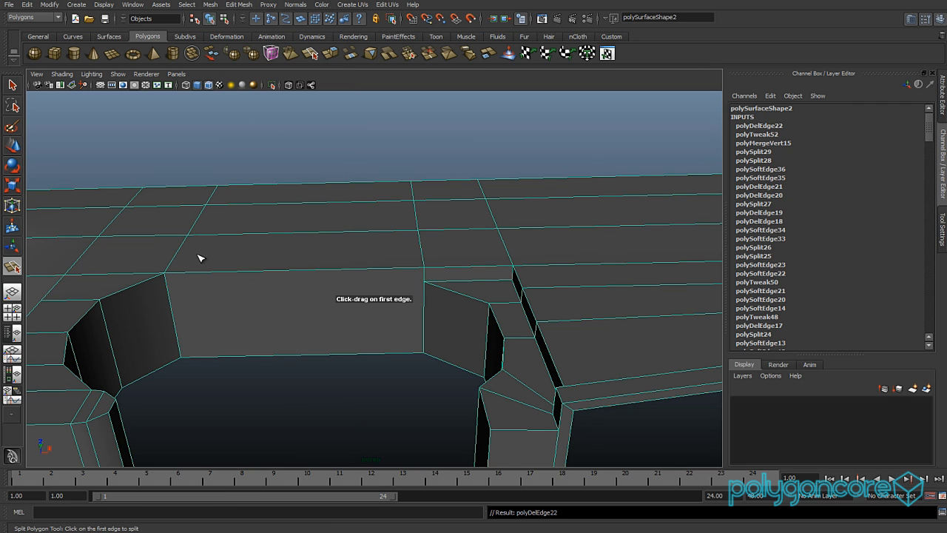
pyautogui.click(166, 275)
pyautogui.moveTo(428, 285); pyautogui.dragTo(439, 365)
pyautogui.press('Return')
pyautogui.press('w')
# Bevel the lower corner edge of the small foot at the front of the trigger opening with an offset of 0.25.
pyautogui.keyDown('alt'); pyautogui.moveTo(440, 365); pyautogui.dragTo(377, 178, button='middle'); pyautogui.keyUp('alt')
pyautogui.keyDown('alt'); pyautogui.moveTo(377, 177); pyautogui.dragTo(440, 345, button='right'); pyautogui.keyUp('alt')
pyautogui.keyDown('alt'); pyautogui.moveTo(440, 346); pyautogui.dragTo(380, 244); pyautogui.keyUp('alt')
pyautogui.moveTo(380, 285); pyautogui.dragTo(379, 256, button='right')
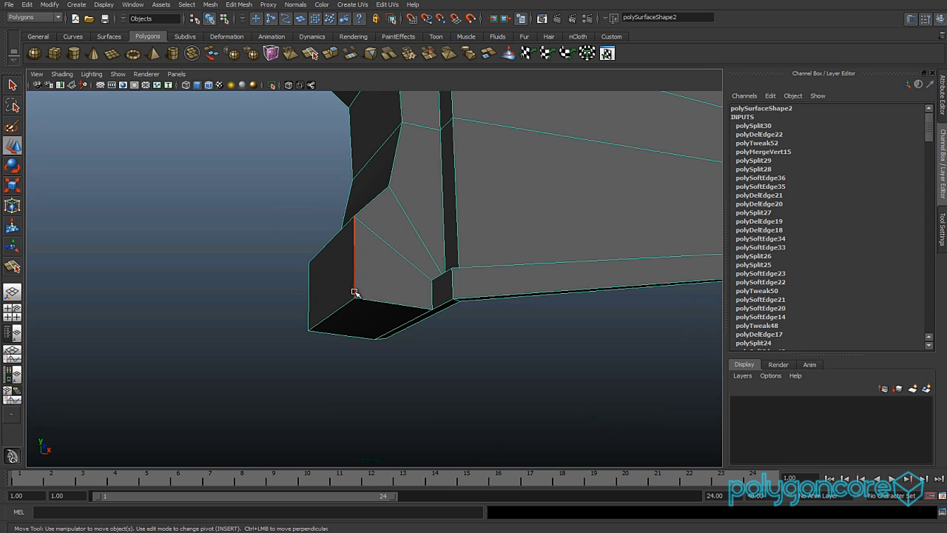
pyautogui.keyDown('shift'); pyautogui.moveTo(379, 300); pyautogui.dragTo(410, 299, button='right'); pyautogui.keyUp('shift')
pyautogui.keyDown('alt'); pyautogui.moveTo(409, 299); pyautogui.dragTo(349, 330); pyautogui.keyUp('alt')
pyautogui.click(878, 143)
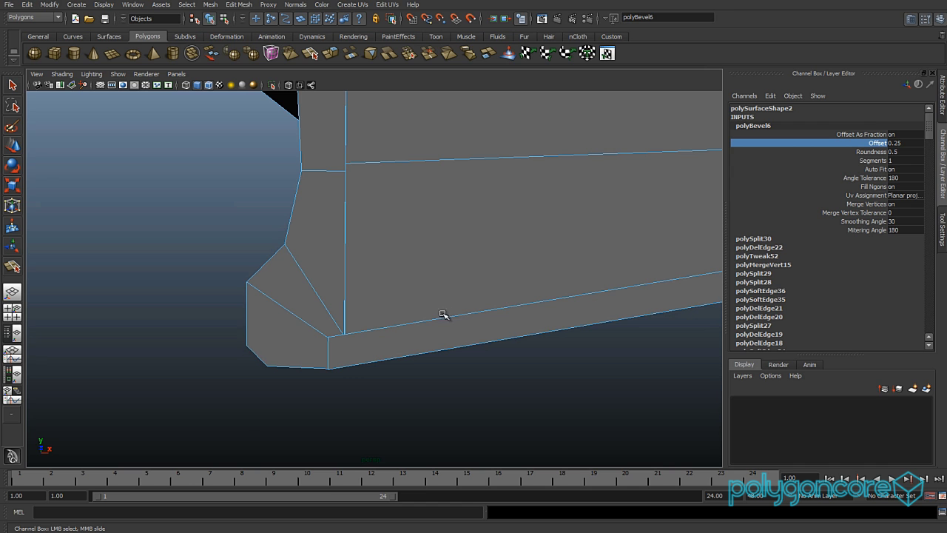
pyautogui.moveTo(344, 327)
pyautogui.keyDown('alt'); pyautogui.mouseDown()
pyautogui.moveTo(515, 344)
pyautogui.moveTo(351, 333)
pyautogui.mouseUp(); pyautogui.keyUp('alt')
# Split the foot's side face from the beveled corner to the vertex beside the magazine well's lower rim.
pyautogui.click(239, 5)
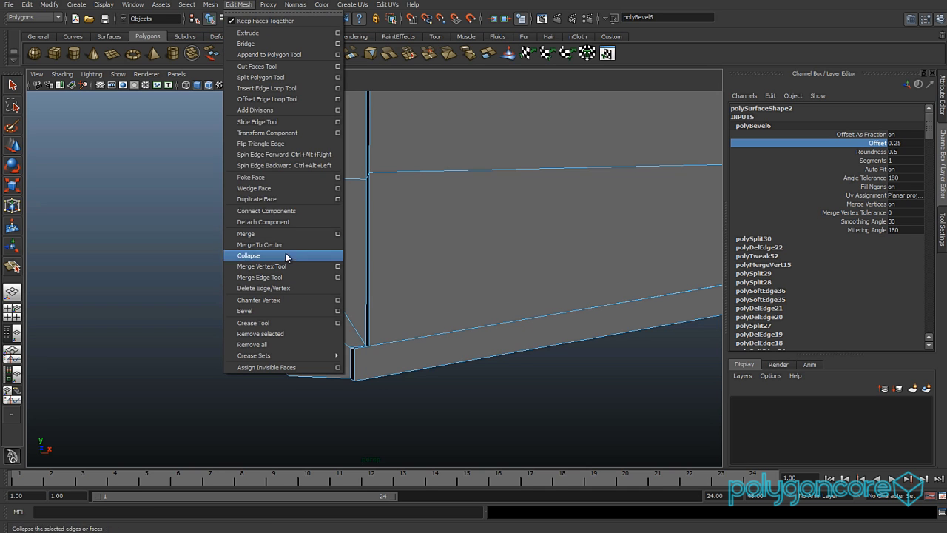
pyautogui.click(266, 78)
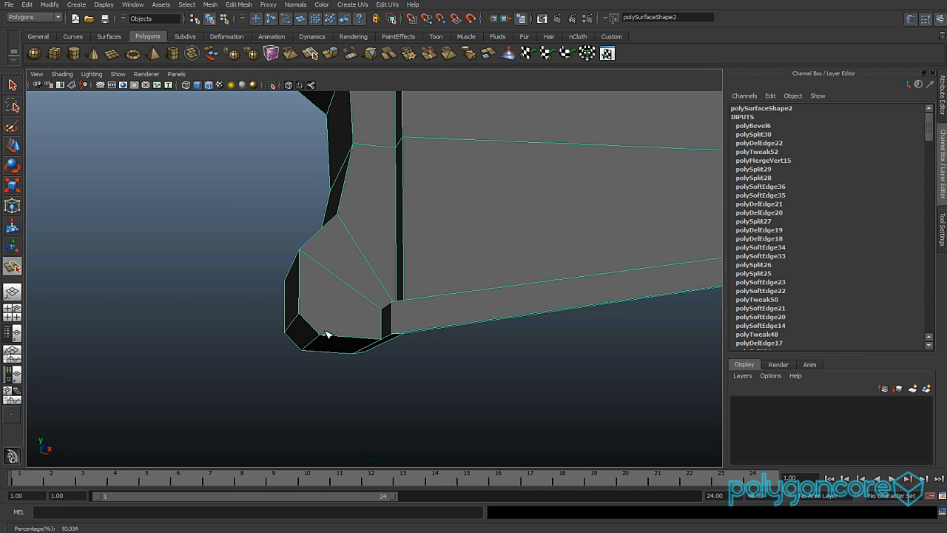
pyautogui.click(318, 325)
pyautogui.click(384, 312)
pyautogui.press('Return')
pyautogui.keyDown('alt'); pyautogui.moveTo(385, 335); pyautogui.dragTo(371, 356); pyautogui.keyUp('alt')
# Move the second vertex from the top of the receiver's front edge to about Y 1.486, matching the reference image.
pyautogui.scroll(-3, 440, 345)
pyautogui.keyDown('alt'); pyautogui.moveTo(439, 345); pyautogui.dragTo(398, 349); pyautogui.keyUp('alt')
pyautogui.scroll(-2, 474, 310)
pyautogui.keyDown('alt'); pyautogui.moveTo(473, 311); pyautogui.dragTo(398, 391, button='middle'); pyautogui.keyUp('alt')
pyautogui.keyDown('alt'); pyautogui.moveTo(397, 391); pyautogui.dragTo(450, 273); pyautogui.keyUp('alt')
pyautogui.moveTo(449, 260); pyautogui.dragTo(419, 261, button='right')
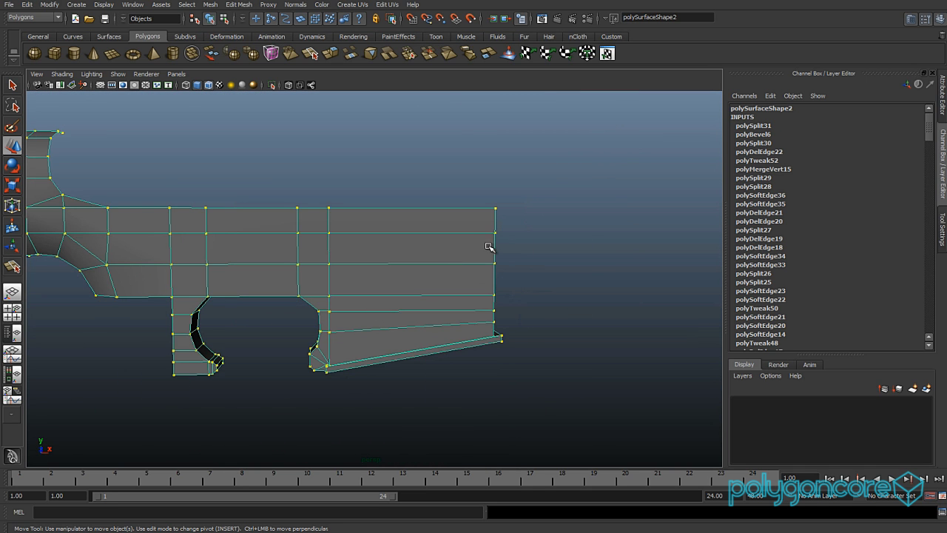
pyautogui.moveTo(476, 245); pyautogui.dragTo(514, 247)
pyautogui.press('space')
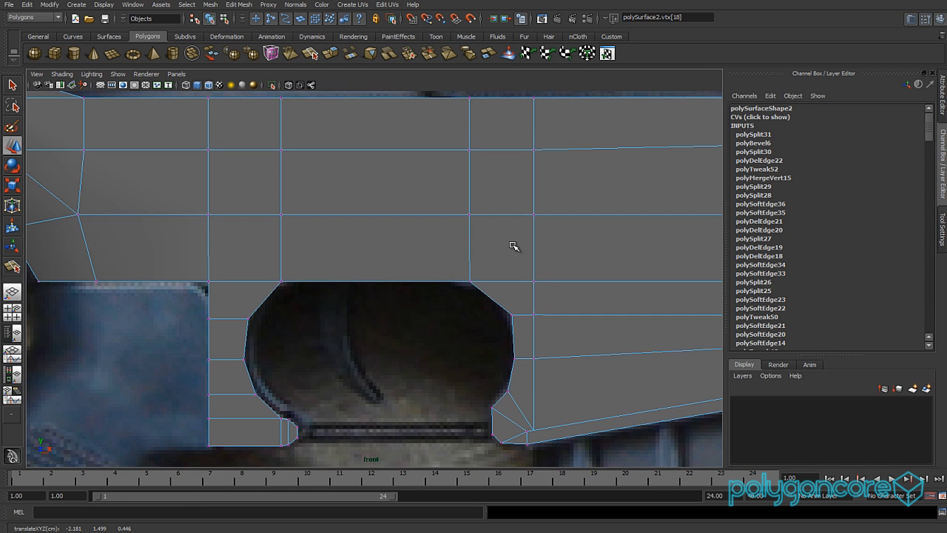
pyautogui.keyDown('alt'); pyautogui.moveTo(526, 260); pyautogui.dragTo(469, 274, button='right'); pyautogui.keyUp('alt')
pyautogui.keyDown('alt'); pyautogui.moveTo(469, 274); pyautogui.dragTo(299, 327, button='middle'); pyautogui.keyUp('alt')
pyautogui.keyDown('alt'); pyautogui.moveTo(299, 327); pyautogui.dragTo(435, 303, button='right'); pyautogui.keyUp('alt')
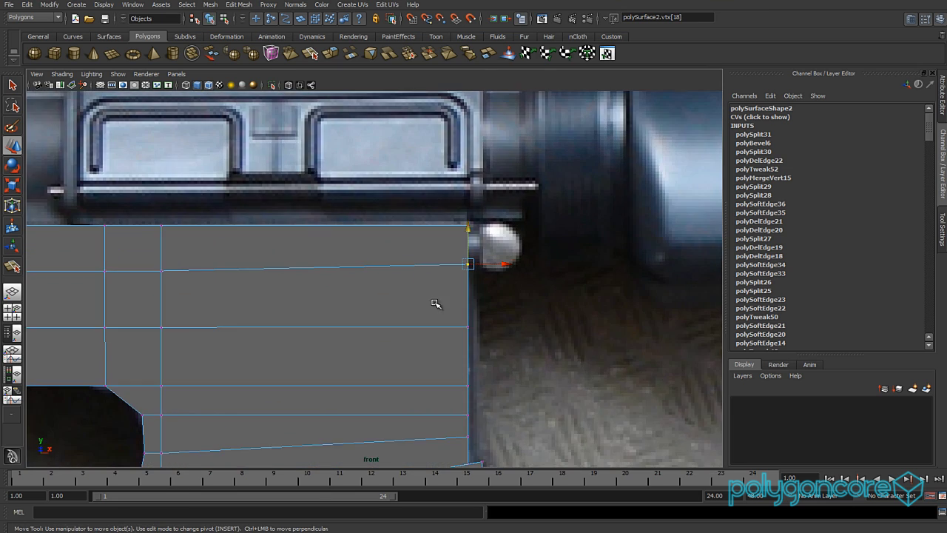
pyautogui.scroll(3, 435, 304)
pyautogui.moveTo(427, 245); pyautogui.dragTo(426, 254)
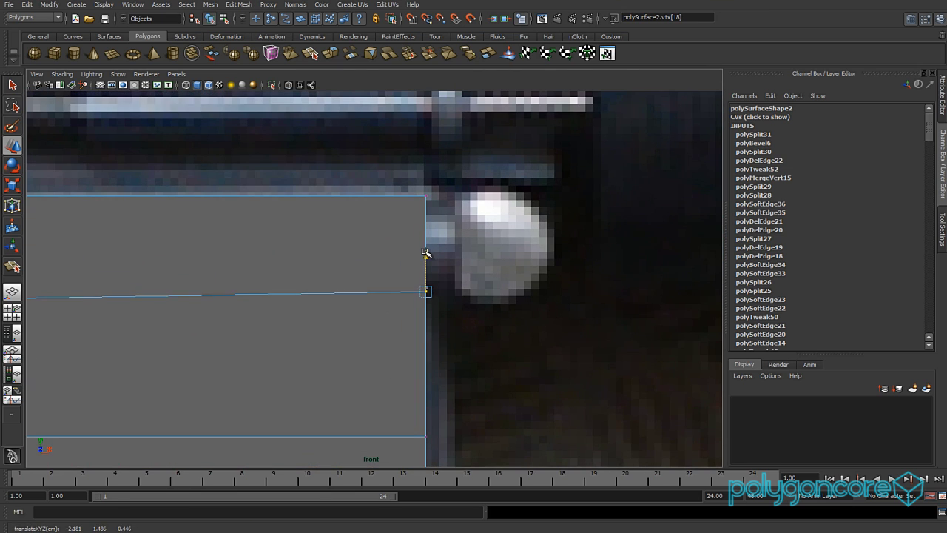
# Shift the receiver's whole front column of vertices forward along X to meet the reference image's front edge.
pyautogui.scroll(-5, 466, 318)
pyautogui.scroll(4, 447, 323)
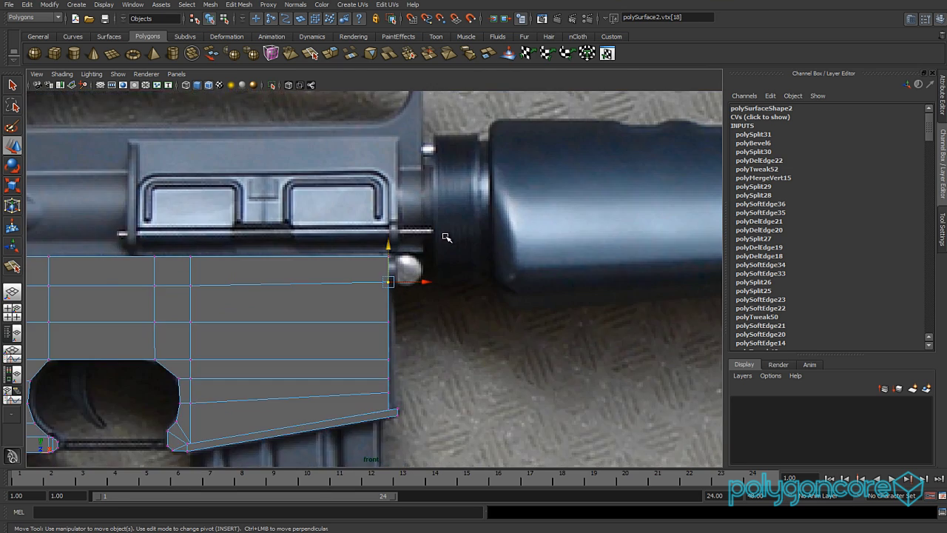
pyautogui.scroll(3, 407, 321)
pyautogui.moveTo(426, 303); pyautogui.dragTo(438, 301)
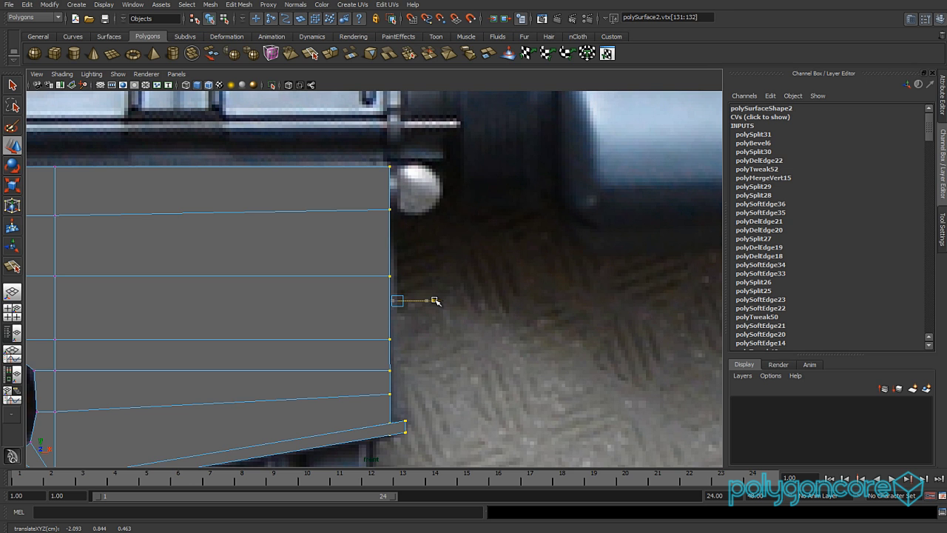
pyautogui.keyDown('alt'); pyautogui.moveTo(431, 342); pyautogui.dragTo(421, 393, button='middle'); pyautogui.keyUp('alt')
pyautogui.scroll(2, 421, 393)
# Extrude the uppermost front face of the receiver forward by about 0.175.
pyautogui.press('space')
pyautogui.moveTo(436, 337); pyautogui.dragTo(401, 333)
pyautogui.moveTo(501, 267)
pyautogui.mouseDown(button='right')
pyautogui.moveTo(501, 279)
pyautogui.moveTo(507, 257)
pyautogui.mouseUp(button='right')
pyautogui.click(507, 257)
pyautogui.press('space')
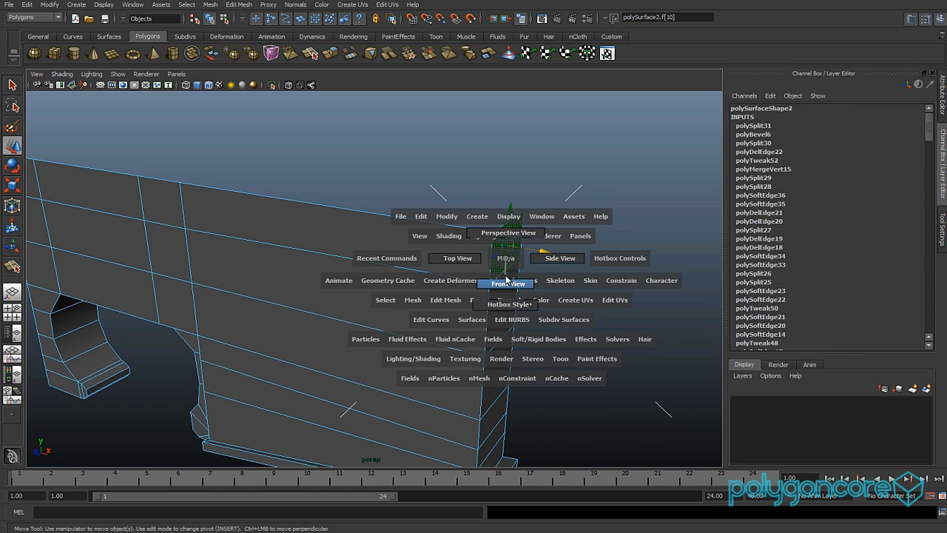
pyautogui.moveTo(505, 258); pyautogui.dragTo(499, 280)
pyautogui.press('space')
pyautogui.moveTo(418, 271); pyautogui.dragTo(453, 279)
pyautogui.keyDown('shift'); pyautogui.moveTo(471, 273); pyautogui.dragTo(473, 298, button='right'); pyautogui.keyUp('shift')
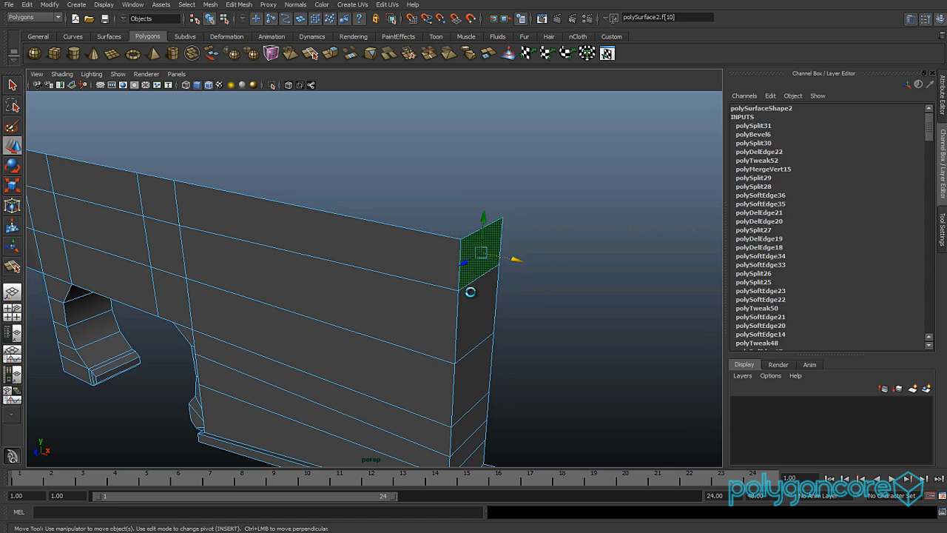
pyautogui.moveTo(521, 260); pyautogui.dragTo(504, 294)
# In the front view, move the extruded end face along X to match the rounded lug in the reference image.
pyautogui.press('space')
pyautogui.keyDown('alt'); pyautogui.moveTo(446, 287); pyautogui.dragTo(431, 319, button='middle'); pyautogui.keyUp('alt')
pyautogui.scroll(2, 433, 319)
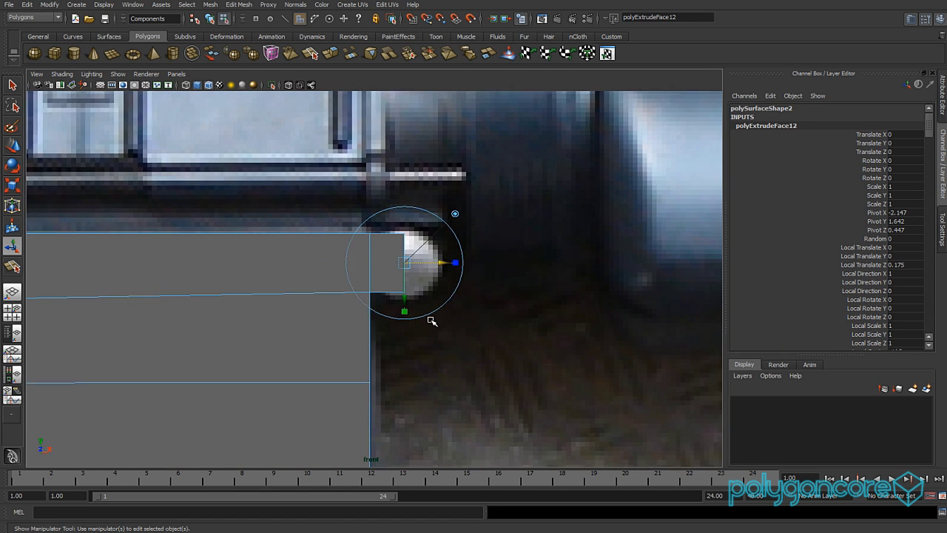
pyautogui.press('w')
pyautogui.moveTo(440, 262); pyautogui.dragTo(413, 278)
pyautogui.press('space')
# Delete the extruded block's inner side face on the open side of the receiver.
pyautogui.click(482, 275)
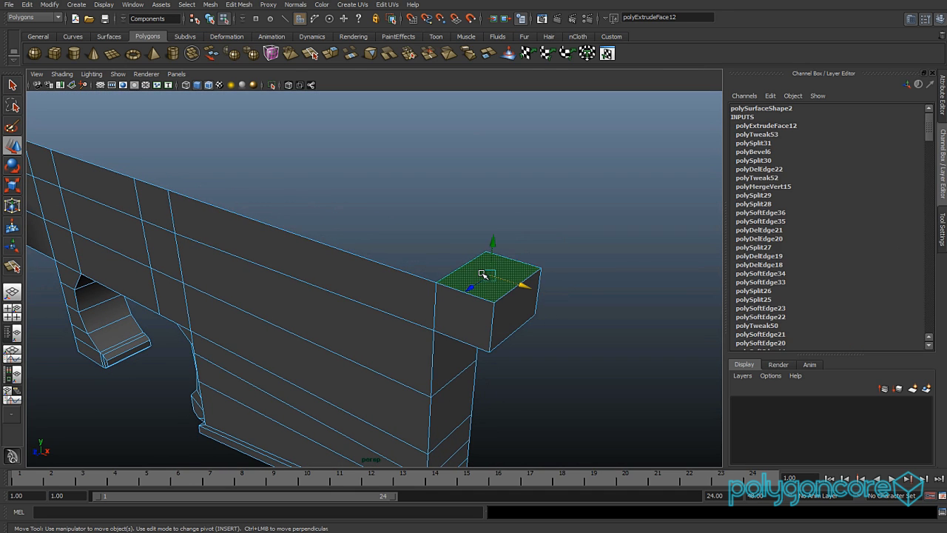
pyautogui.keyDown('alt'); pyautogui.moveTo(483, 274); pyautogui.dragTo(348, 286); pyautogui.keyUp('alt')
pyautogui.click(188, 292)
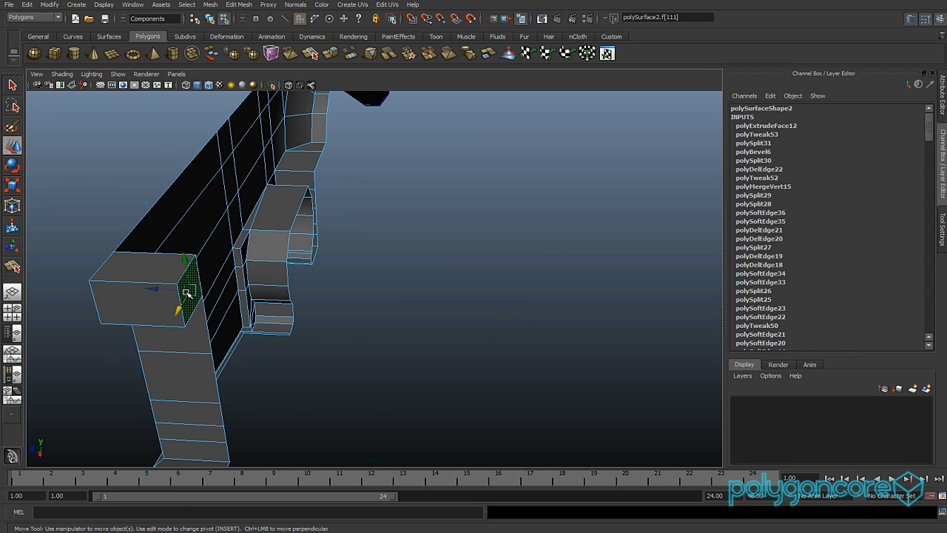
pyautogui.press('Delete')
pyautogui.keyDown('alt'); pyautogui.moveTo(187, 293); pyautogui.dragTo(295, 299); pyautogui.keyUp('alt')
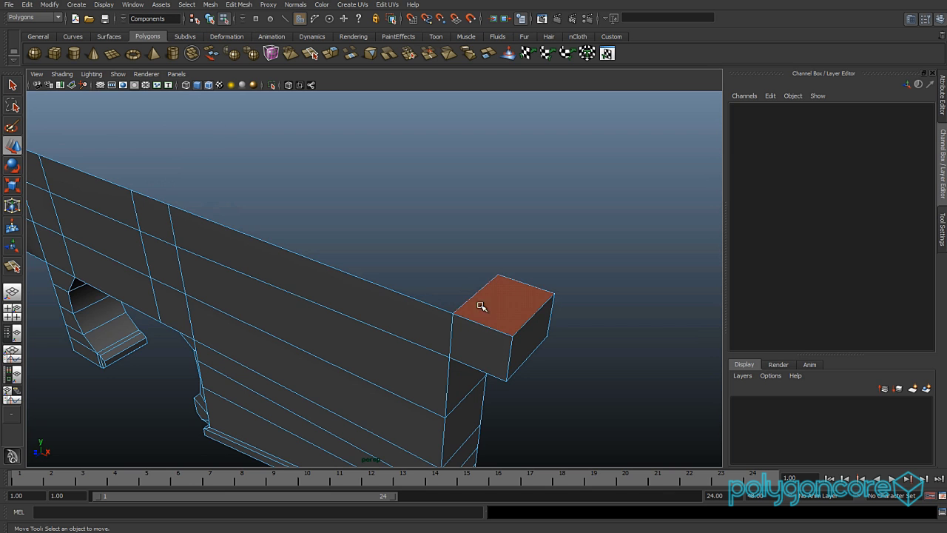
# Bevel the upper and lower front edges of the extruded block and compare its profile with the reference image.
pyautogui.moveTo(503, 308)
pyautogui.keyDown('alt'); pyautogui.mouseDown()
pyautogui.moveTo(528, 298)
pyautogui.moveTo(500, 323)
pyautogui.mouseUp(); pyautogui.keyUp('alt')
pyautogui.click(529, 300)
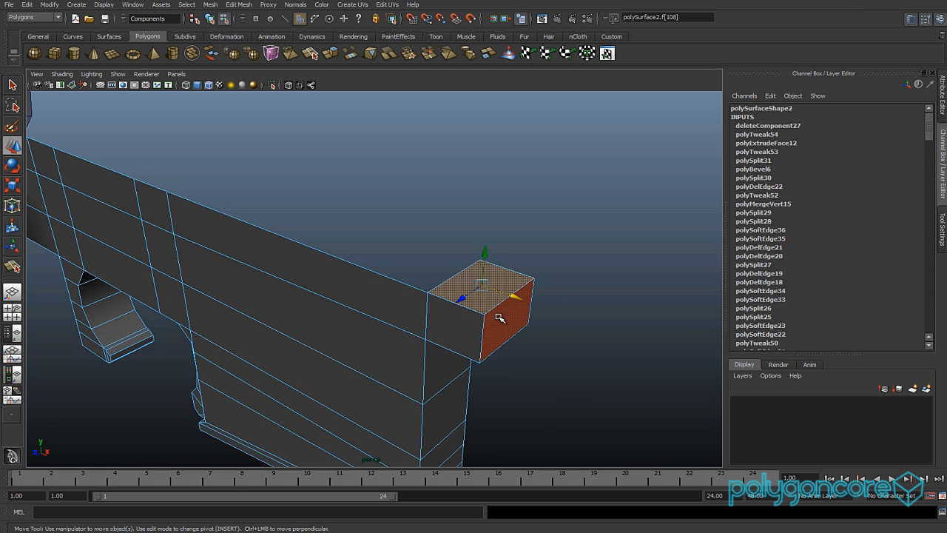
pyautogui.moveTo(500, 318); pyautogui.dragTo(501, 304, button='right')
pyautogui.click(498, 305)
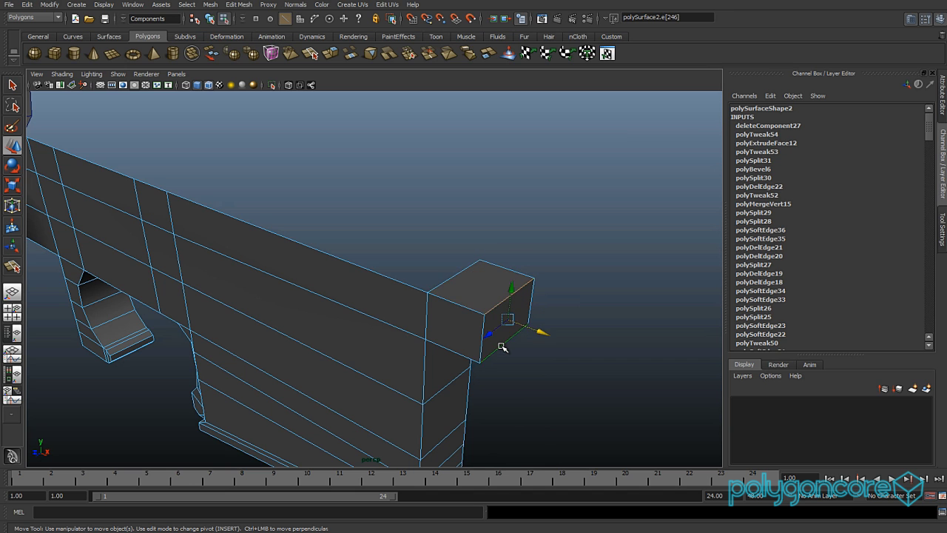
pyautogui.keyDown('shift'); pyautogui.moveTo(502, 347); pyautogui.dragTo(535, 344, button='right'); pyautogui.keyUp('shift')
pyautogui.keyDown('alt'); pyautogui.moveTo(535, 345); pyautogui.dragTo(495, 285); pyautogui.keyUp('alt')
pyautogui.keyDown('alt'); pyautogui.moveTo(496, 286); pyautogui.dragTo(377, 378, button='middle'); pyautogui.keyUp('alt')
pyautogui.keyDown('alt'); pyautogui.moveTo(378, 378); pyautogui.dragTo(426, 351, button='right'); pyautogui.keyUp('alt')
pyautogui.keyDown('alt'); pyautogui.moveTo(425, 351); pyautogui.dragTo(446, 340); pyautogui.keyUp('alt')
pyautogui.press('space')
pyautogui.moveTo(644, 264); pyautogui.dragTo(642, 288)
pyautogui.scroll(2, 533, 283)
pyautogui.keyDown('alt'); pyautogui.moveTo(526, 270); pyautogui.dragTo(501, 286, button='middle'); pyautogui.keyUp('alt')
pyautogui.scroll(1, 677, 214)
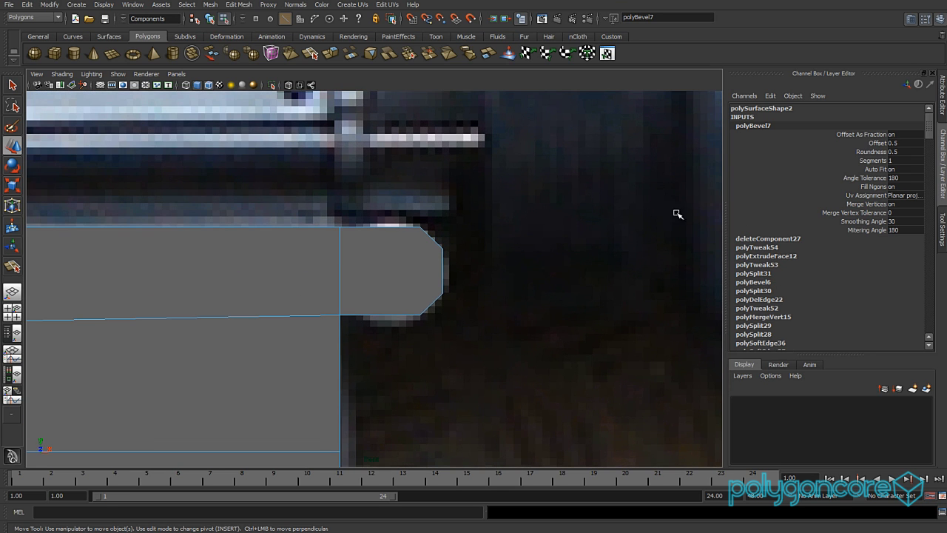
# Set the lug bevel's offset to 0.48 and compare the lug with the reference image.
pyautogui.click(862, 145)
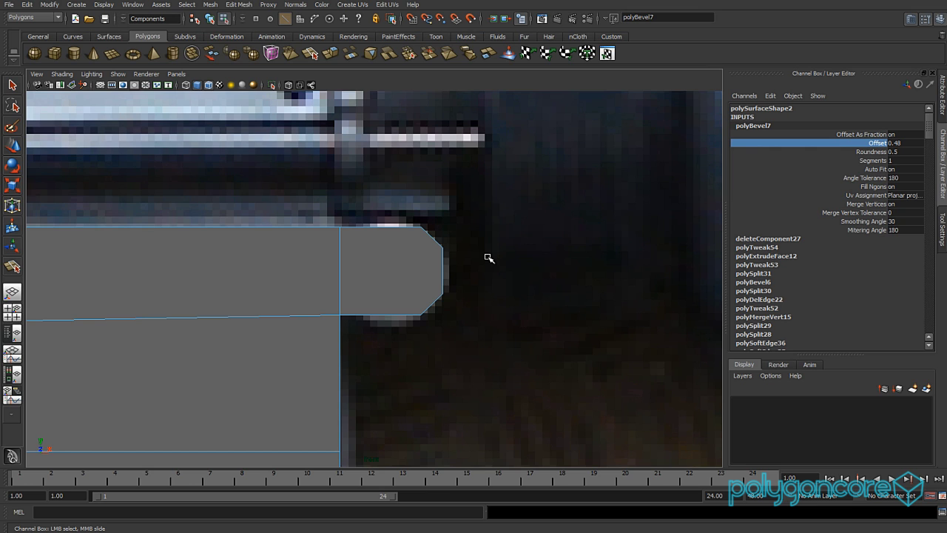
pyautogui.hotkey('alt', 'a')
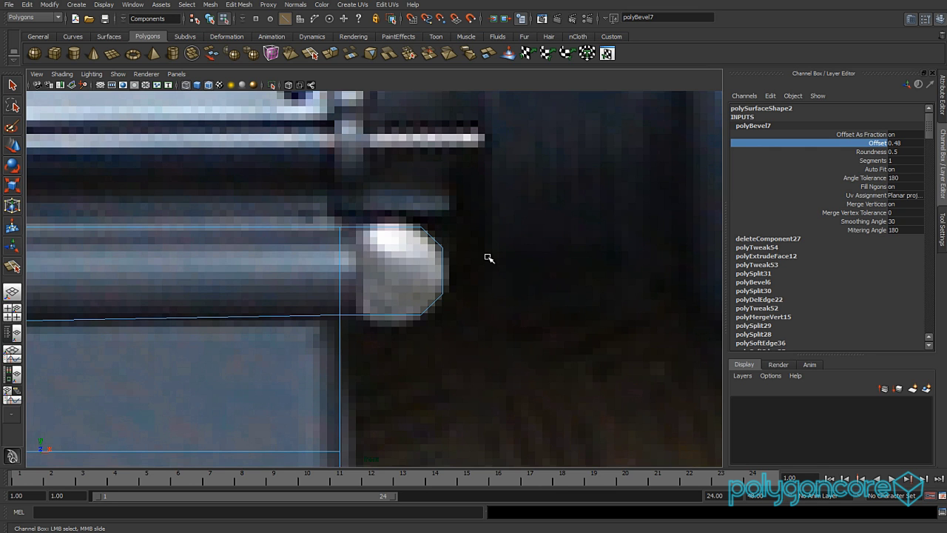
# Split the front lug's side face with a vertical edge joining the upper and lower bevel corners.
pyautogui.moveTo(407, 233); pyautogui.dragTo(393, 215, button='right')
pyautogui.click(390, 229)
pyautogui.press('w')
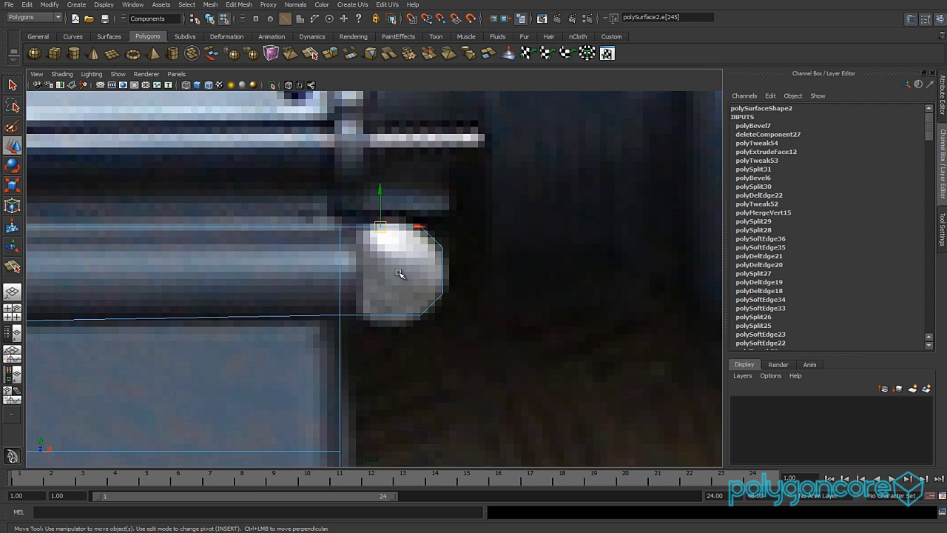
pyautogui.click(233, 6)
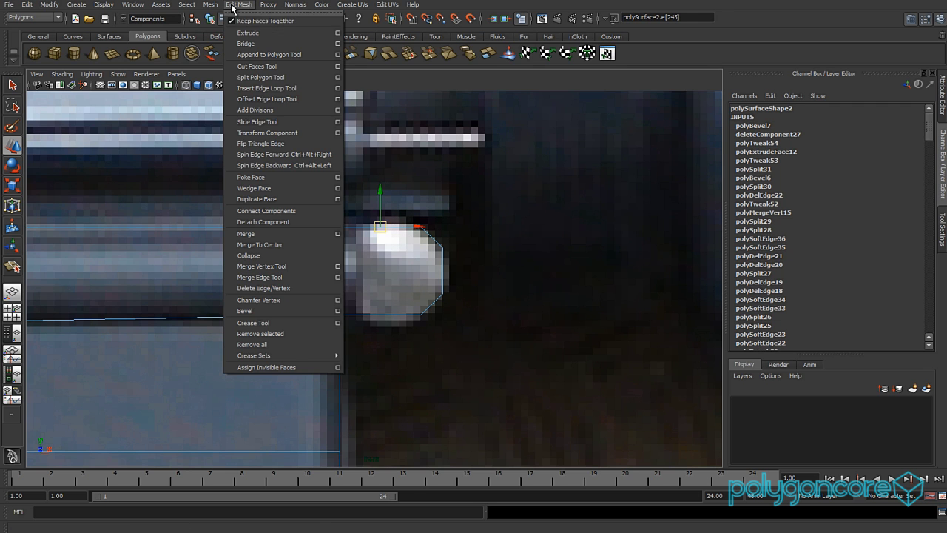
pyautogui.click(260, 77)
pyautogui.moveTo(424, 229); pyautogui.dragTo(430, 253)
pyautogui.press('Return')
pyautogui.press('w')
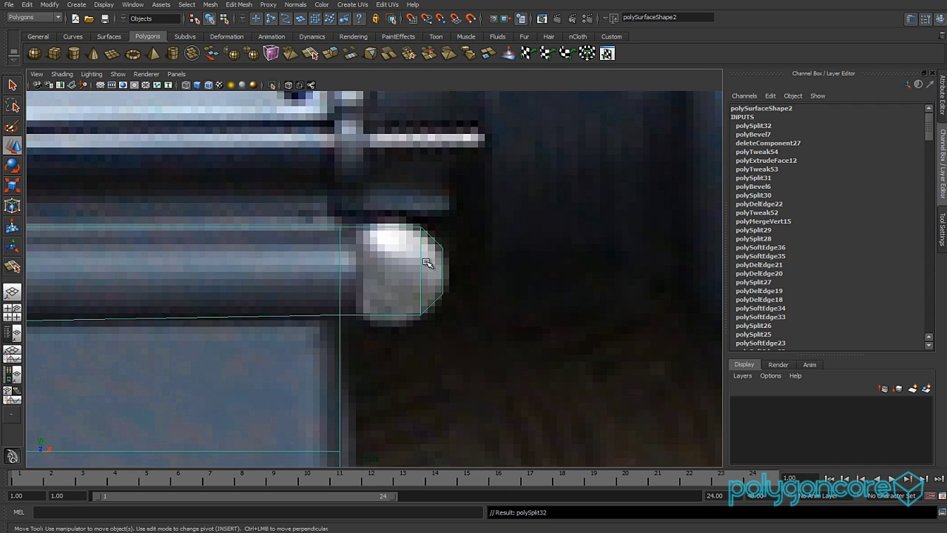
# Insert a vertical edge loop in the lug between the split edge and the receiver's front face.
pyautogui.moveTo(401, 242); pyautogui.dragTo(394, 229, button='right')
pyautogui.click(237, 5)
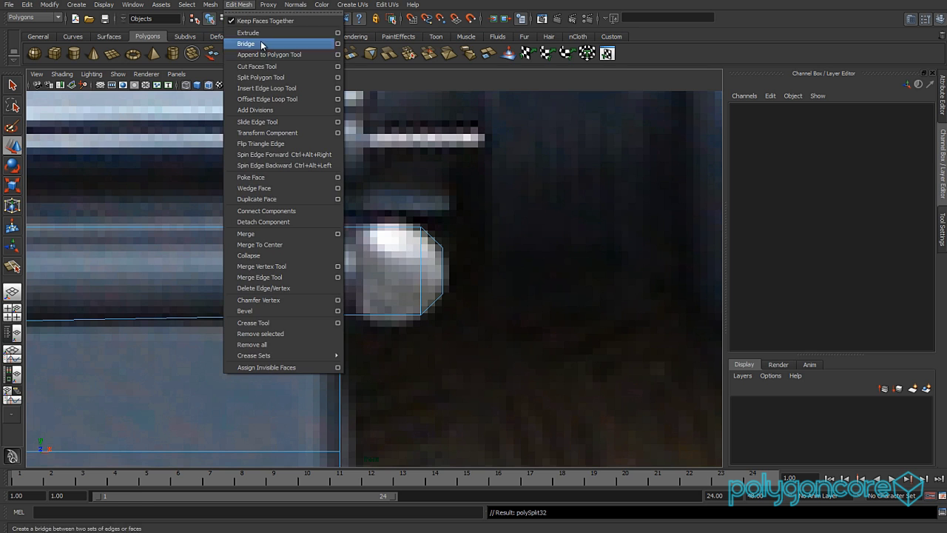
pyautogui.click(268, 88)
pyautogui.moveTo(392, 229); pyautogui.dragTo(392, 229)
# Move the new loop's lower vertices down and its upper vertices up to match the rounded lug in the reference image.
pyautogui.press('w')
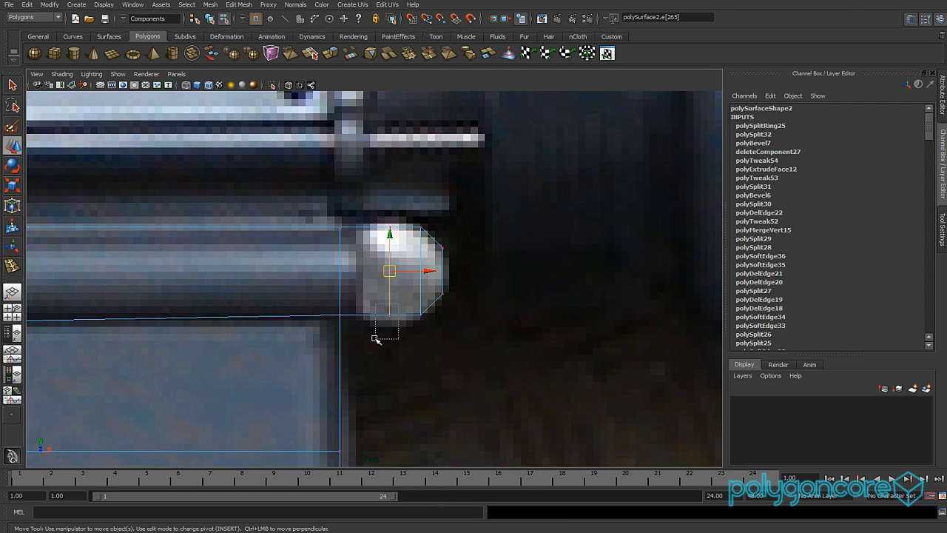
pyautogui.moveTo(375, 338); pyautogui.dragTo(376, 338)
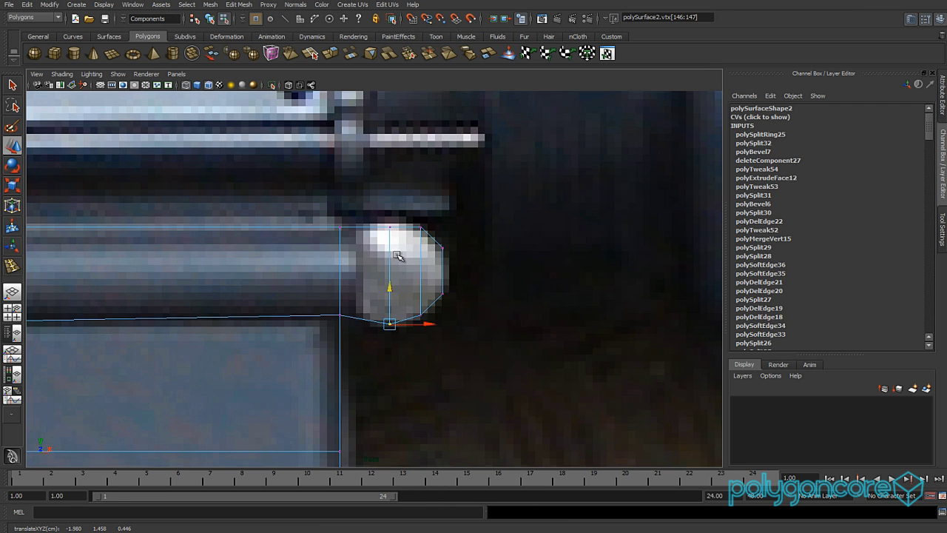
pyautogui.moveTo(389, 187); pyautogui.dragTo(388, 184)
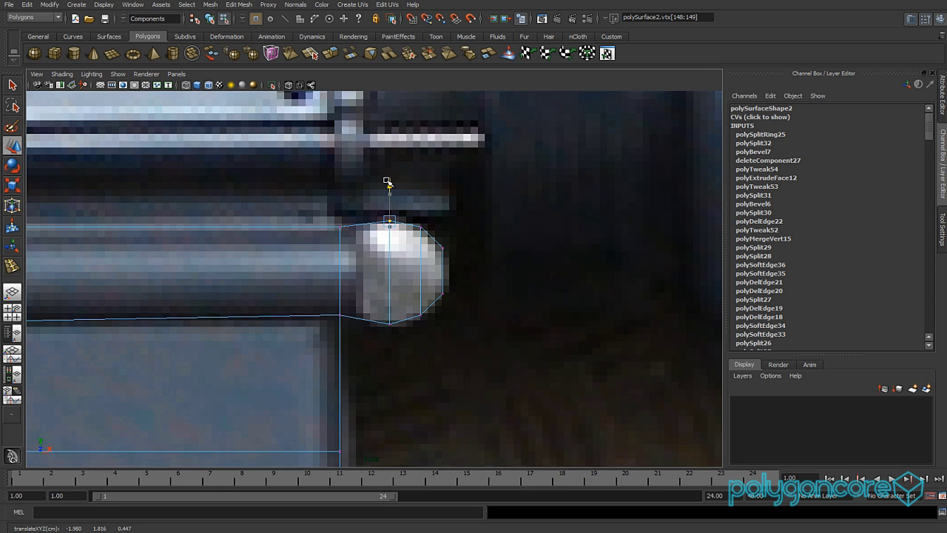
# Extrude the receiver's upper border edges from the front lug along the top and around the rear ring.
pyautogui.scroll(-5, 345, 269)
pyautogui.scroll(1, 342, 272)
pyautogui.press('space')
pyautogui.moveTo(337, 274)
pyautogui.mouseDown()
pyautogui.moveTo(339, 248)
pyautogui.moveTo(406, 324)
pyautogui.moveTo(404, 292)
pyautogui.mouseUp()
pyautogui.press('5')
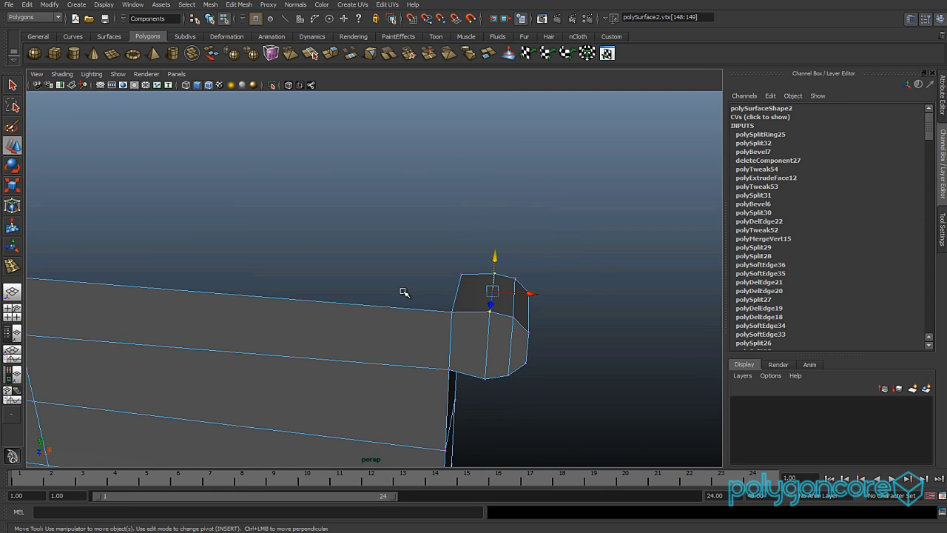
pyautogui.moveTo(387, 316); pyautogui.dragTo(383, 298, button='right')
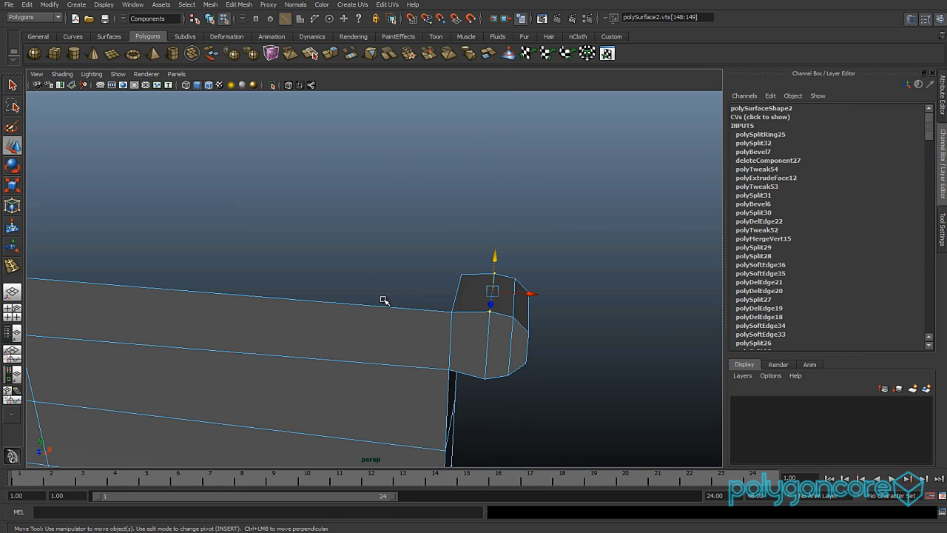
pyautogui.click(383, 305)
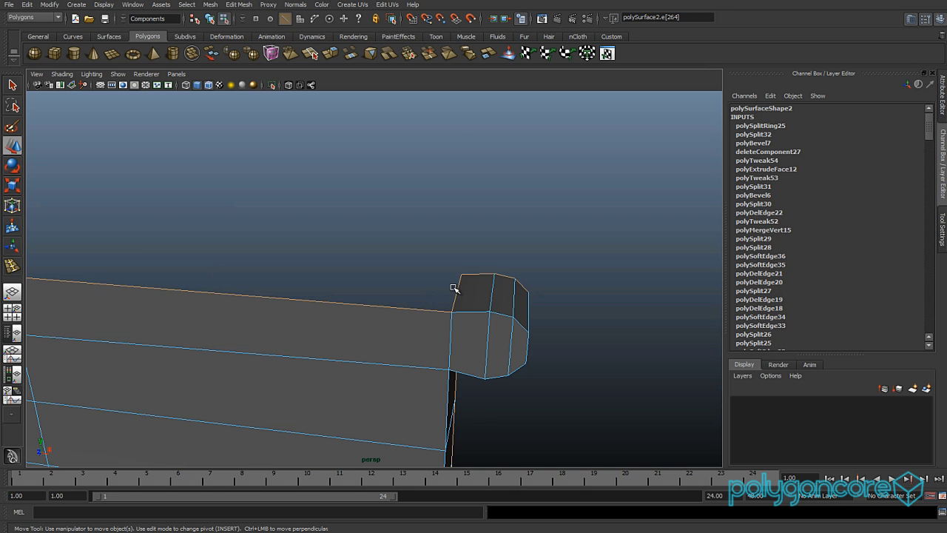
pyautogui.click(353, 303)
pyautogui.keyDown('alt'); pyautogui.moveTo(353, 303); pyautogui.dragTo(289, 310, button='right'); pyautogui.keyUp('alt')
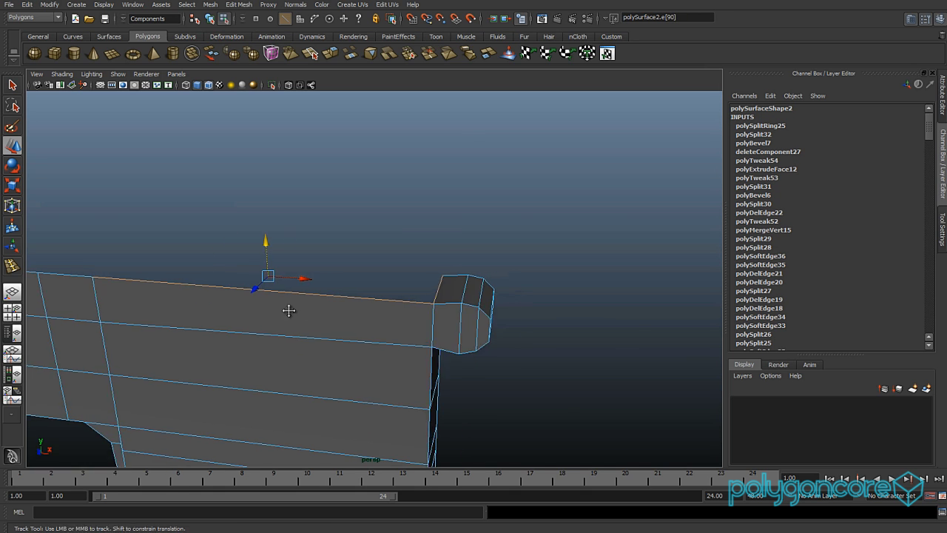
pyautogui.keyDown('alt'); pyautogui.moveTo(289, 311); pyautogui.dragTo(495, 333, button='middle'); pyautogui.keyUp('alt')
pyautogui.keyDown('shift'); pyautogui.click(406, 285); pyautogui.keyUp('shift')
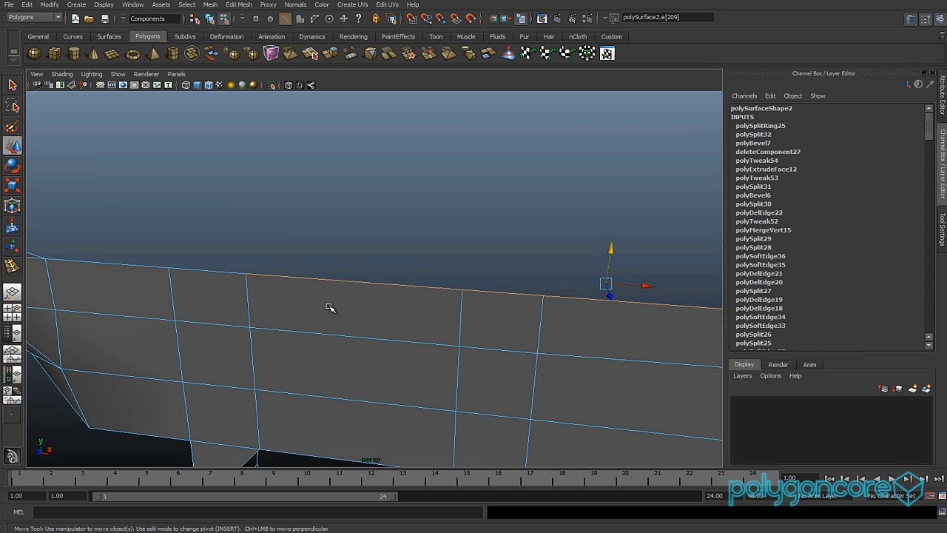
pyautogui.keyDown('alt'); pyautogui.moveTo(329, 304); pyautogui.dragTo(535, 357, button='middle'); pyautogui.keyUp('alt')
pyautogui.keyDown('alt'); pyautogui.moveTo(535, 357); pyautogui.dragTo(499, 359); pyautogui.keyUp('alt')
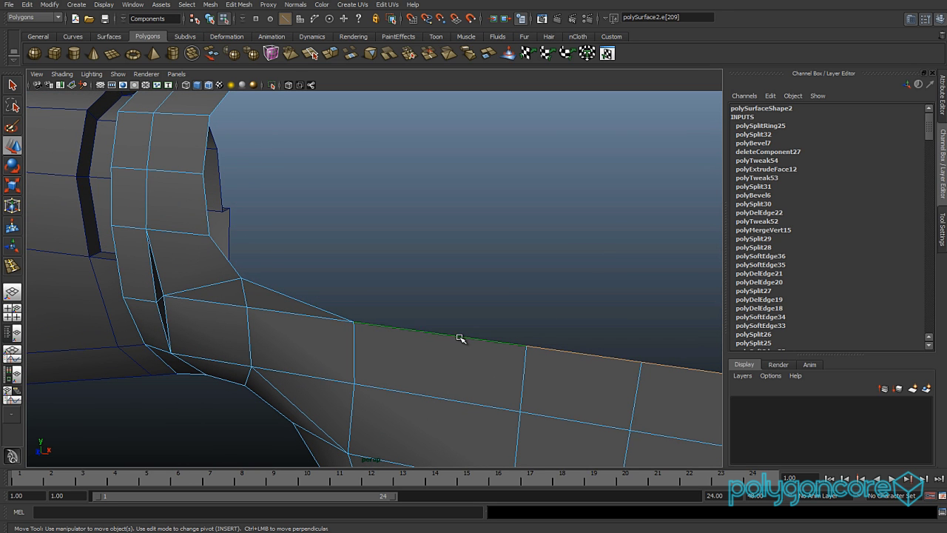
pyautogui.keyDown('alt'); pyautogui.moveTo(300, 284); pyautogui.dragTo(412, 384, button='middle'); pyautogui.keyUp('alt')
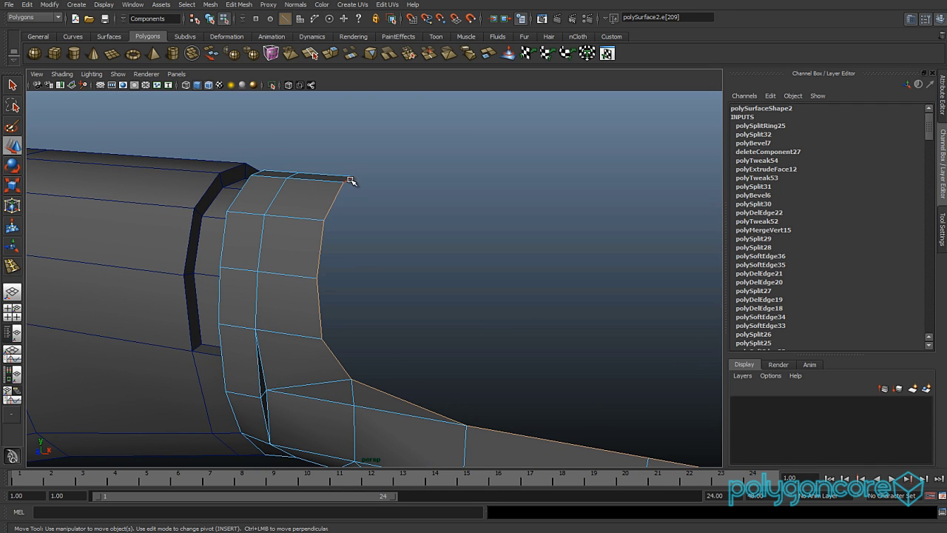
pyautogui.keyDown('shift'); pyautogui.rightClick(314, 219); pyautogui.keyUp('shift')
pyautogui.keyDown('shift'); pyautogui.moveTo(314, 242); pyautogui.dragTo(315, 244, button='right'); pyautogui.keyUp('shift')
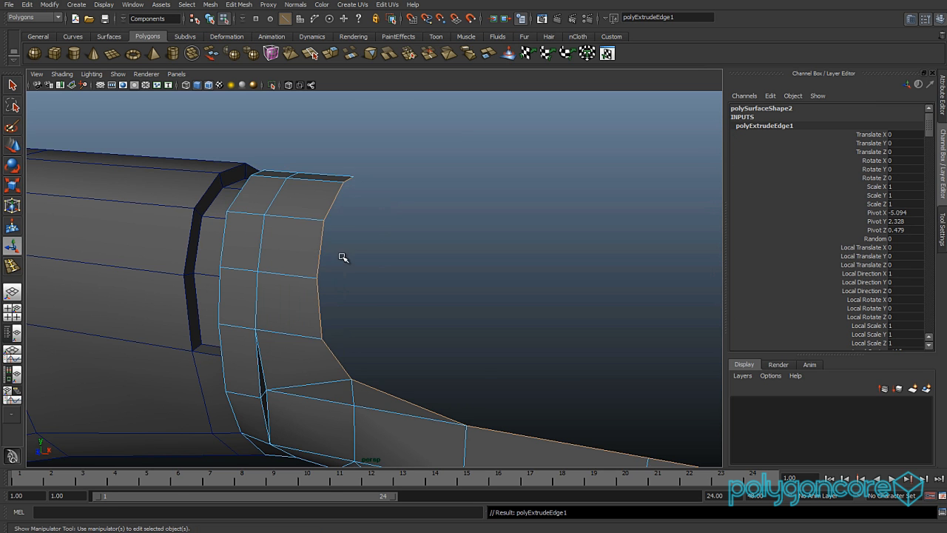
pyautogui.scroll(-5, 342, 256)
pyautogui.keyDown('alt'); pyautogui.moveTo(471, 319); pyautogui.dragTo(188, 232, button='middle'); pyautogui.keyUp('alt')
pyautogui.keyDown('alt'); pyautogui.moveTo(188, 232); pyautogui.dragTo(424, 336); pyautogui.keyUp('alt')
pyautogui.moveTo(502, 339); pyautogui.dragTo(500, 333)
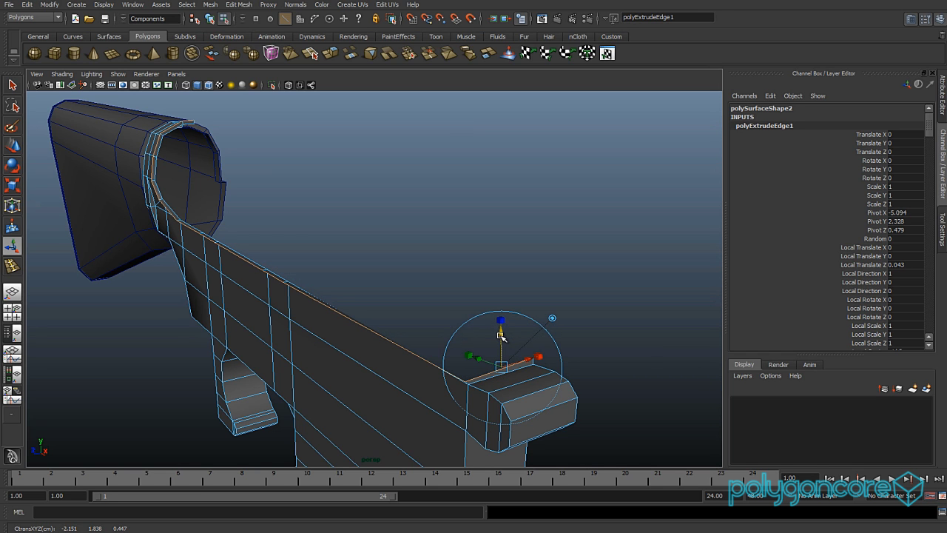
pyautogui.hotkey('ctrl', 'z')
# Move the extruded border edges inward along Z to about 0.312 to give the receiver wall thickness.
pyautogui.press('w')
pyautogui.keyDown('alt'); pyautogui.moveTo(509, 351); pyautogui.dragTo(297, 271); pyautogui.keyUp('alt')
pyautogui.click(238, 212)
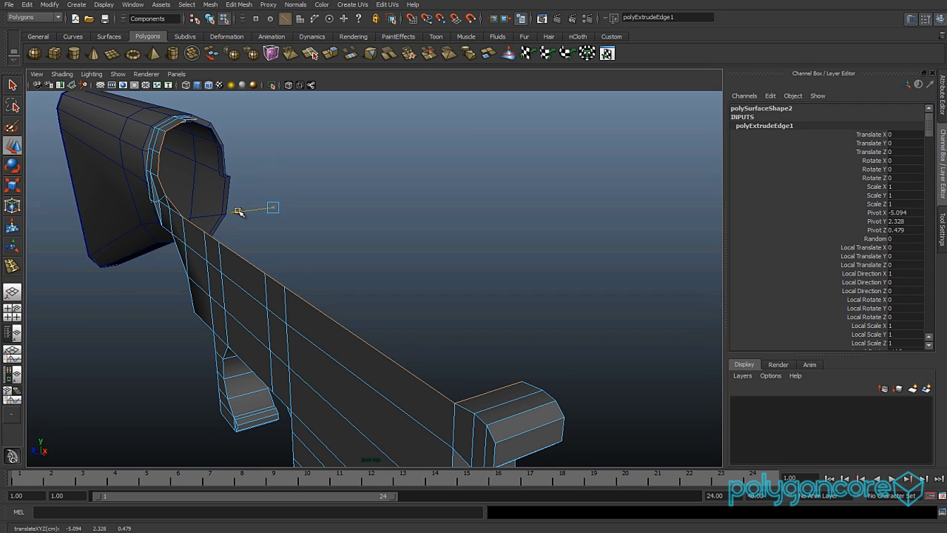
pyautogui.moveTo(238, 212); pyautogui.dragTo(255, 210)
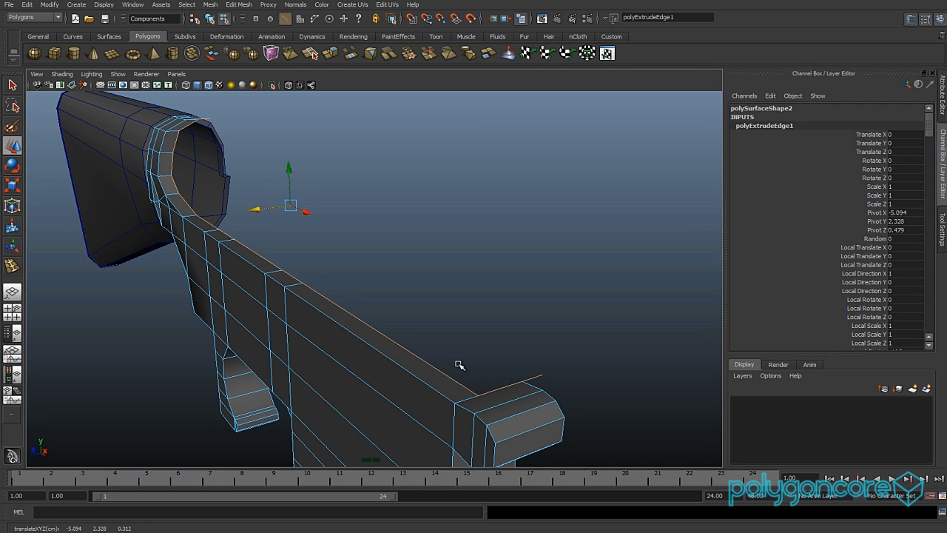
pyautogui.click(511, 384)
pyautogui.keyDown('alt'); pyautogui.moveTo(512, 385); pyautogui.dragTo(583, 416); pyautogui.keyUp('alt')
pyautogui.keyDown('alt'); pyautogui.moveTo(325, 319); pyautogui.dragTo(517, 386, button='middle'); pyautogui.keyUp('alt')
pyautogui.keyDown('alt'); pyautogui.moveTo(517, 385); pyautogui.dragTo(376, 293); pyautogui.keyUp('alt')
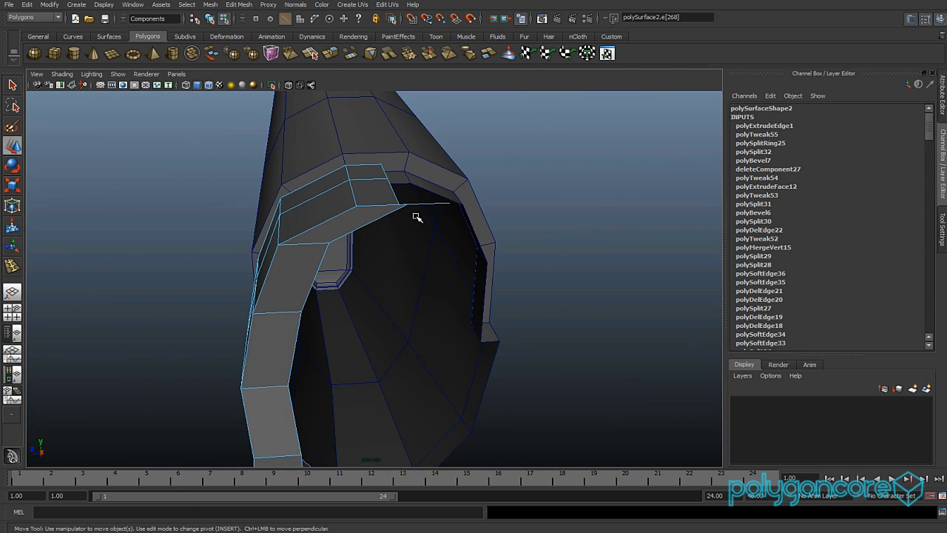
pyautogui.click(420, 205)
pyautogui.keyDown('alt'); pyautogui.moveTo(428, 215); pyautogui.dragTo(277, 224); pyautogui.keyUp('alt')
pyautogui.click(276, 224)
pyautogui.click(477, 248)
pyautogui.keyDown('alt'); pyautogui.moveTo(477, 248); pyautogui.dragTo(459, 244); pyautogui.keyUp('alt')
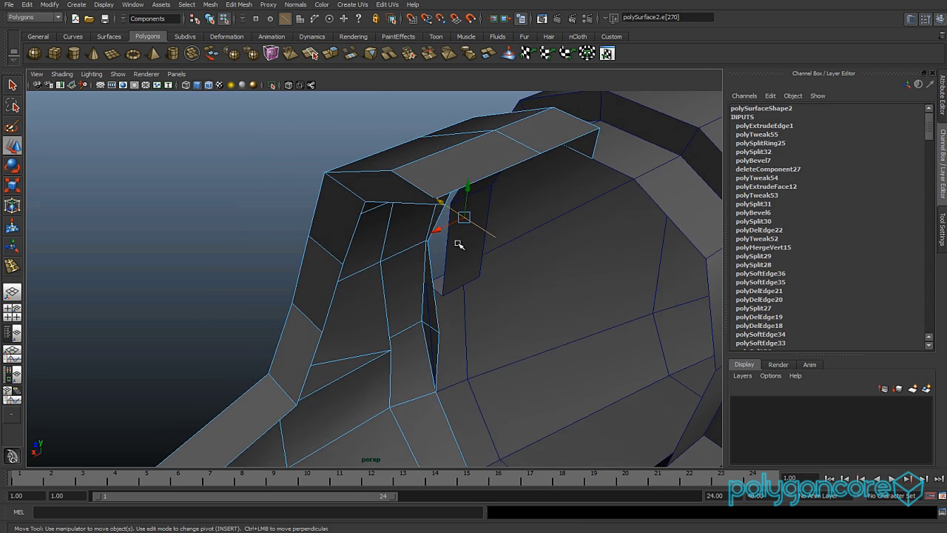
pyautogui.moveTo(463, 205)
pyautogui.keyDown('alt'); pyautogui.mouseDown()
pyautogui.moveTo(500, 204)
pyautogui.moveTo(478, 197)
pyautogui.mouseUp(); pyautogui.keyUp('alt')
pyautogui.hotkey('ctrl', 'z')
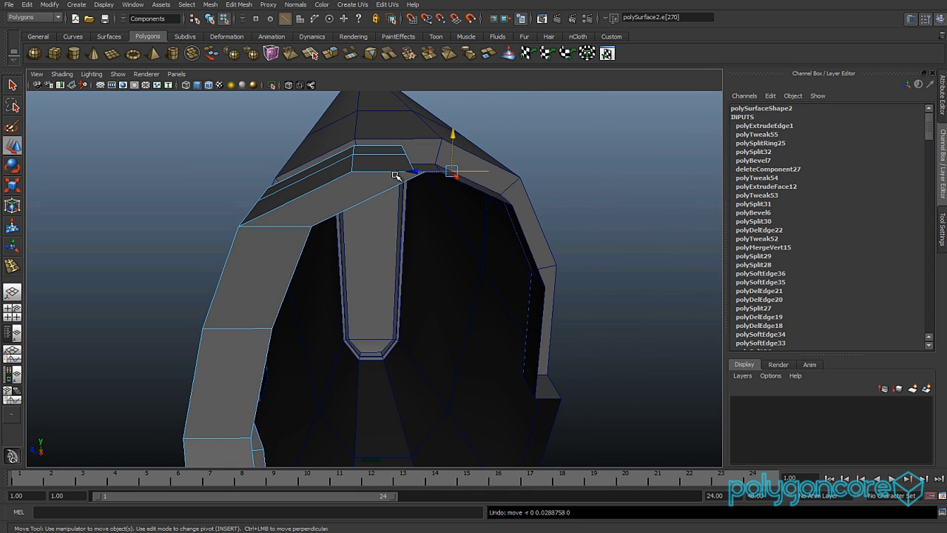
# Move the two extruded end vertices at the rear ring's top down and outward beneath the ring to give it thickness.
pyautogui.moveTo(406, 183); pyautogui.dragTo(359, 182, button='right')
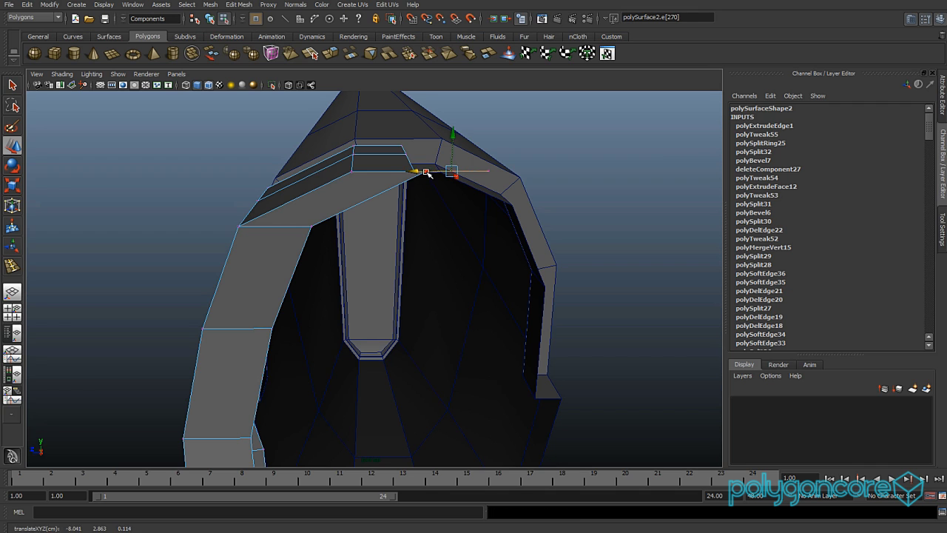
pyautogui.click(426, 172)
pyautogui.moveTo(428, 173); pyautogui.dragTo(396, 189)
pyautogui.click(487, 173)
pyautogui.moveTo(486, 172); pyautogui.dragTo(449, 186)
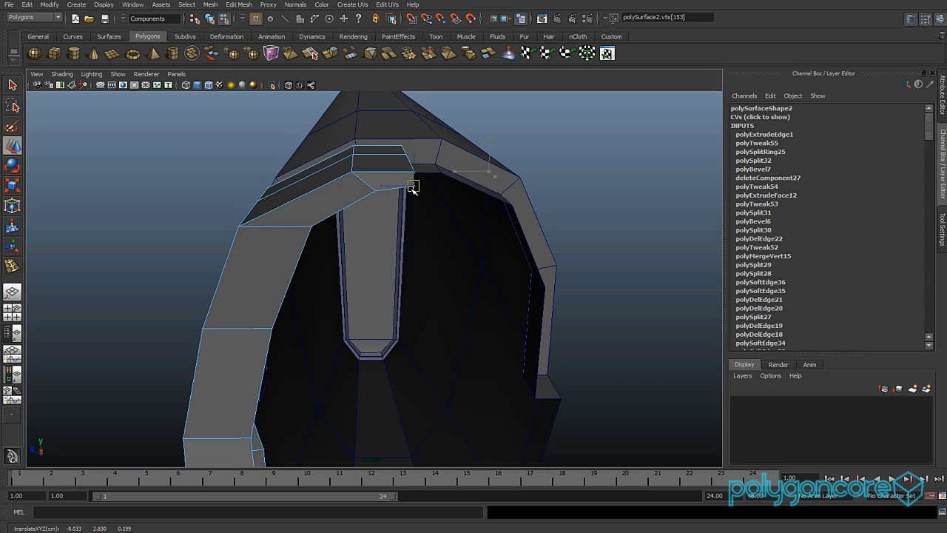
# Move the inner corner vertices of the extruded strip at the front lug back along the receiver to give it thickness.
pyautogui.keyDown('alt'); pyautogui.moveTo(399, 205); pyautogui.dragTo(265, 304); pyautogui.keyUp('alt')
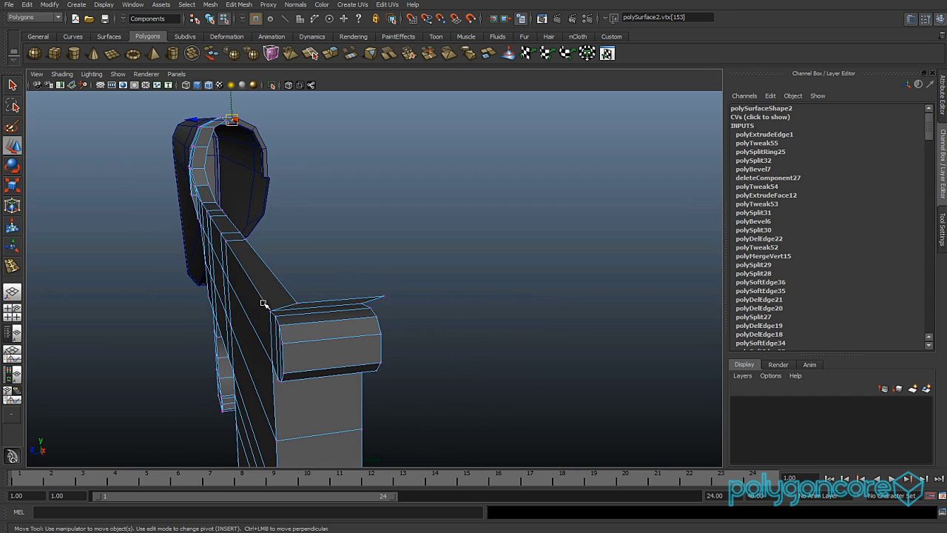
pyautogui.click(384, 296)
pyautogui.keyDown('alt'); pyautogui.moveTo(385, 296); pyautogui.dragTo(465, 331); pyautogui.keyUp('alt')
pyautogui.scroll(-5, 356, 341)
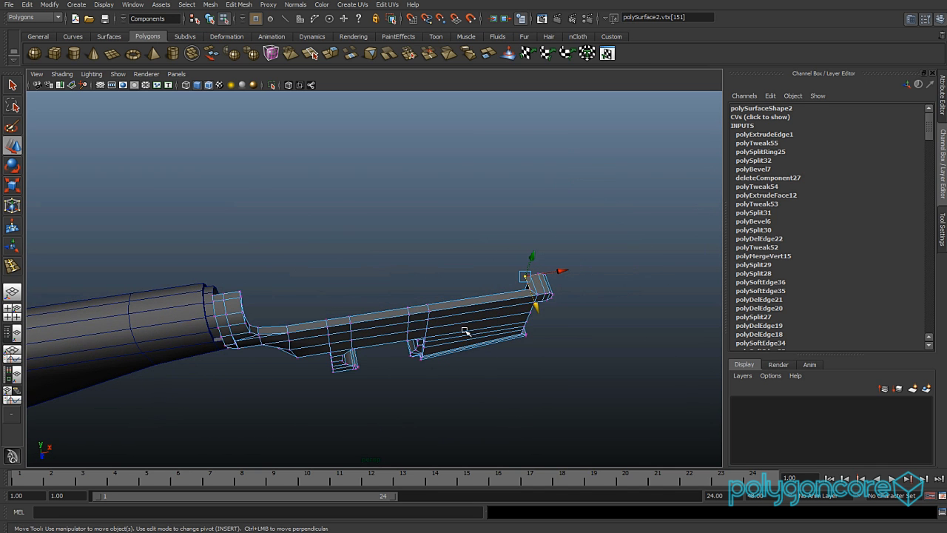
# Select the open border vertices along the receiver's centre side and scale them flat along Z.
pyautogui.moveTo(490, 314); pyautogui.dragTo(492, 287, button='right')
pyautogui.keyDown('alt'); pyautogui.moveTo(509, 313); pyautogui.dragTo(436, 321); pyautogui.keyUp('alt')
pyautogui.doubleClick(466, 422)
pyautogui.scroll(-2, 467, 423)
pyautogui.keyDown('alt'); pyautogui.moveTo(467, 422); pyautogui.dragTo(430, 415); pyautogui.keyUp('alt')
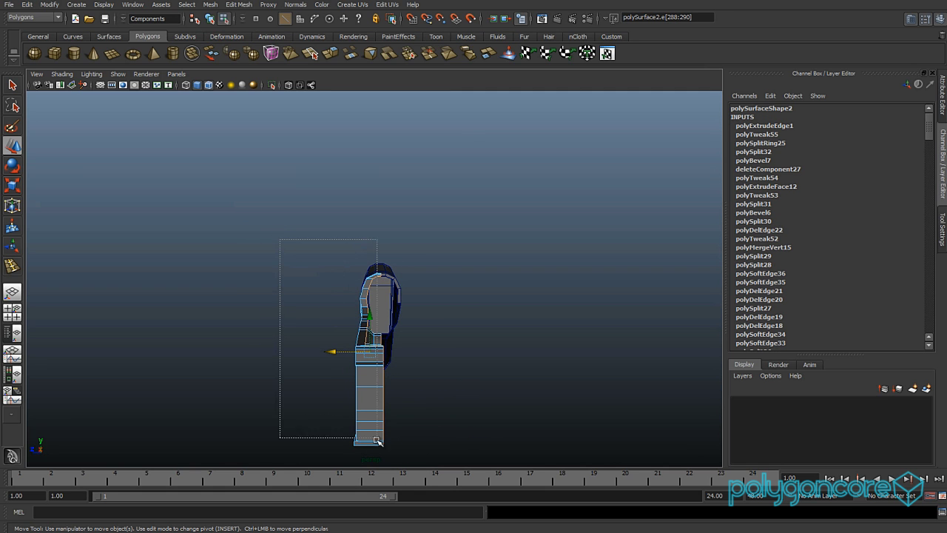
pyautogui.scroll(2, 378, 453)
pyautogui.keyDown('ctrl'); pyautogui.moveTo(375, 475); pyautogui.dragTo(344, 418); pyautogui.keyUp('ctrl')
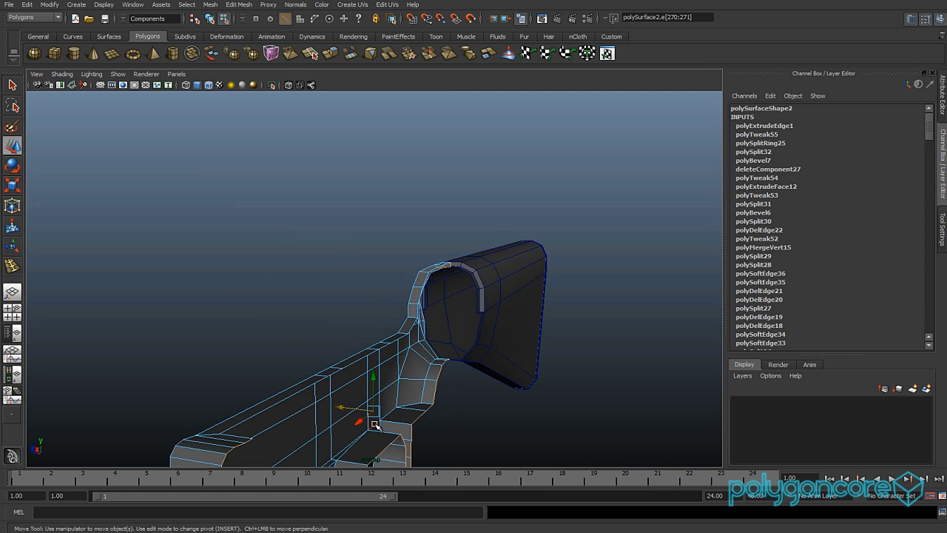
pyautogui.keyDown('alt'); pyautogui.moveTo(398, 433); pyautogui.dragTo(394, 374); pyautogui.keyUp('alt')
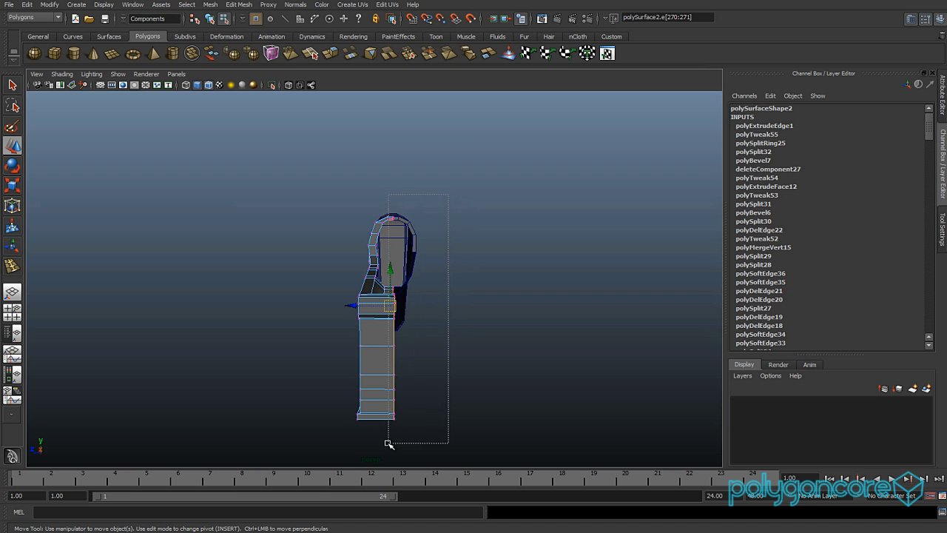
pyautogui.moveTo(392, 444); pyautogui.dragTo(392, 443)
pyautogui.keyDown('alt'); pyautogui.moveTo(393, 442); pyautogui.dragTo(352, 316); pyautogui.keyUp('alt')
pyautogui.press('r')
pyautogui.moveTo(295, 322); pyautogui.dragTo(312, 321, button='middle')
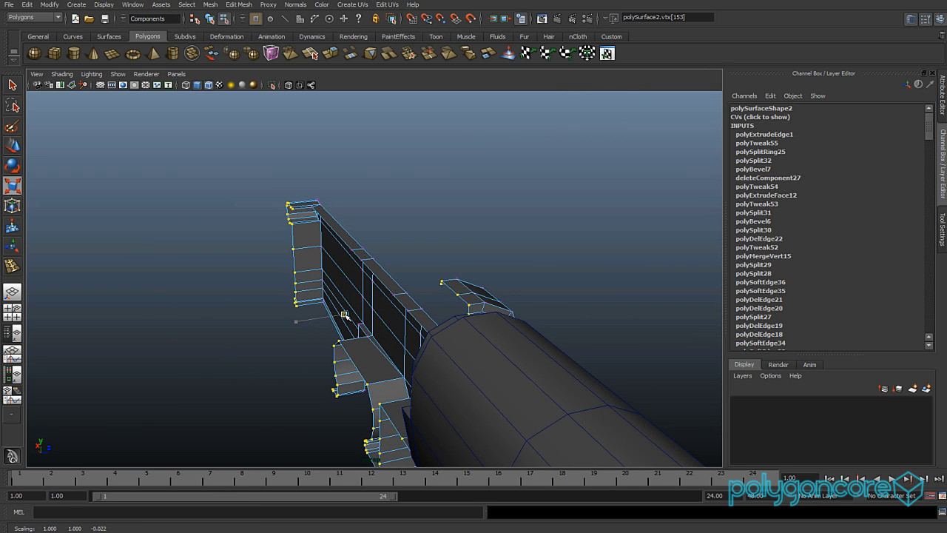
# Move the side vertex on the rear ring's back edge inward along Z toward the stock's contour.
pyautogui.keyDown('alt'); pyautogui.moveTo(345, 316); pyautogui.dragTo(446, 339); pyautogui.keyUp('alt')
pyautogui.click(418, 335)
pyautogui.press('w')
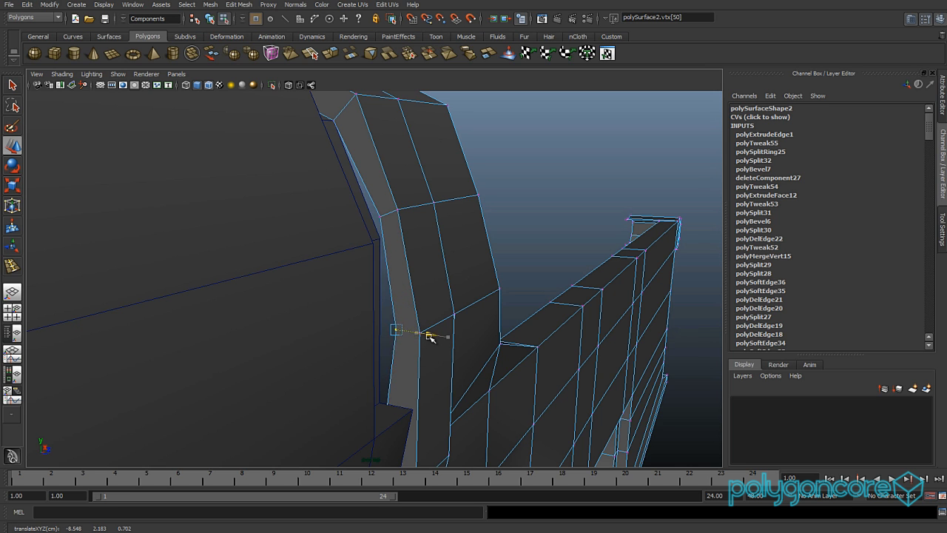
# Move the edges across the upper part of the receiver's rear ring along Z to follow the stock's contour.
pyautogui.moveTo(394, 309)
pyautogui.keyDown('alt'); pyautogui.mouseDown()
pyautogui.moveTo(429, 387)
pyautogui.moveTo(435, 314)
pyautogui.moveTo(435, 386)
pyautogui.moveTo(429, 327)
pyautogui.moveTo(482, 355)
pyautogui.moveTo(479, 317)
pyautogui.moveTo(448, 304)
pyautogui.moveTo(425, 317)
pyautogui.moveTo(288, 315)
pyautogui.moveTo(332, 332)
pyautogui.moveTo(322, 349)
pyautogui.moveTo(383, 321)
pyautogui.moveTo(400, 342)
pyautogui.moveTo(410, 322)
pyautogui.moveTo(372, 317)
pyautogui.moveTo(503, 323)
pyautogui.moveTo(604, 383)
pyautogui.moveTo(402, 327)
pyautogui.moveTo(402, 343)
pyautogui.moveTo(485, 351)
pyautogui.moveTo(410, 309)
pyautogui.mouseUp(); pyautogui.keyUp('alt')
pyautogui.press('F8')
pyautogui.moveTo(424, 275); pyautogui.dragTo(443, 275, button='right')
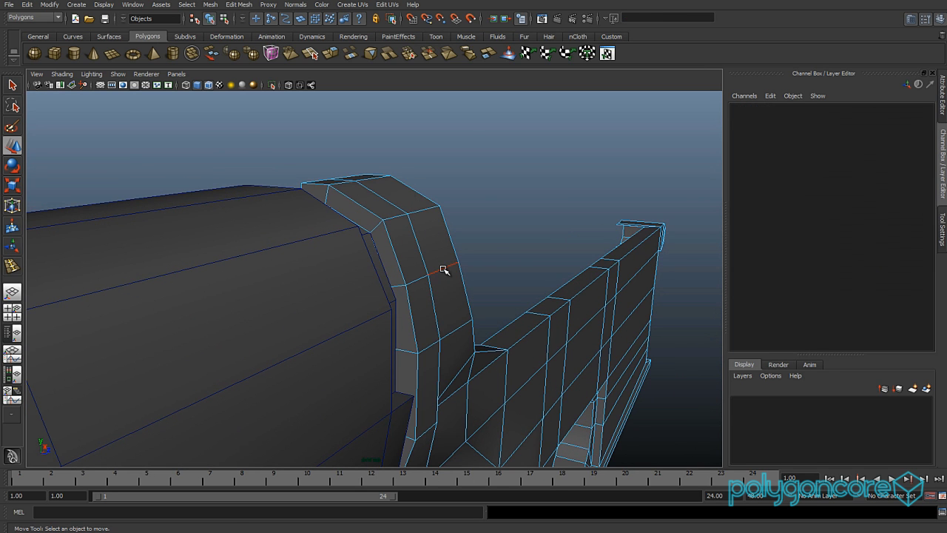
pyautogui.click(443, 270)
pyautogui.keyDown('alt'); pyautogui.moveTo(419, 284); pyautogui.dragTo(310, 324); pyautogui.keyUp('alt')
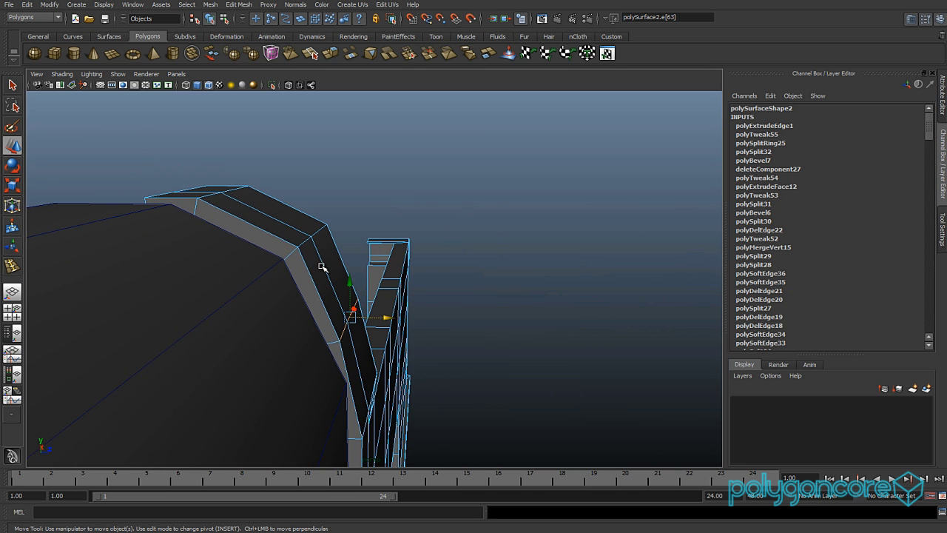
pyautogui.keyDown('alt'); pyautogui.moveTo(368, 328); pyautogui.dragTo(258, 309); pyautogui.keyUp('alt')
pyautogui.moveTo(339, 279); pyautogui.dragTo(343, 245)
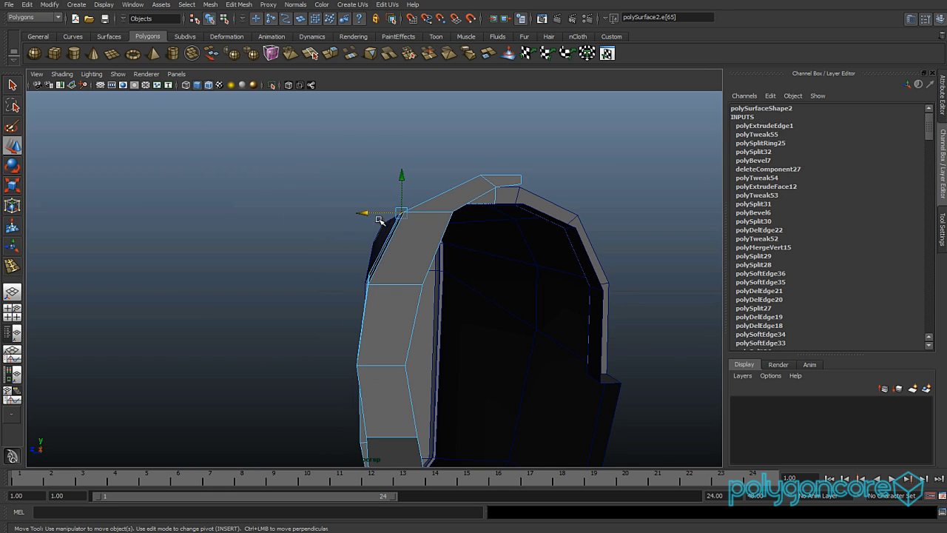
pyautogui.keyDown('alt'); pyautogui.moveTo(366, 211); pyautogui.dragTo(433, 201); pyautogui.keyUp('alt')
pyautogui.moveTo(437, 179); pyautogui.dragTo(430, 178, button='middle')
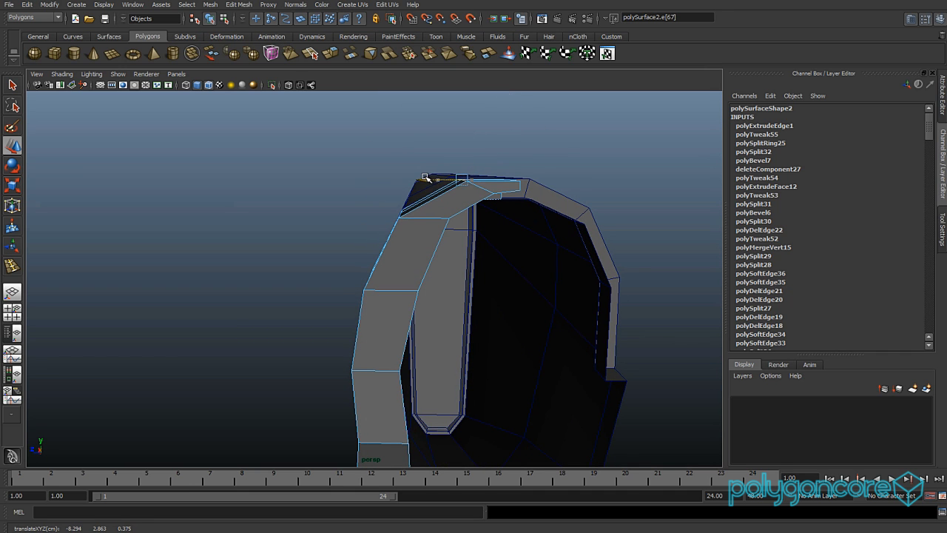
# Undo the last ring edge move and shift the cross edges on the rear ring's outer side along Z to round its profile.
pyautogui.keyDown('alt'); pyautogui.moveTo(423, 179); pyautogui.dragTo(338, 277); pyautogui.keyUp('alt')
pyautogui.hotkey('ctrl', 'z')
pyautogui.keyDown('alt'); pyautogui.moveTo(366, 315); pyautogui.dragTo(409, 253); pyautogui.keyUp('alt')
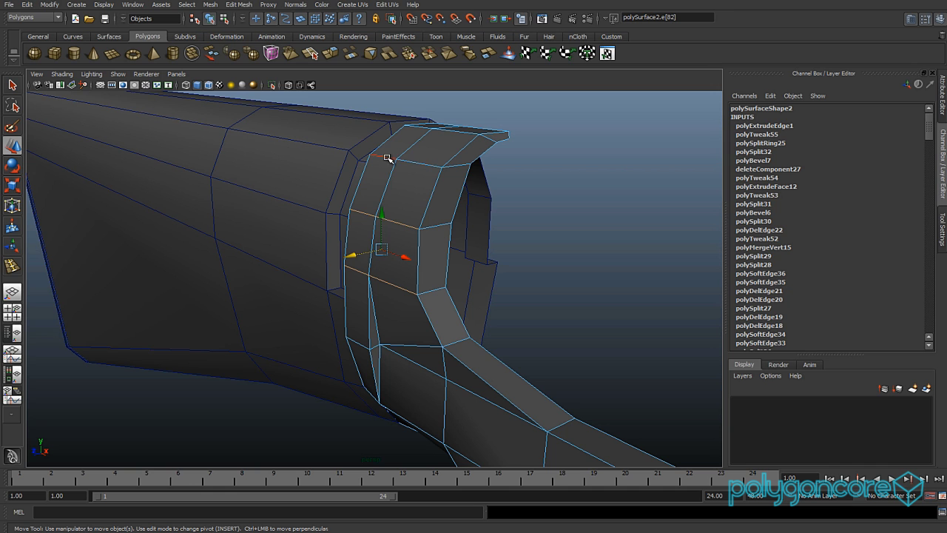
pyautogui.keyDown('alt'); pyautogui.moveTo(435, 208); pyautogui.dragTo(363, 207); pyautogui.keyUp('alt')
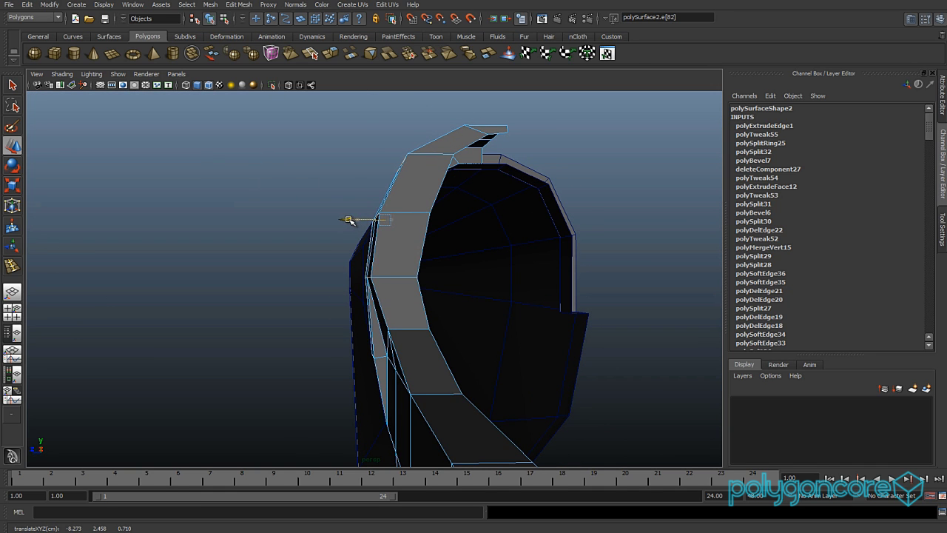
pyautogui.keyDown('alt'); pyautogui.moveTo(348, 219); pyautogui.dragTo(429, 213); pyautogui.keyUp('alt')
# Return the receiver half to object selection and mirror it with Mirror Geometry.
pyautogui.scroll(-3, 547, 324)
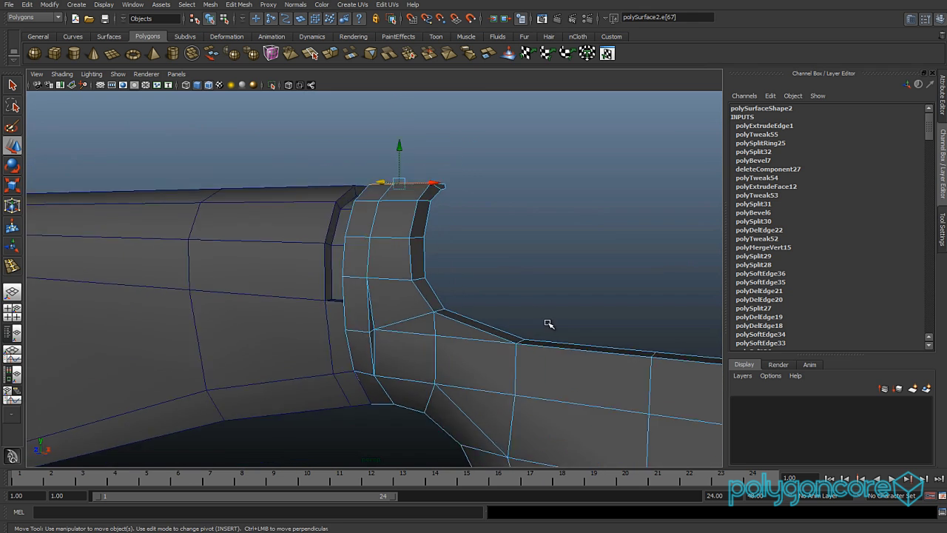
pyautogui.keyDown('alt'); pyautogui.moveTo(585, 352); pyautogui.dragTo(416, 289, button='middle'); pyautogui.keyUp('alt')
pyautogui.keyDown('alt'); pyautogui.moveTo(417, 289); pyautogui.dragTo(385, 283); pyautogui.keyUp('alt')
pyautogui.moveTo(386, 284); pyautogui.dragTo(434, 271, button='right')
pyautogui.scroll(-3, 339, 224)
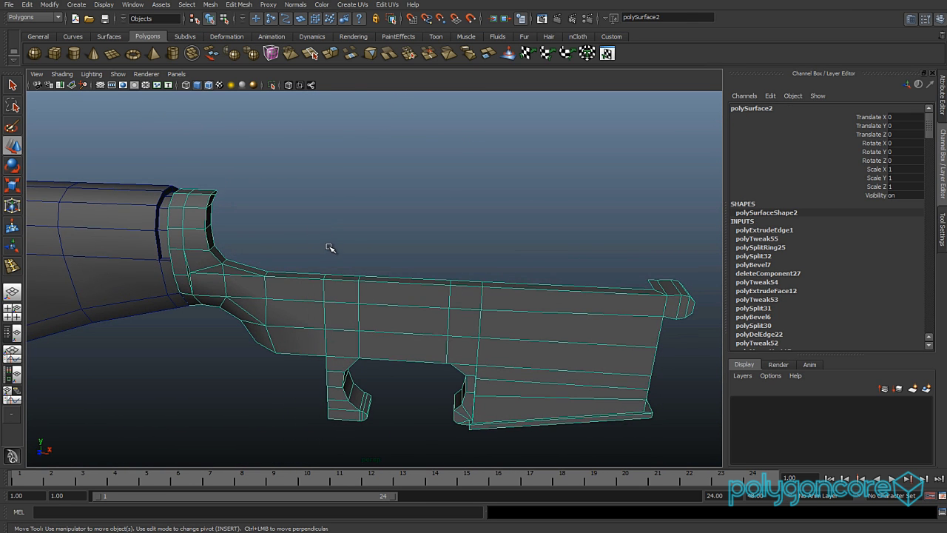
pyautogui.scroll(-5, 323, 233)
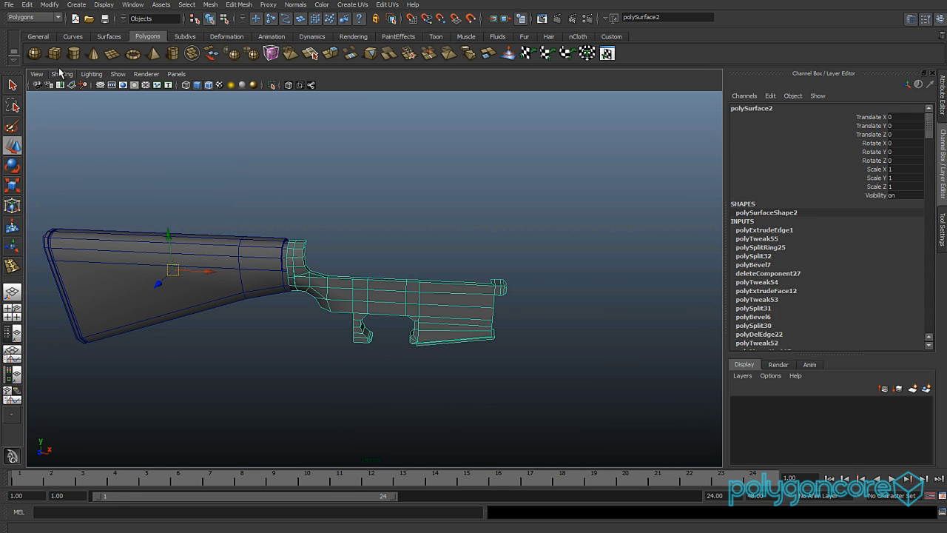
pyautogui.click(38, 38)
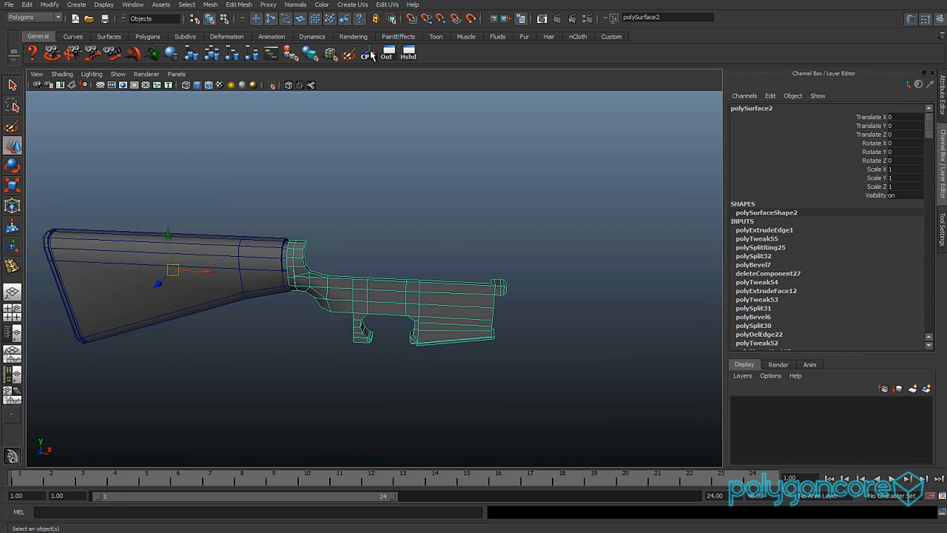
pyautogui.scroll(2, 321, 178)
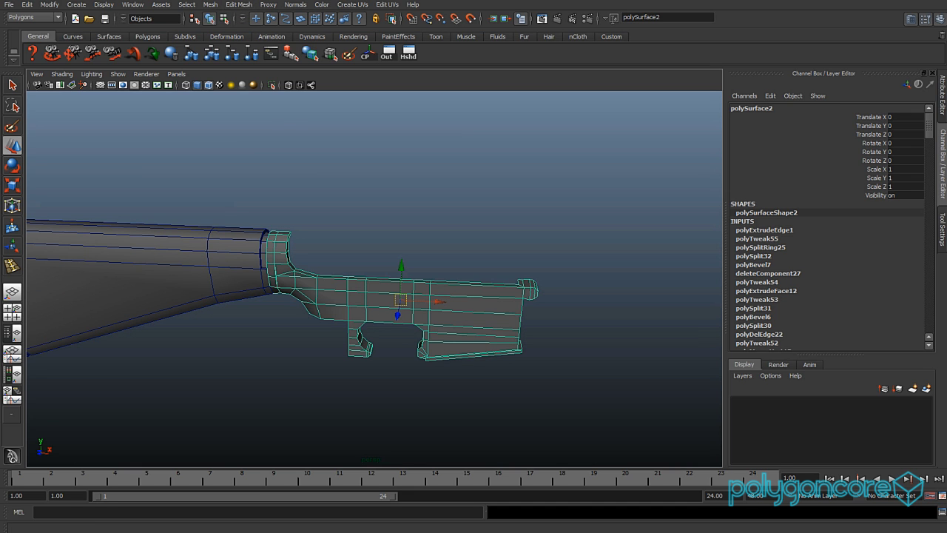
pyautogui.click(238, 5)
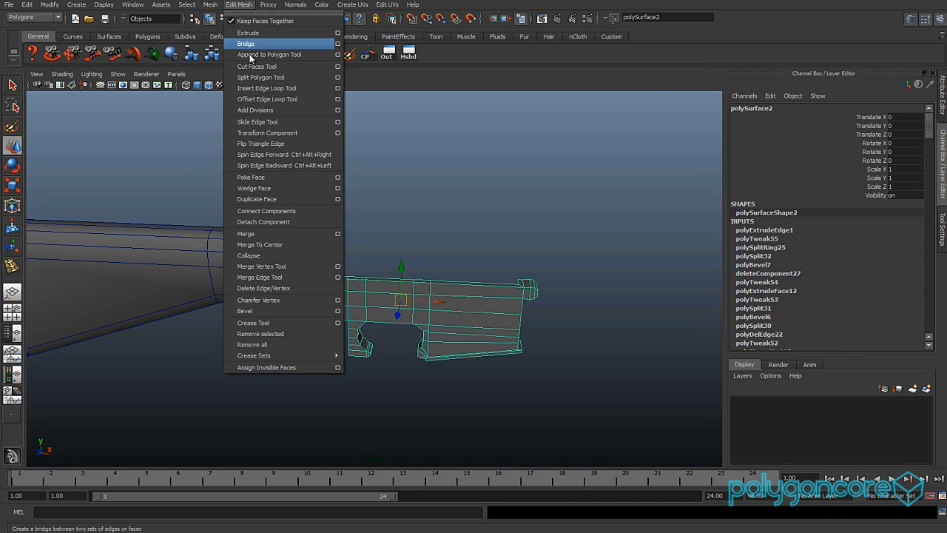
pyautogui.moveTo(212, 7)
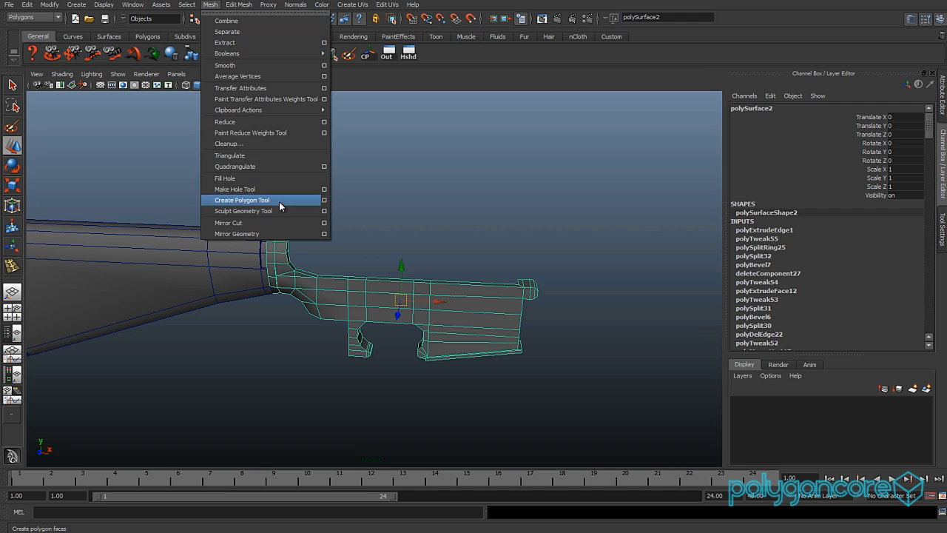
pyautogui.click(260, 233)
# Set the receiver mirror's Direction to +Z and its Pivot Z to 0.186.
pyautogui.keyDown('alt'); pyautogui.moveTo(330, 264); pyautogui.dragTo(392, 261, button='right'); pyautogui.keyUp('alt')
pyautogui.keyDown('alt'); pyautogui.moveTo(392, 260); pyautogui.dragTo(334, 280); pyautogui.keyUp('alt')
pyautogui.click(759, 230)
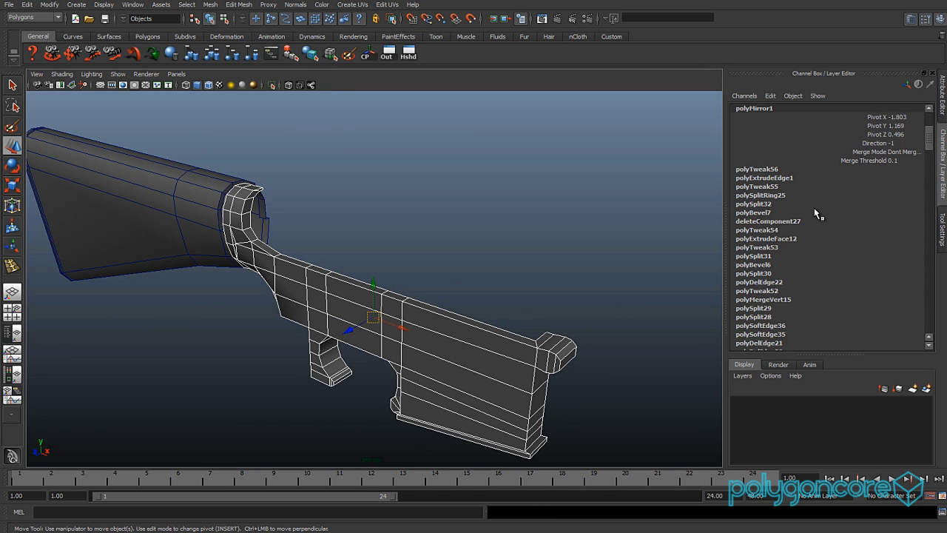
pyautogui.scroll(4, 849, 195)
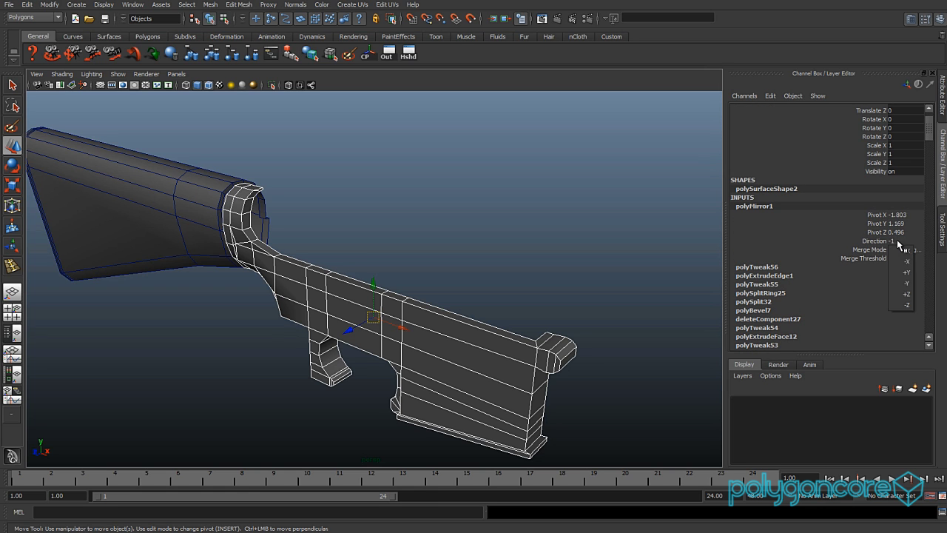
pyautogui.click(908, 296)
pyautogui.keyDown('alt'); pyautogui.moveTo(518, 307); pyautogui.dragTo(469, 302); pyautogui.keyUp('alt')
pyautogui.click(879, 234)
pyautogui.moveTo(380, 277); pyautogui.dragTo(361, 278, button='middle')
pyautogui.scroll(5, 362, 293)
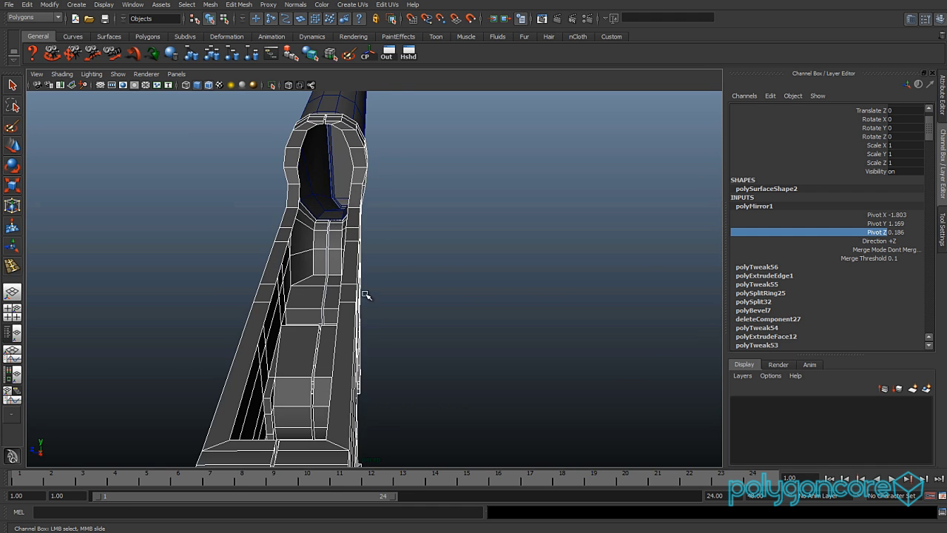
pyautogui.keyDown('alt'); pyautogui.moveTo(363, 294); pyautogui.dragTo(394, 293); pyautogui.keyUp('alt')
pyautogui.keyDown('alt'); pyautogui.moveTo(394, 293); pyautogui.dragTo(427, 191, button='middle'); pyautogui.keyUp('alt')
pyautogui.scroll(3, 426, 190)
pyautogui.scroll(2, 422, 204)
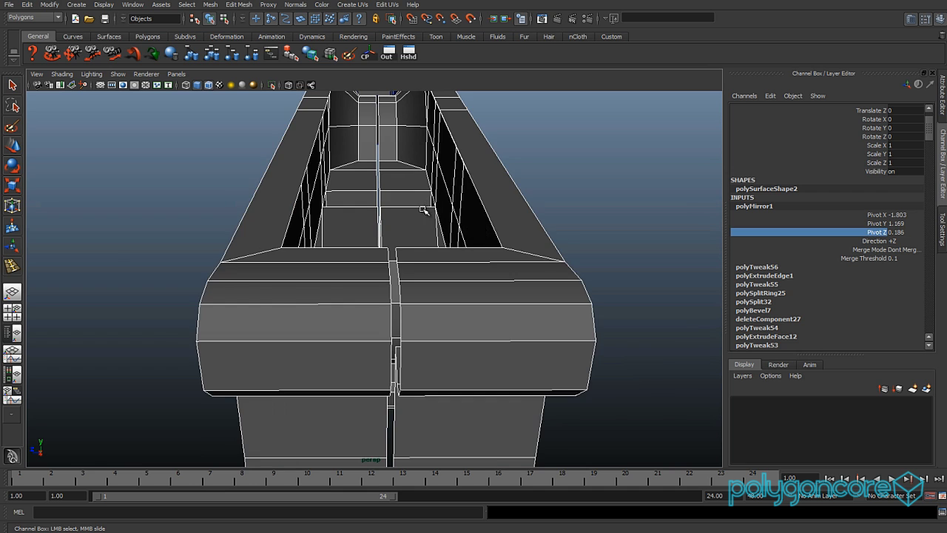
pyautogui.scroll(2, 420, 226)
pyautogui.moveTo(496, 271); pyautogui.dragTo(494, 271, button='middle')
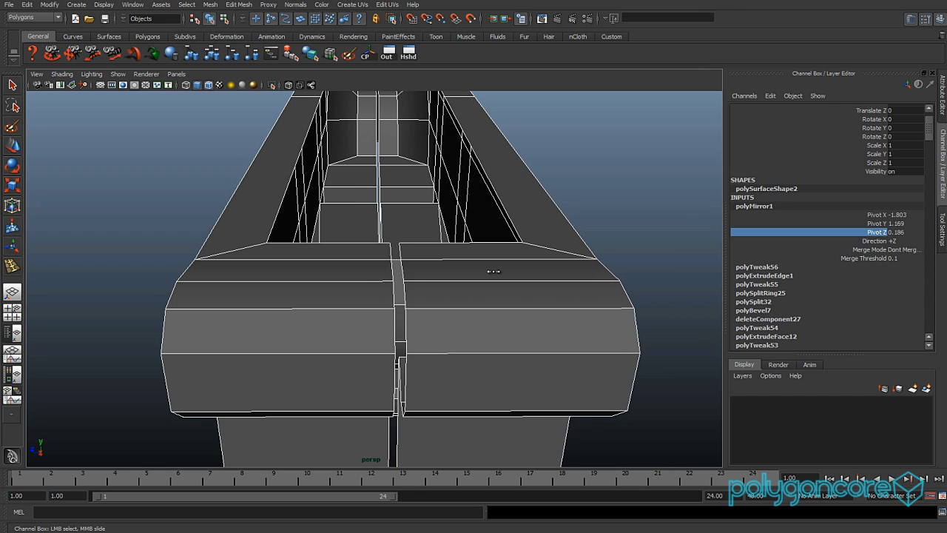
# Set the mirror's Merge Mode to merge the border edges and its Merge Threshold to 0.01.
pyautogui.click(909, 250)
pyautogui.click(910, 271)
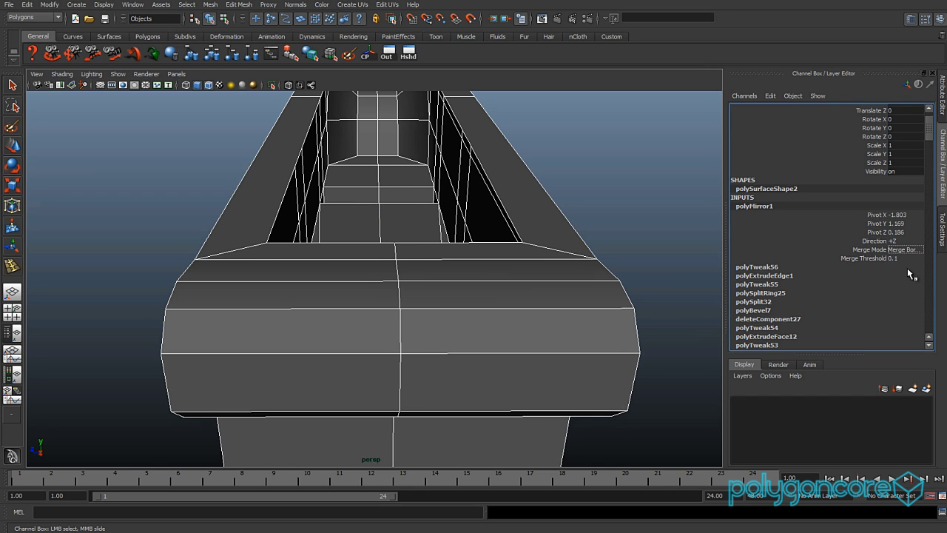
pyautogui.keyDown('alt'); pyautogui.moveTo(598, 282); pyautogui.dragTo(494, 294); pyautogui.keyUp('alt')
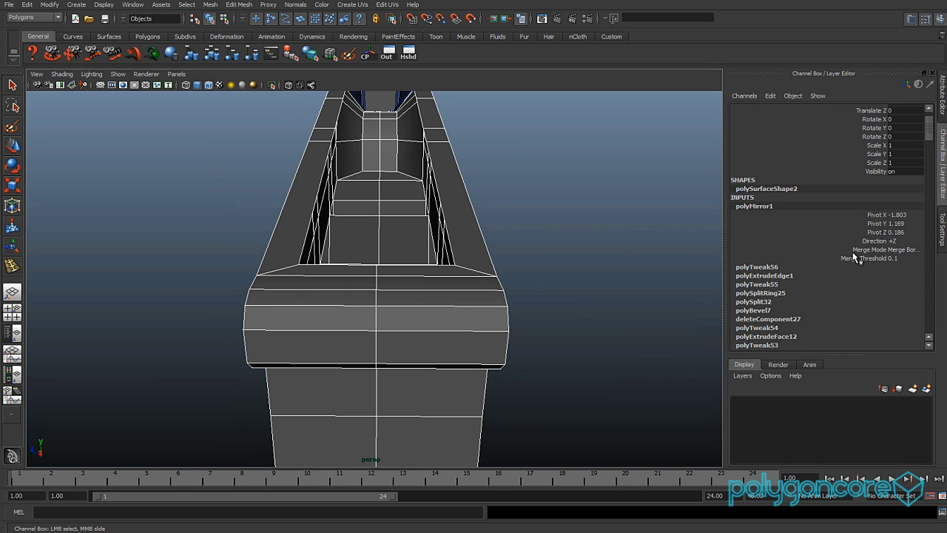
pyautogui.click(895, 259)
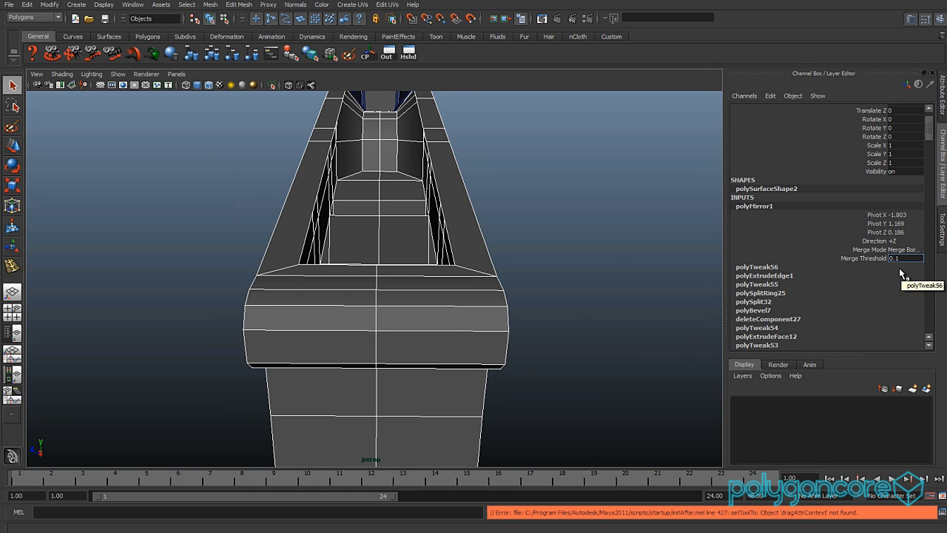
pyautogui.write('0.01')
pyautogui.press('Return')
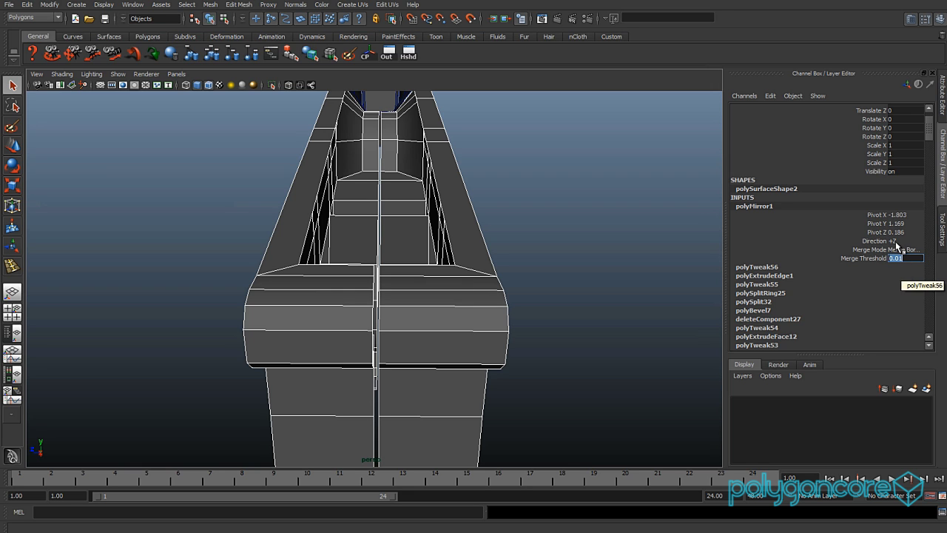
# Adjust the mirror's Pivot Z to 0.196 so the two receiver halves meet along the centre seam.
pyautogui.click(877, 232)
pyautogui.moveTo(529, 292)
pyautogui.mouseDown(button='middle')
pyautogui.moveTo(509, 292)
pyautogui.moveTo(519, 290)
pyautogui.mouseUp(button='middle')
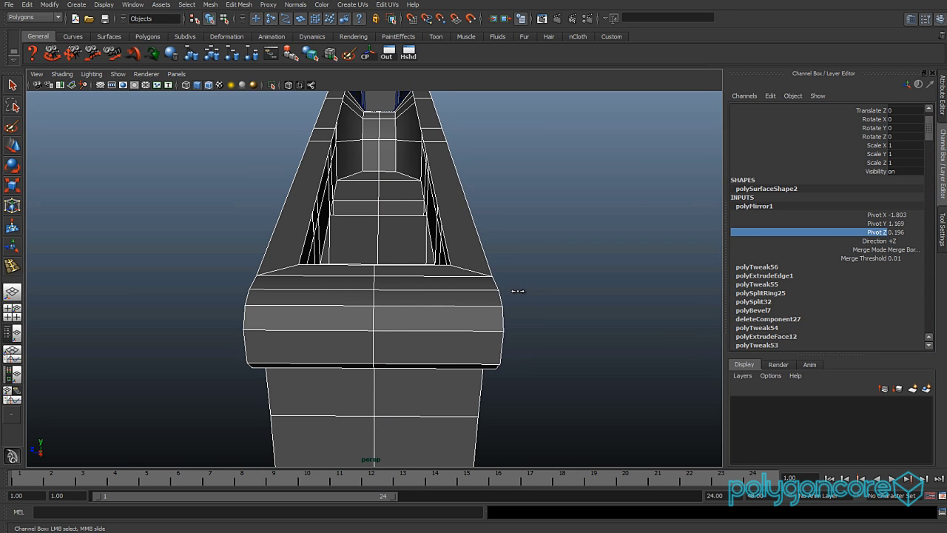
pyautogui.keyDown('alt'); pyautogui.moveTo(492, 297); pyautogui.dragTo(423, 318); pyautogui.keyUp('alt')
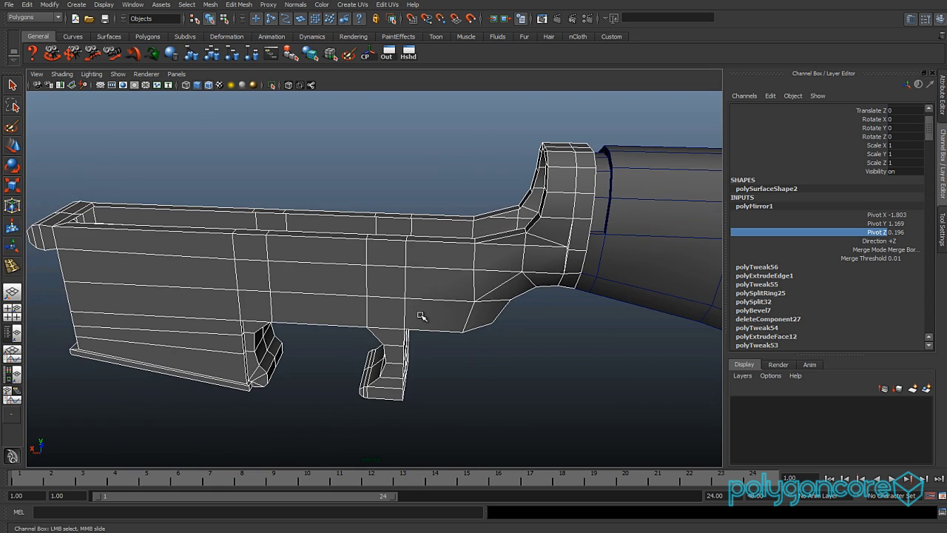
# Select the mirrored receiver as an object and delete all construction history in the scene.
pyautogui.press('w')
pyautogui.keyDown('alt'); pyautogui.moveTo(387, 281); pyautogui.dragTo(392, 238); pyautogui.keyUp('alt')
pyautogui.moveTo(393, 239); pyautogui.dragTo(433, 222, button='right')
pyautogui.keyDown('alt'); pyautogui.moveTo(473, 293); pyautogui.dragTo(444, 329); pyautogui.keyUp('alt')
pyautogui.click(476, 302)
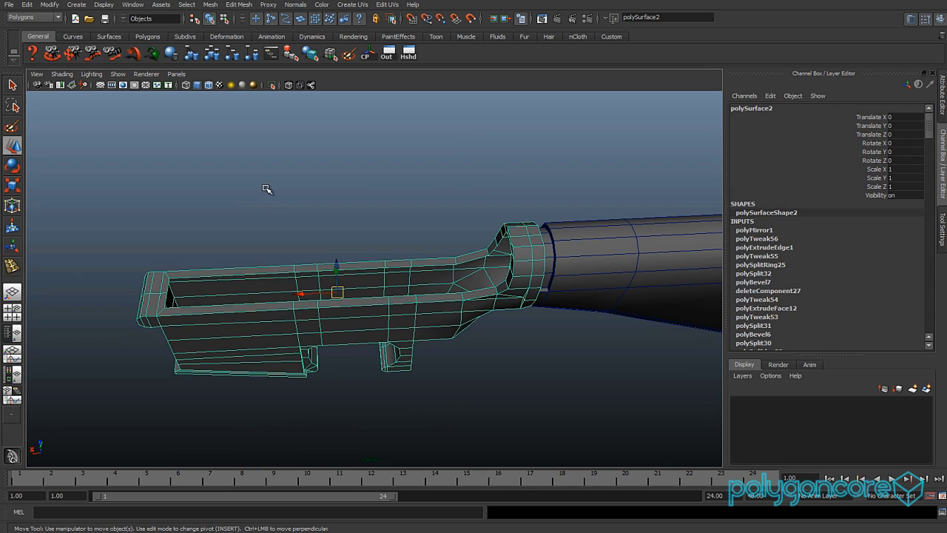
pyautogui.click(26, 4)
pyautogui.moveTo(63, 133)
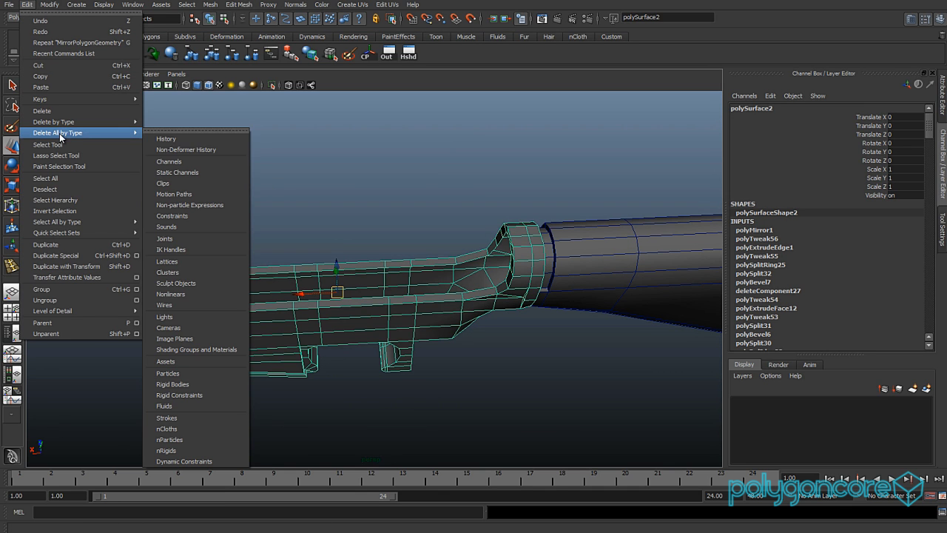
pyautogui.click(185, 140)
# Delete the edge loop running along the centre seam of the mirrored receiver and return to object selection.
pyautogui.keyDown('alt'); pyautogui.moveTo(185, 140); pyautogui.dragTo(353, 309); pyautogui.keyUp('alt')
pyautogui.moveTo(353, 309); pyautogui.dragTo(332, 269, button='right')
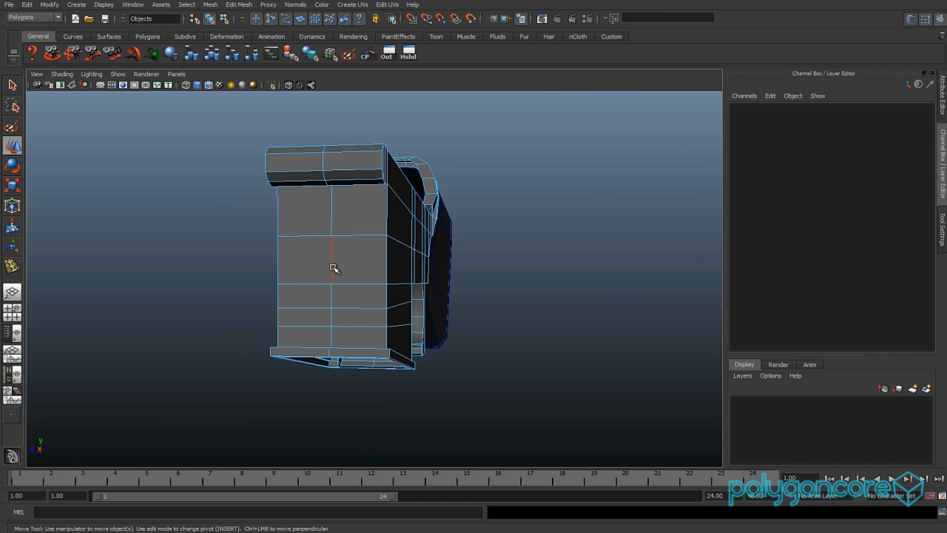
pyautogui.click(333, 269)
pyautogui.scroll(-3, 345, 277)
pyautogui.keyDown('alt'); pyautogui.moveTo(345, 277); pyautogui.dragTo(477, 238); pyautogui.keyUp('alt')
pyautogui.keyDown('shift'); pyautogui.rightClick(178, 276); pyautogui.keyUp('shift')
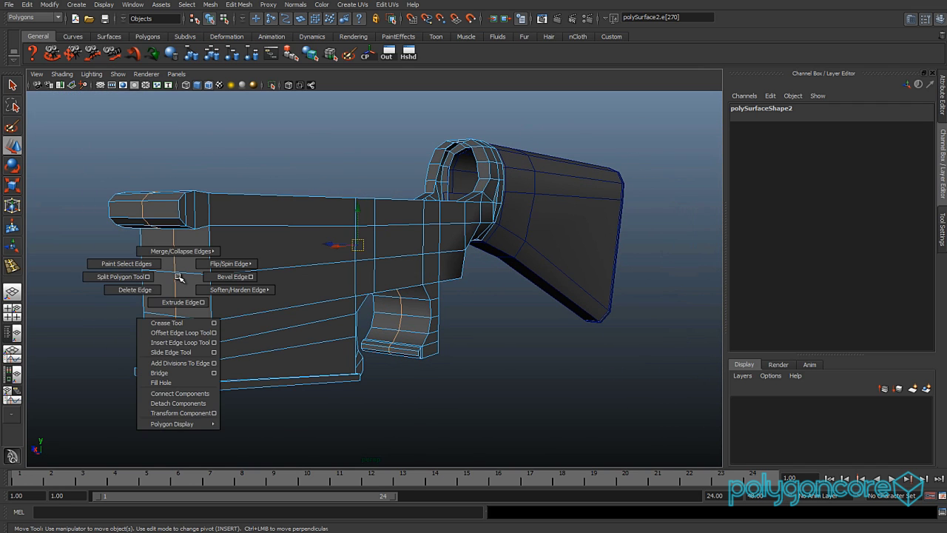
pyautogui.click(154, 290)
pyautogui.keyDown('alt'); pyautogui.moveTo(152, 291); pyautogui.dragTo(247, 275); pyautogui.keyUp('alt')
pyautogui.moveTo(247, 274); pyautogui.dragTo(297, 268, button='right')
pyautogui.keyDown('alt'); pyautogui.moveTo(299, 292); pyautogui.dragTo(381, 332); pyautogui.keyUp('alt')
# Switch to the front view and examine the trigger guard area against the rifle reference image.
pyautogui.press('space')
pyautogui.scroll(-4, 338, 326)
pyautogui.keyDown('alt'); pyautogui.moveTo(311, 323); pyautogui.dragTo(362, 276, button='middle'); pyautogui.keyUp('alt')
pyautogui.scroll(5, 362, 277)
pyautogui.keyDown('alt'); pyautogui.moveTo(294, 315); pyautogui.dragTo(352, 264, button='middle'); pyautogui.keyUp('alt')
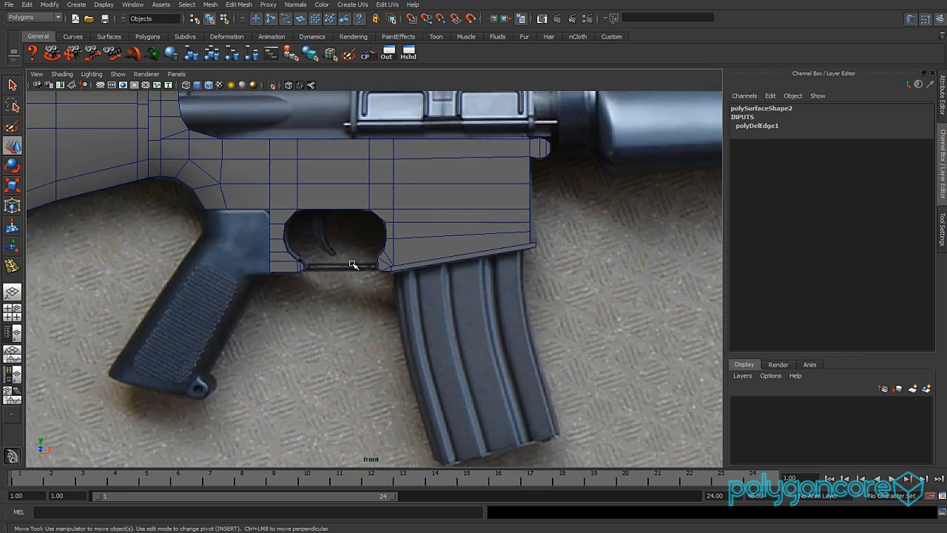
pyautogui.scroll(5, 351, 265)
pyautogui.keyDown('alt'); pyautogui.moveTo(296, 302); pyautogui.dragTo(242, 426, button='middle'); pyautogui.keyUp('alt')
pyautogui.scroll(-6, 271, 350)
pyautogui.scroll(4, 280, 333)
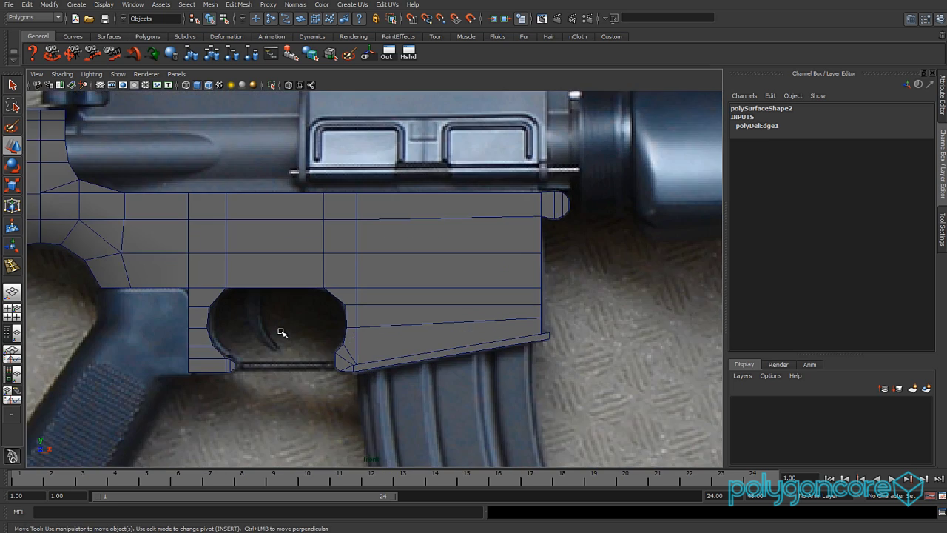
pyautogui.keyDown('alt'); pyautogui.moveTo(281, 332); pyautogui.dragTo(369, 316, button='middle'); pyautogui.keyUp('alt')
pyautogui.scroll(3, 370, 316)
pyautogui.keyDown('alt'); pyautogui.moveTo(361, 284); pyautogui.dragTo(381, 229, button='middle'); pyautogui.keyUp('alt')
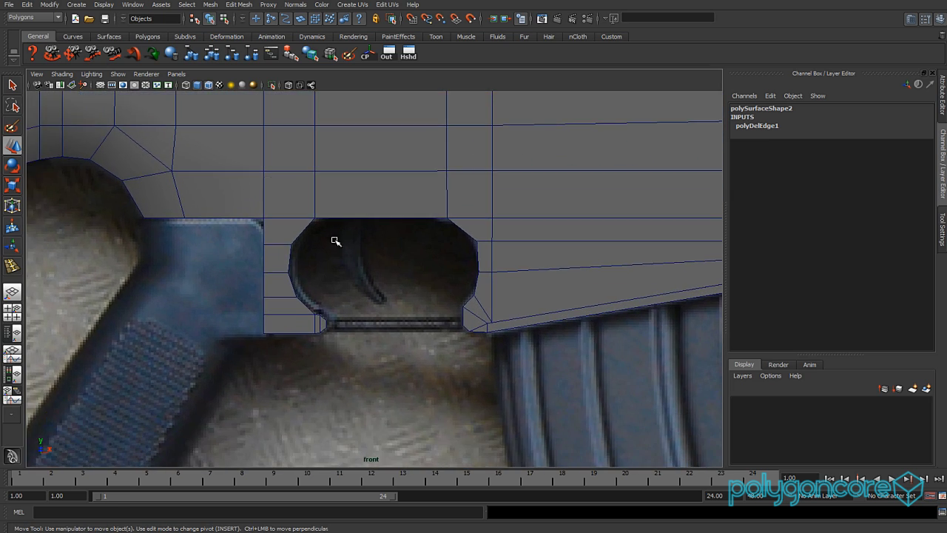
# Create a thin polygon cube over the trigger guard's lower bar in the reference image.
pyautogui.click(147, 36)
pyautogui.click(54, 58)
pyautogui.scroll(2, 373, 337)
pyautogui.moveTo(328, 342); pyautogui.dragTo(334, 348)
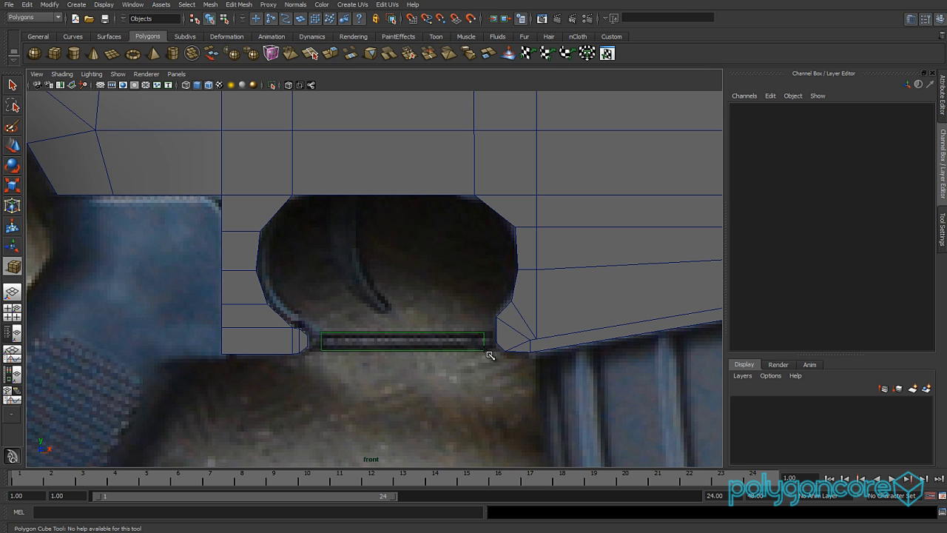
pyautogui.moveTo(489, 341); pyautogui.dragTo(482, 341)
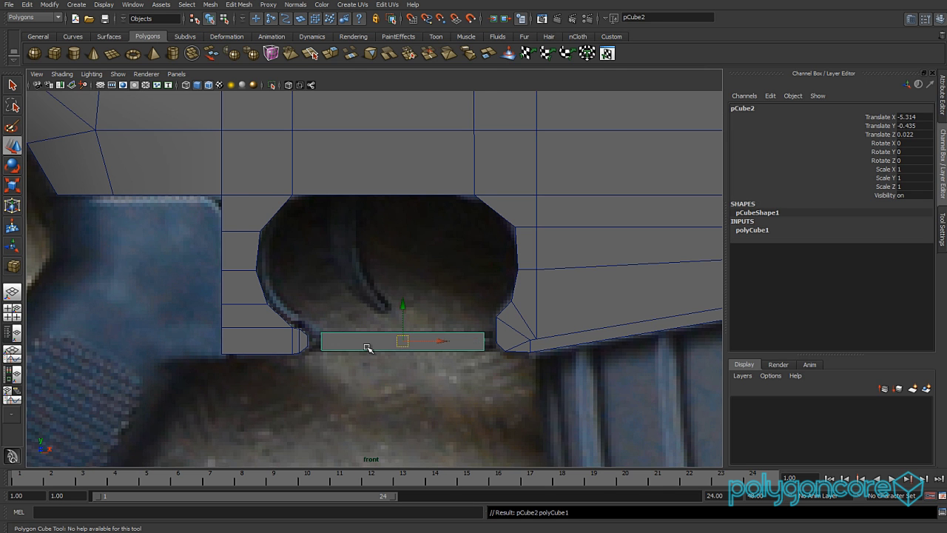
# Move the trigger guard bar's vertices at both ends outward so the bar reaches into the receiver on each side.
pyautogui.press('w')
pyautogui.scroll(-4, 360, 351)
pyautogui.scroll(5, 352, 357)
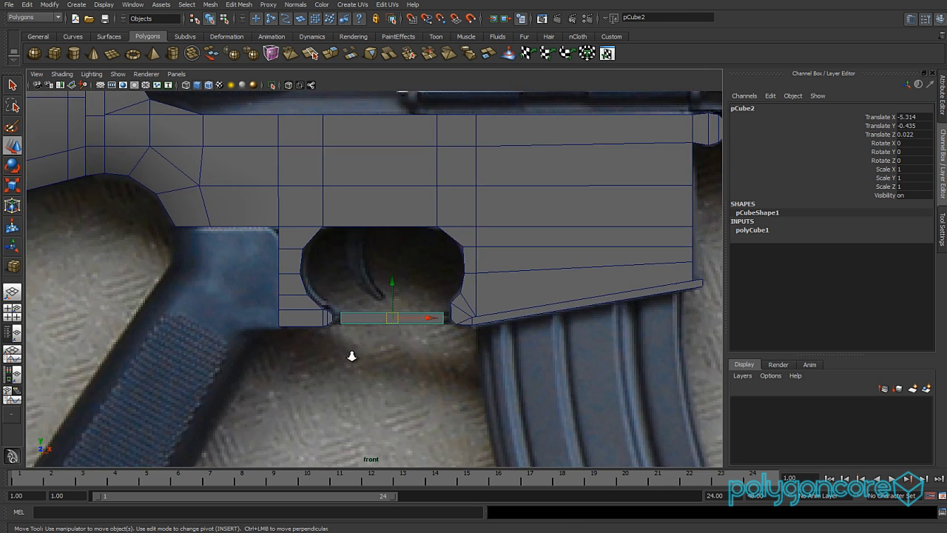
pyautogui.moveTo(356, 331); pyautogui.dragTo(311, 330, button='right')
pyautogui.moveTo(337, 315); pyautogui.dragTo(304, 364)
pyautogui.moveTo(350, 343); pyautogui.dragTo(346, 342)
pyautogui.moveTo(504, 319); pyautogui.dragTo(469, 374)
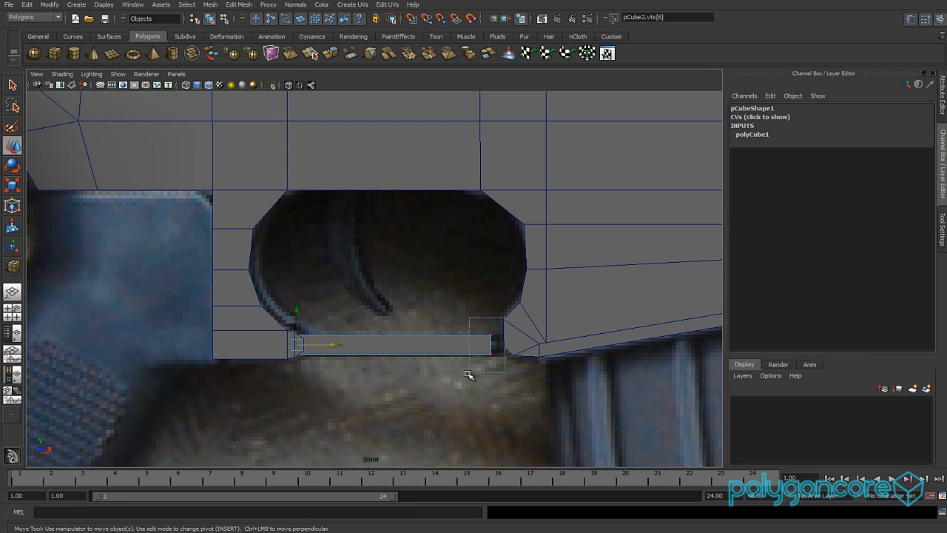
pyautogui.moveTo(523, 347); pyautogui.dragTo(540, 345)
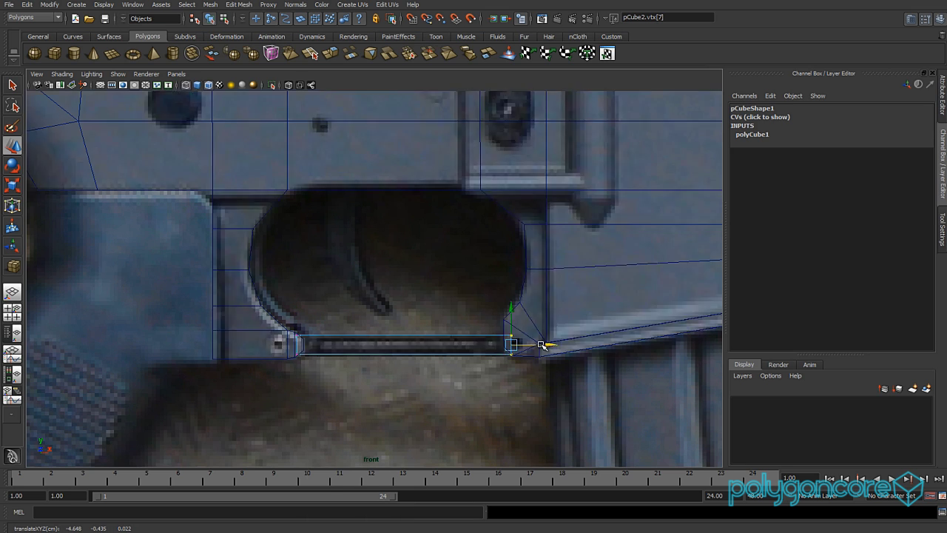
# Scale the whole bar down vertically to about 0.843 in Y to match the reference image.
pyautogui.scroll(3, 410, 389)
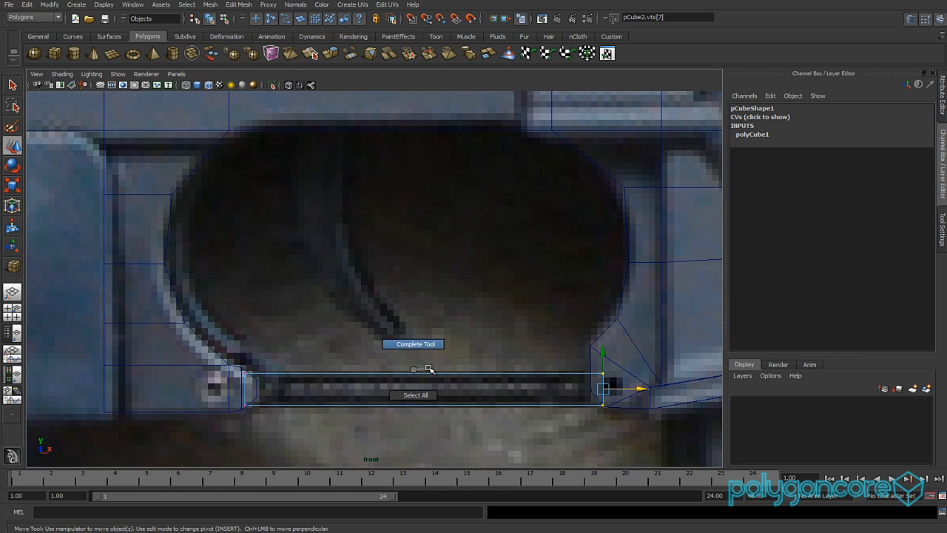
pyautogui.moveTo(424, 372); pyautogui.dragTo(465, 337, button='right')
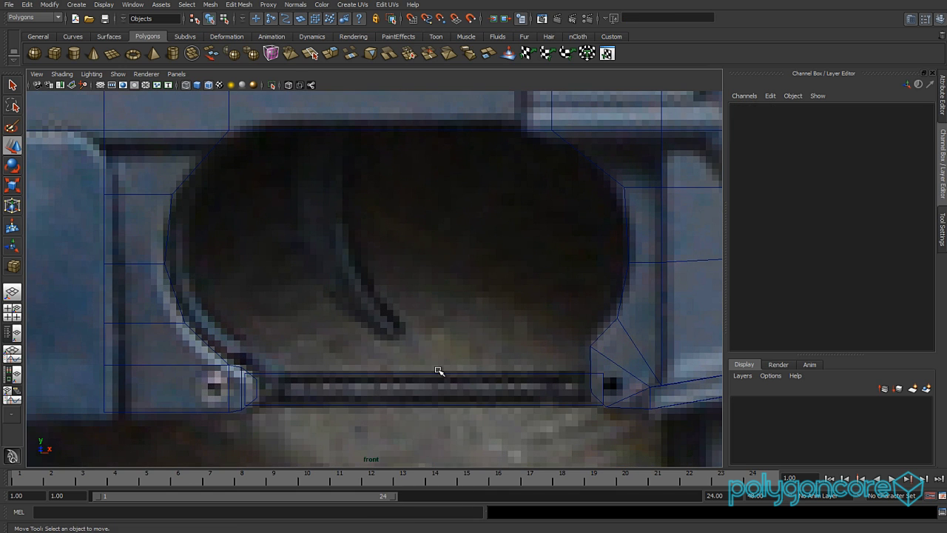
pyautogui.click(438, 373)
pyautogui.press('r')
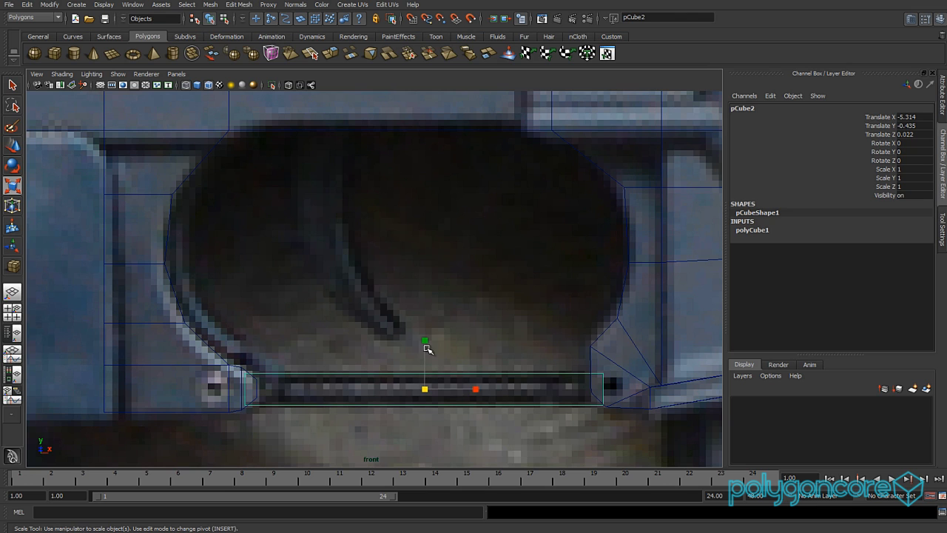
pyautogui.moveTo(424, 339); pyautogui.dragTo(425, 350)
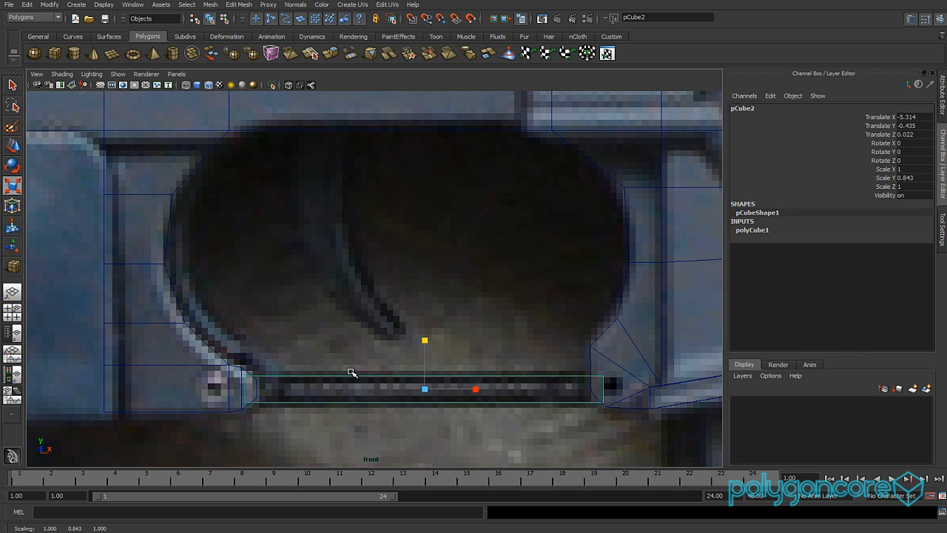
pyautogui.press('w')
# Move the bar out in front of the receiver and delete its two end faces.
pyautogui.scroll(-5, 352, 373)
pyautogui.press('space')
pyautogui.moveTo(352, 374); pyautogui.dragTo(493, 427)
pyautogui.press('5')
pyautogui.scroll(4, 379, 374)
pyautogui.keyDown('alt'); pyautogui.moveTo(493, 427); pyautogui.dragTo(444, 354, button='middle'); pyautogui.keyUp('alt')
pyautogui.scroll(2, 443, 352)
pyautogui.moveTo(424, 348); pyautogui.dragTo(425, 373, button='right')
pyautogui.click(409, 352)
pyautogui.keyDown('alt'); pyautogui.moveTo(472, 370); pyautogui.dragTo(437, 384); pyautogui.keyUp('alt')
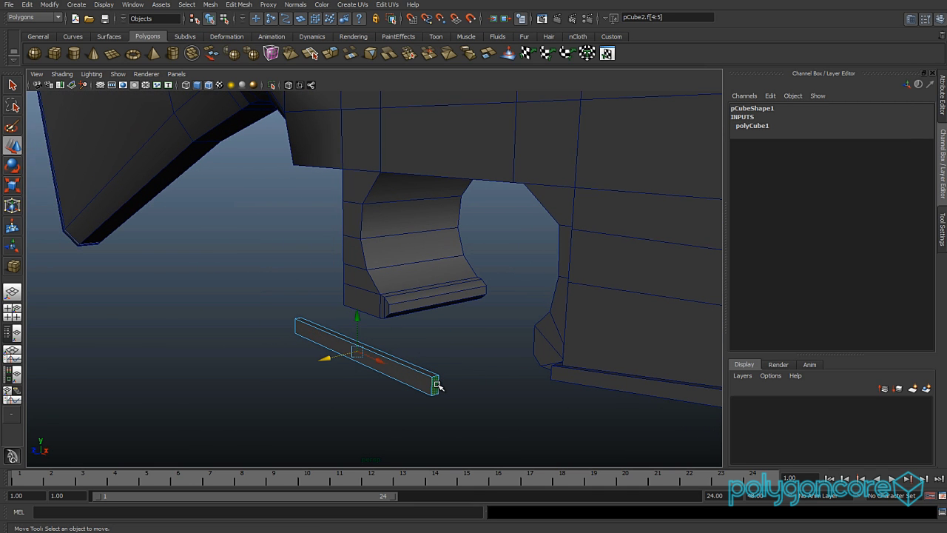
pyautogui.click(437, 386)
# Pull the bar's front side face outward to widen it, and move the bar back into the receiver along Z.
pyautogui.click(405, 382)
pyautogui.keyDown('alt'); pyautogui.moveTo(405, 381); pyautogui.dragTo(207, 360); pyautogui.keyUp('alt')
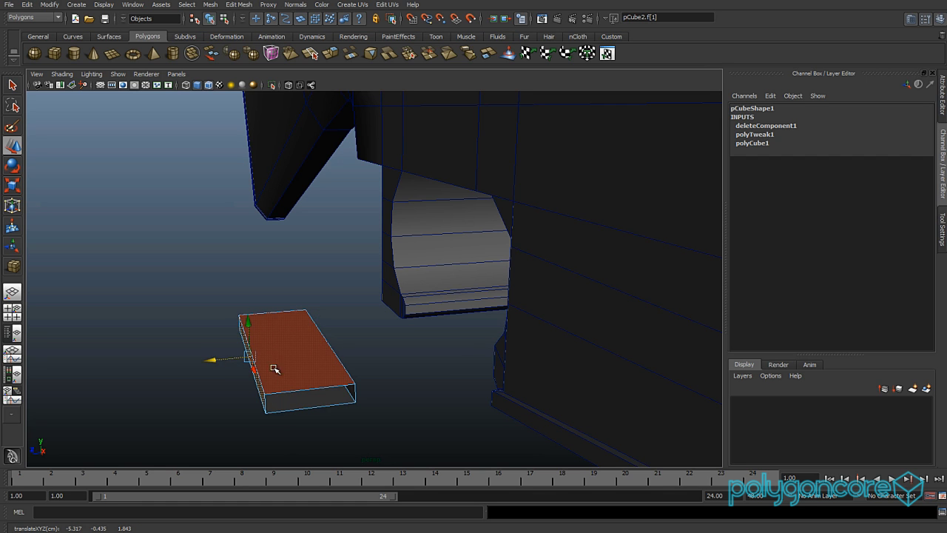
pyautogui.moveTo(328, 351); pyautogui.dragTo(331, 333, button='right')
pyautogui.keyDown('alt'); pyautogui.moveTo(317, 359); pyautogui.dragTo(372, 395); pyautogui.keyUp('alt')
pyautogui.moveTo(371, 394); pyautogui.dragTo(509, 328, button='middle')
pyautogui.keyDown('alt'); pyautogui.moveTo(442, 360); pyautogui.dragTo(372, 396); pyautogui.keyUp('alt')
# In the top view, shift the bar along Z to a Translate Z of about 0.004.
pyautogui.press('space')
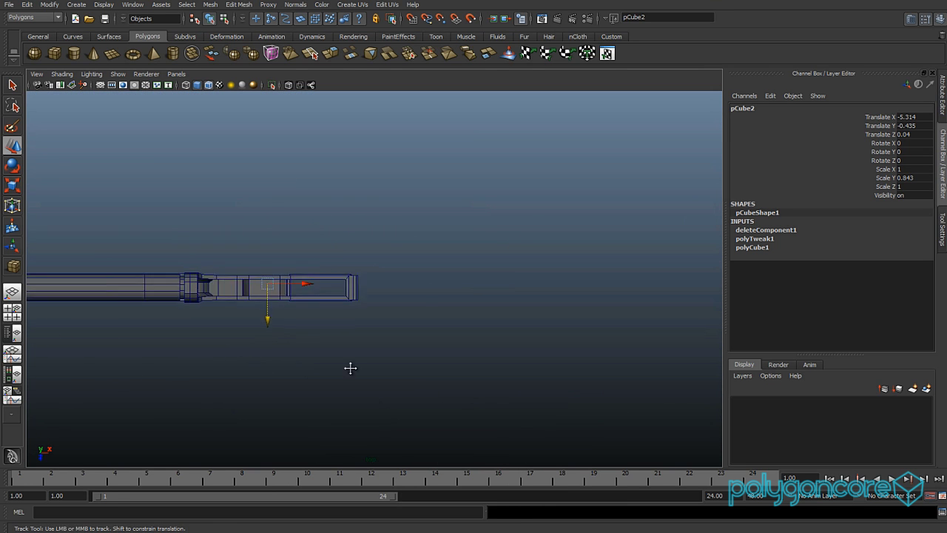
pyautogui.scroll(5, 417, 376)
pyautogui.scroll(3, 417, 377)
pyautogui.scroll(3, 370, 247)
pyautogui.keyDown('alt'); pyautogui.moveTo(440, 375); pyautogui.dragTo(380, 298, button='middle'); pyautogui.keyUp('alt')
pyautogui.scroll(-4, 368, 250)
pyautogui.scroll(2, 381, 299)
pyautogui.scroll(5, 382, 297)
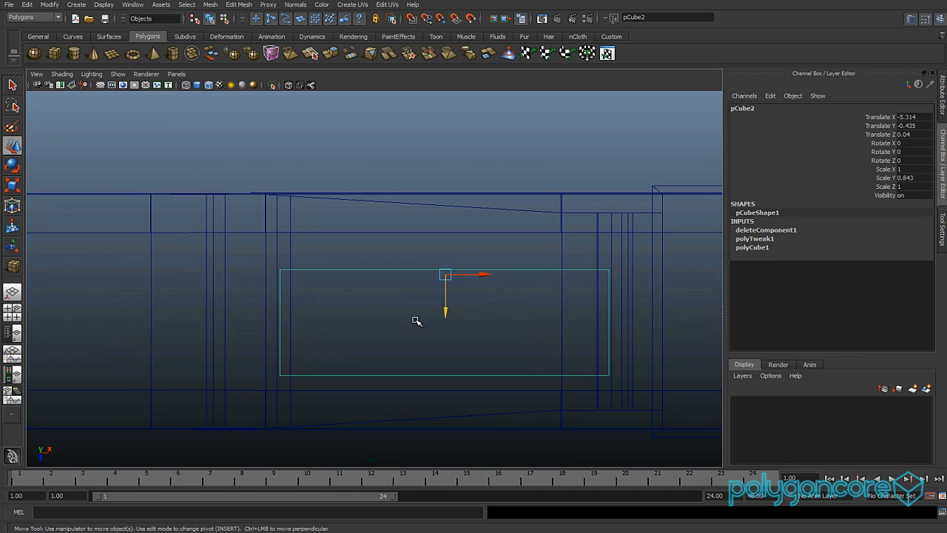
pyautogui.moveTo(416, 289)
pyautogui.mouseDown()
pyautogui.moveTo(417, 271)
pyautogui.moveTo(417, 305)
pyautogui.mouseUp()
pyautogui.press('t')
pyautogui.press('r')
pyautogui.hotkey('ctrl', 'z')
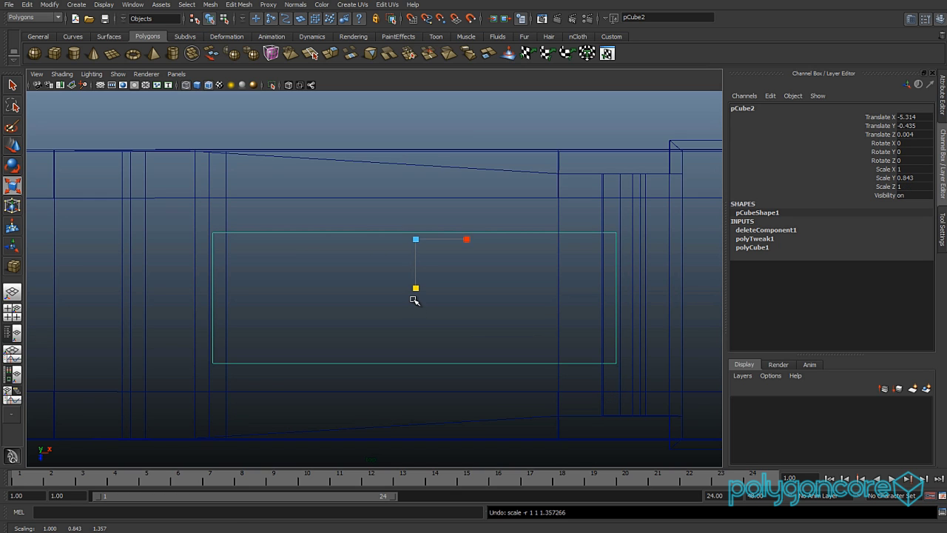
# Centre the bar's pivot and scale its depth to about 1.534 in Z.
pyautogui.press('w')
pyautogui.click(39, 36)
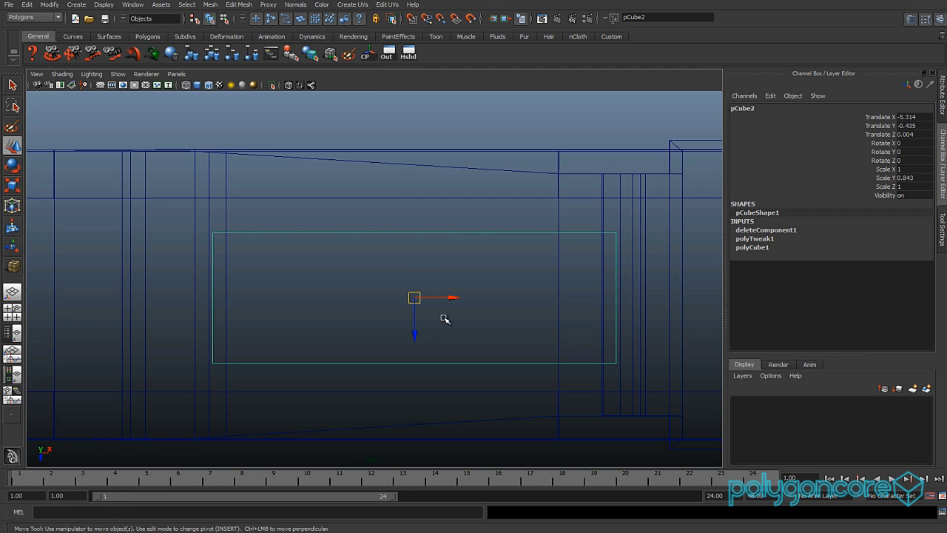
pyautogui.press('r')
pyautogui.moveTo(415, 350); pyautogui.dragTo(416, 373)
pyautogui.press('w')
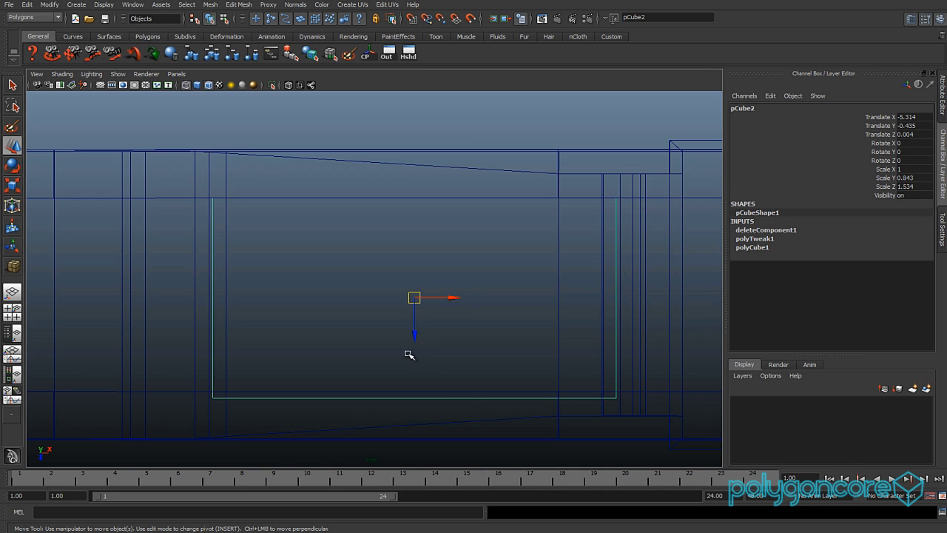
# Shift the bar to a Translate Z of about -0.007 and fine-tune its scale to fit inside the receiver.
pyautogui.moveTo(415, 335); pyautogui.dragTo(416, 332)
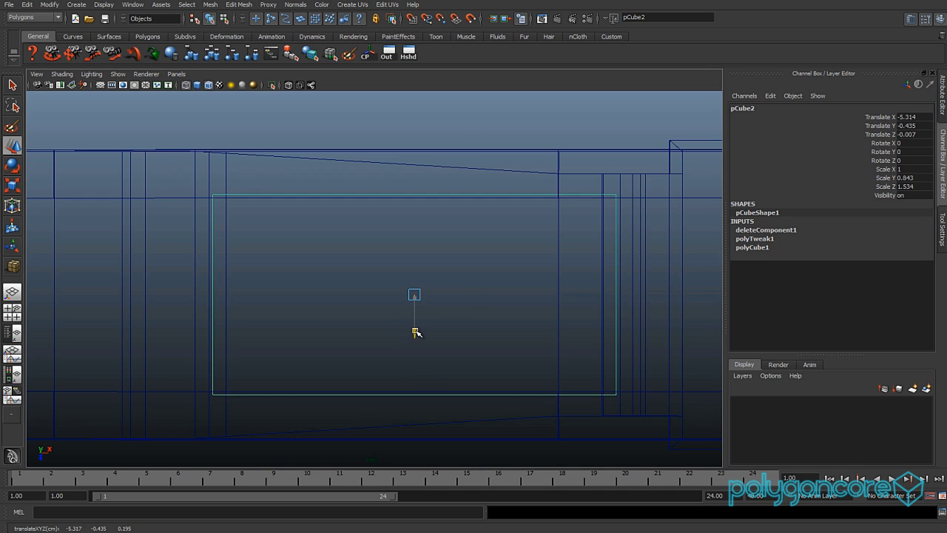
pyautogui.press('r')
pyautogui.moveTo(414, 344)
pyautogui.mouseDown()
pyautogui.moveTo(413, 317)
pyautogui.moveTo(467, 327)
pyautogui.moveTo(480, 320)
pyautogui.moveTo(448, 298)
pyautogui.moveTo(469, 324)
pyautogui.mouseUp()
pyautogui.press('w')
pyautogui.press('space')
pyautogui.press('5')
pyautogui.press('r')
pyautogui.moveTo(391, 321); pyautogui.dragTo(421, 321)
pyautogui.press('w')
pyautogui.click(461, 344)
pyautogui.keyDown('alt'); pyautogui.moveTo(431, 364); pyautogui.dragTo(368, 368); pyautogui.keyUp('alt')
# In the front view, create a small polygon cube over the upper part of the trigger in the reference image.
pyautogui.press('space')
pyautogui.scroll(8, 364, 360)
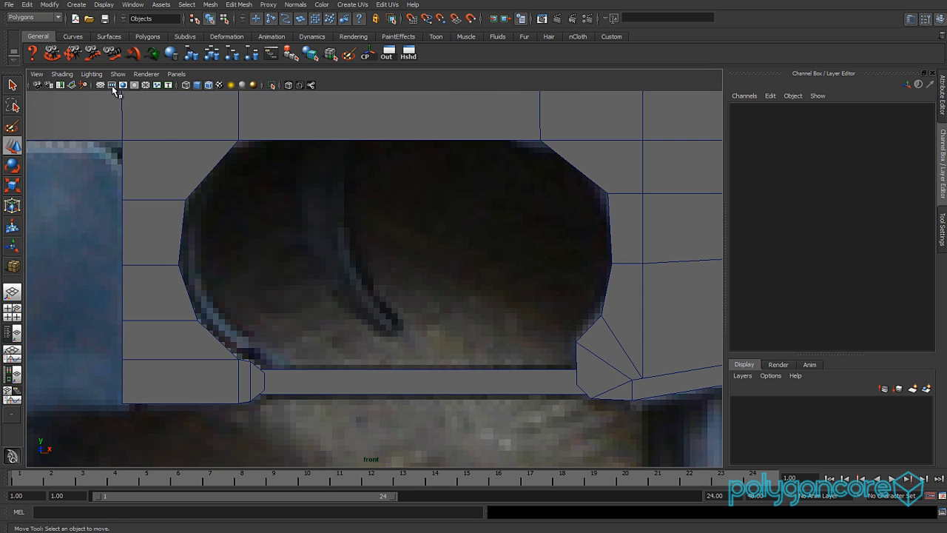
pyautogui.click(144, 36)
pyautogui.click(55, 55)
pyautogui.scroll(3, 321, 220)
pyautogui.keyDown('alt'); pyautogui.moveTo(326, 243); pyautogui.dragTo(359, 320, button='middle'); pyautogui.keyUp('alt')
pyautogui.scroll(-9, 349, 279)
pyautogui.scroll(4, 354, 284)
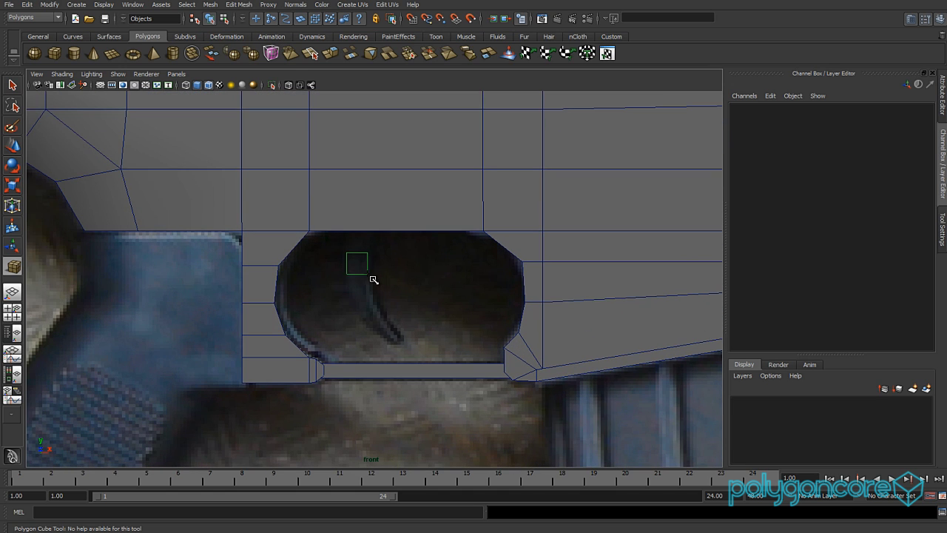
pyautogui.moveTo(374, 274); pyautogui.dragTo(380, 251)
# Move the trigger cube up to about 0.583 in Y and out in front of the receiver to about 1.429 in Z.
pyautogui.scroll(-3, 374, 259)
pyautogui.scroll(7, 362, 263)
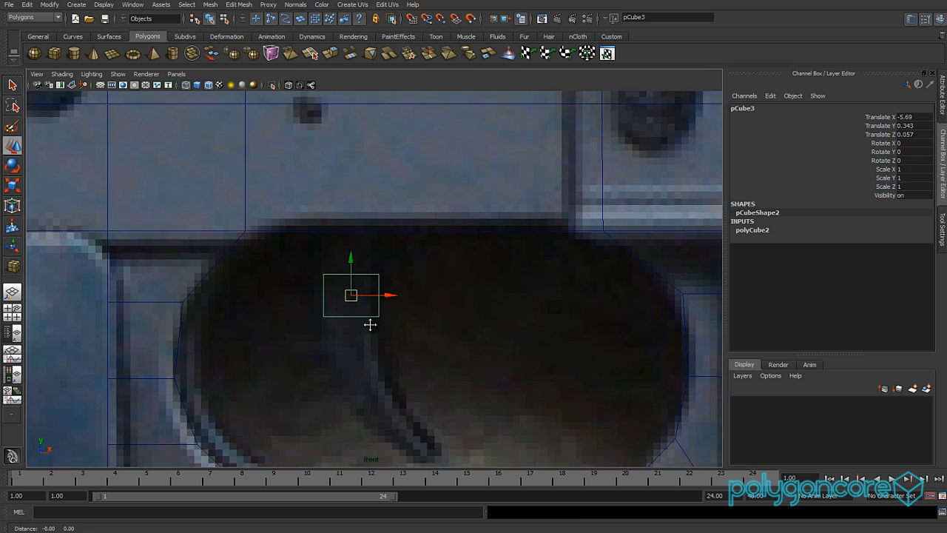
pyautogui.scroll(1, 371, 324)
pyautogui.moveTo(354, 317); pyautogui.dragTo(343, 215)
pyautogui.press('space')
pyautogui.moveTo(318, 250)
pyautogui.keyDown('alt'); pyautogui.mouseDown()
pyautogui.moveTo(368, 276)
pyautogui.moveTo(354, 247)
pyautogui.mouseUp(); pyautogui.keyUp('alt')
pyautogui.press('5')
pyautogui.scroll(-3, 369, 277)
pyautogui.moveTo(328, 212); pyautogui.dragTo(472, 244)
# Switch the trigger cube to face selection and delete its top face.
pyautogui.rightClick(472, 248)
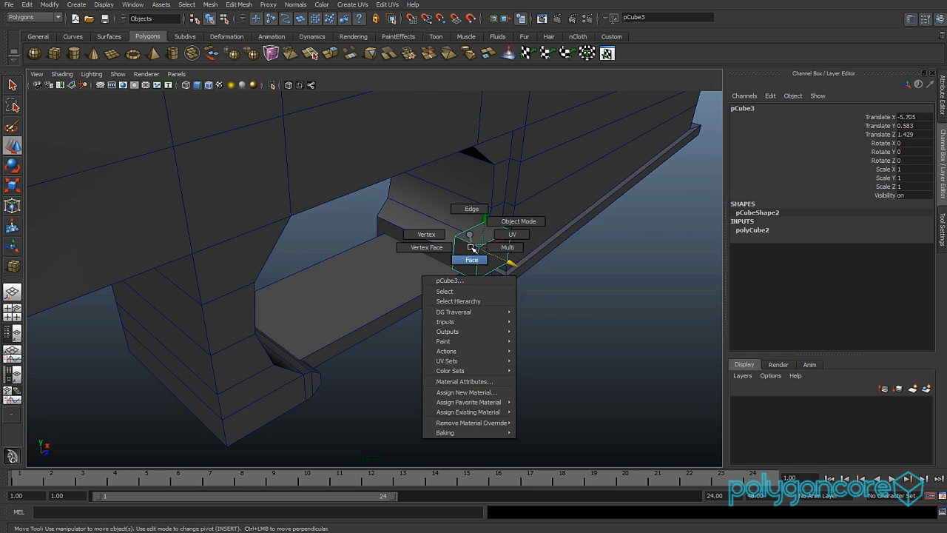
pyautogui.click(471, 260)
pyautogui.click(475, 237)
pyautogui.keyDown('alt'); pyautogui.moveTo(476, 237); pyautogui.dragTo(371, 204); pyautogui.keyUp('alt')
# Extrude the cube's bottom face downward twice along the trigger, by about 0.148 and 0.199.
pyautogui.click(360, 140)
pyautogui.press('space')
pyautogui.keyDown('shift'); pyautogui.rightClick(349, 264); pyautogui.keyUp('shift')
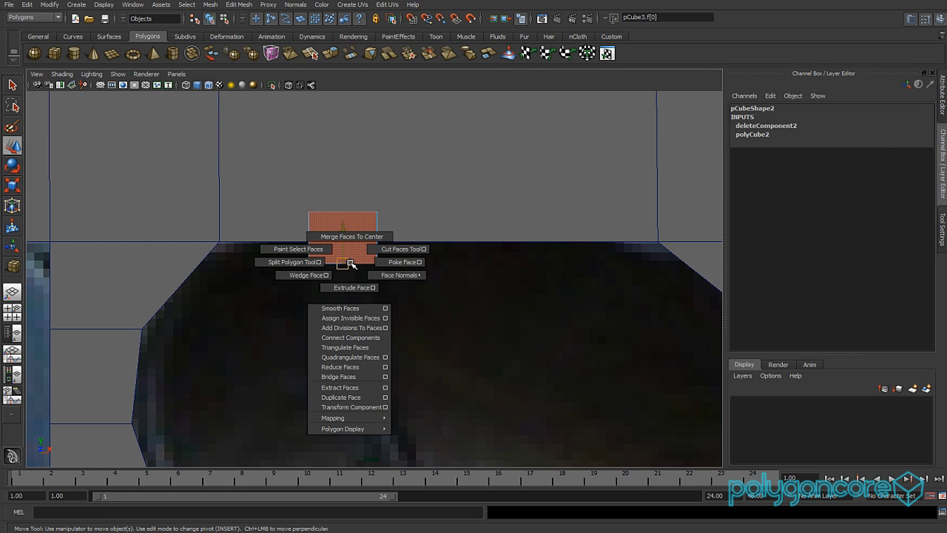
pyautogui.keyDown('shift'); pyautogui.moveTo(352, 264); pyautogui.dragTo(353, 288, button='right'); pyautogui.keyUp('shift')
pyautogui.keyDown('alt'); pyautogui.moveTo(374, 297); pyautogui.dragTo(357, 226, button='middle'); pyautogui.keyUp('alt')
pyautogui.moveTo(335, 214); pyautogui.dragTo(337, 263)
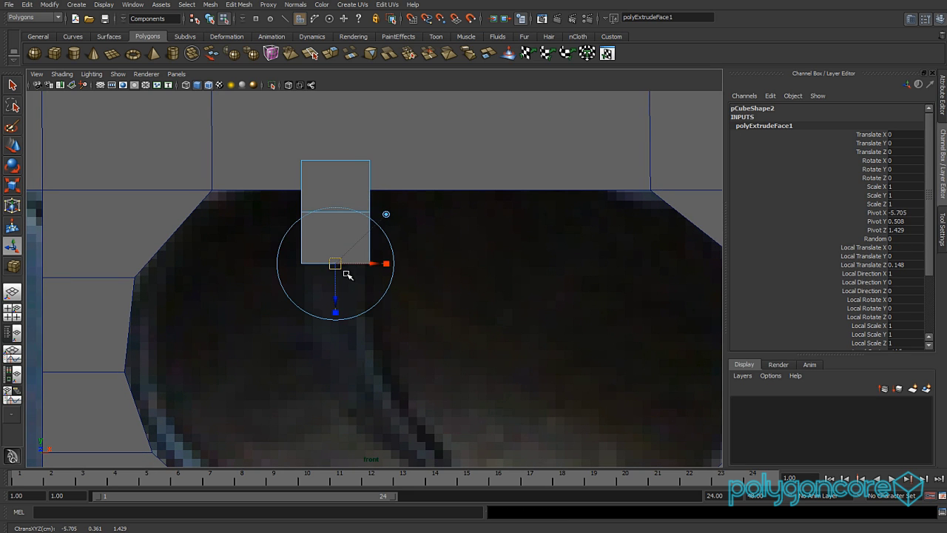
pyautogui.hotkey('ctrl', 'e')
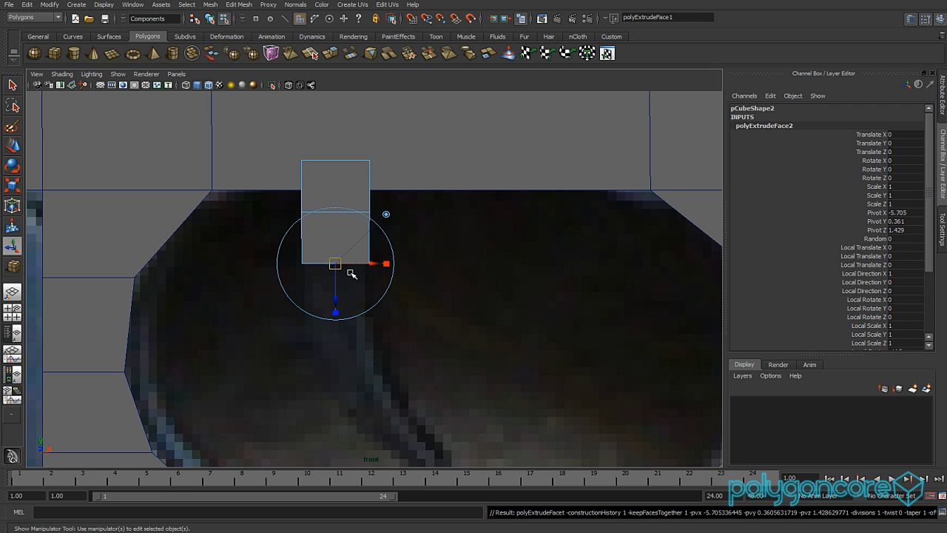
pyautogui.moveTo(336, 265); pyautogui.dragTo(336, 333)
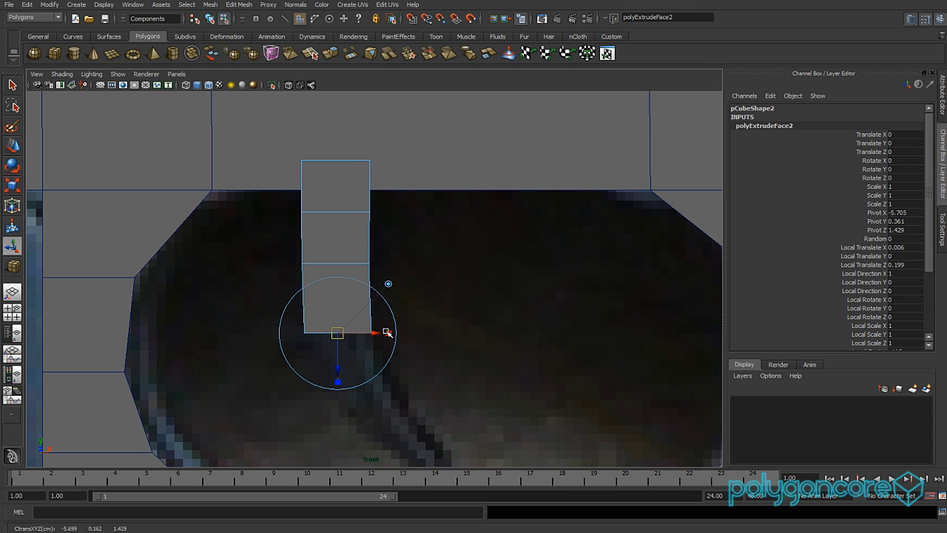
# Tilt the trigger's lower end and extrude a third segment about 0.225 long, rotated about 19.9 degrees and scaled to 0.857 in X.
pyautogui.moveTo(393, 318); pyautogui.dragTo(414, 395)
pyautogui.hotkey('ctrl', 'e')
pyautogui.click(414, 378)
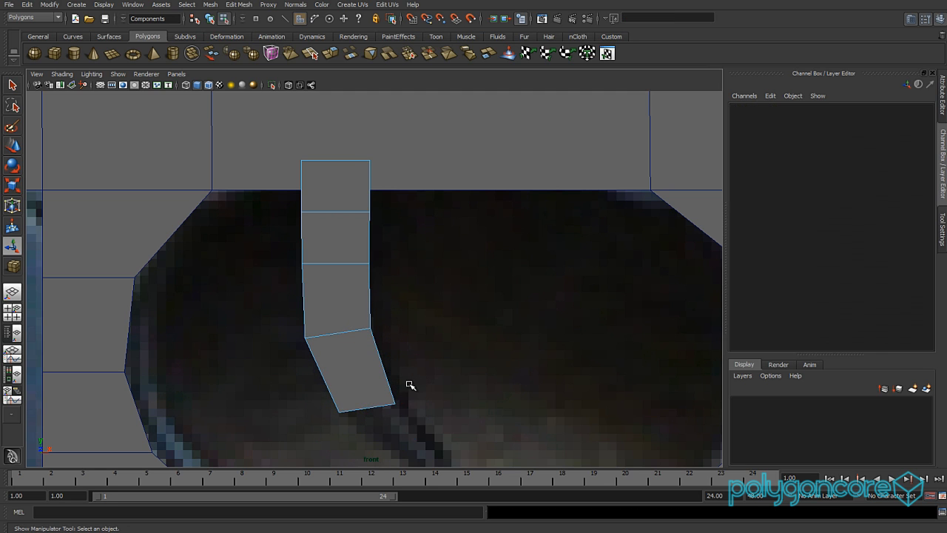
pyautogui.hotkey('ctrl', 'z')
pyautogui.moveTo(415, 375)
pyautogui.mouseDown()
pyautogui.moveTo(401, 360)
pyautogui.moveTo(414, 377)
pyautogui.moveTo(408, 386)
pyautogui.moveTo(419, 386)
pyautogui.mouseUp()
pyautogui.hotkey('ctrl', 'z')
pyautogui.hotkey('ctrl', 'z')
pyautogui.hotkey('ctrl', 'z')
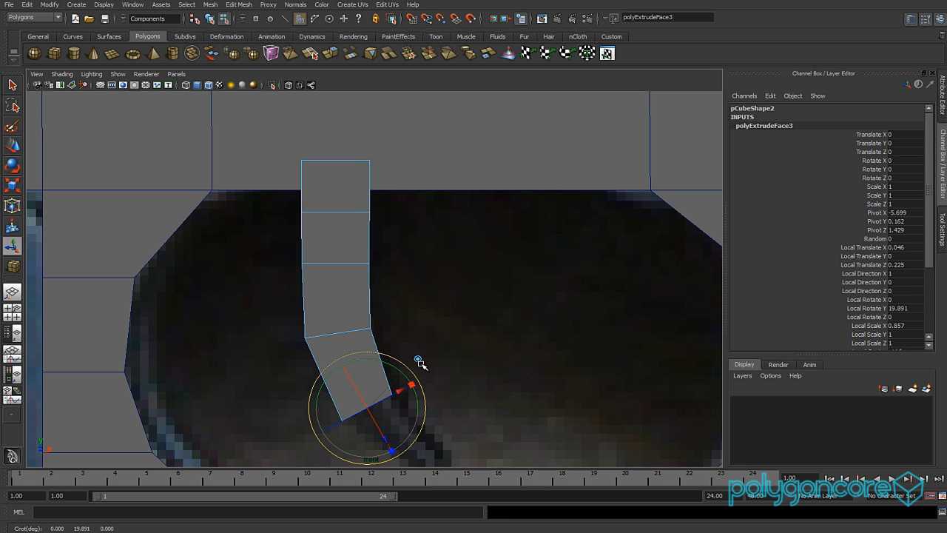
pyautogui.click(418, 358)
# Reposition the trigger's end face and extrude another segment toward the tip along the reference curve.
pyautogui.keyDown('alt'); pyautogui.moveTo(369, 385); pyautogui.dragTo(365, 350, button='middle'); pyautogui.keyUp('alt')
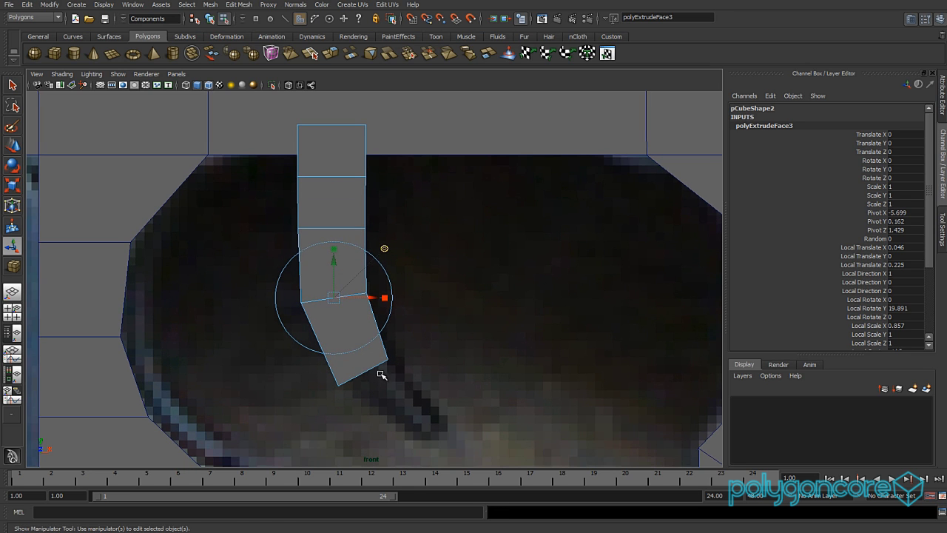
pyautogui.press('w')
pyautogui.moveTo(367, 368); pyautogui.dragTo(416, 425)
pyautogui.hotkey('ctrl', 'e')
pyautogui.press('g')
# Show the model in wireframe and move the lower segments' vertices to match the trigger's curve in the reference image.
pyautogui.moveTo(349, 339); pyautogui.dragTo(309, 337, button='right')
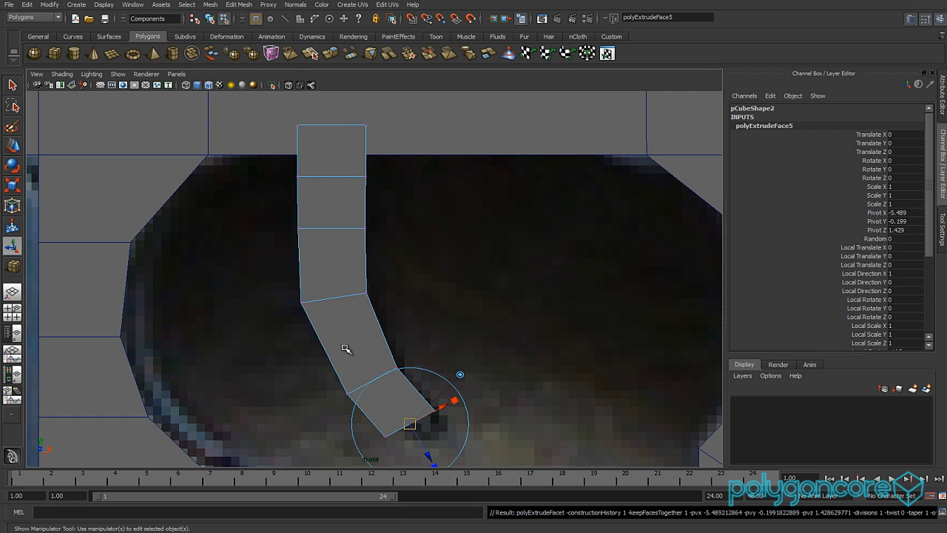
pyautogui.press('4')
pyautogui.press('F9')
pyautogui.moveTo(392, 279); pyautogui.dragTo(269, 318)
pyautogui.moveTo(419, 345); pyautogui.dragTo(356, 359)
pyautogui.press('w')
pyautogui.moveTo(447, 399); pyautogui.dragTo(363, 449)
pyautogui.moveTo(409, 425); pyautogui.dragTo(373, 413)
pyautogui.moveTo(440, 374); pyautogui.dragTo(404, 407)
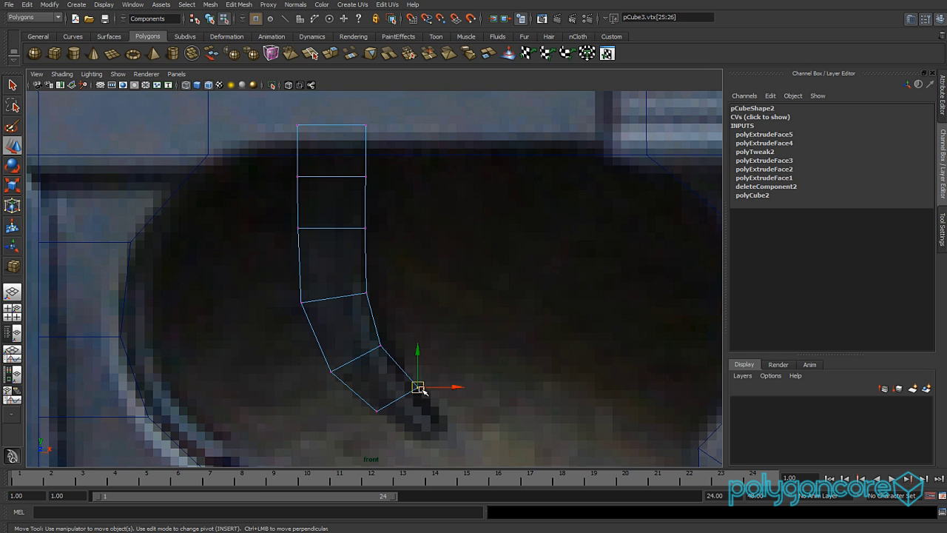
pyautogui.moveTo(455, 388); pyautogui.dragTo(452, 387)
pyautogui.click(332, 370)
pyautogui.moveTo(375, 371); pyautogui.dragTo(370, 372)
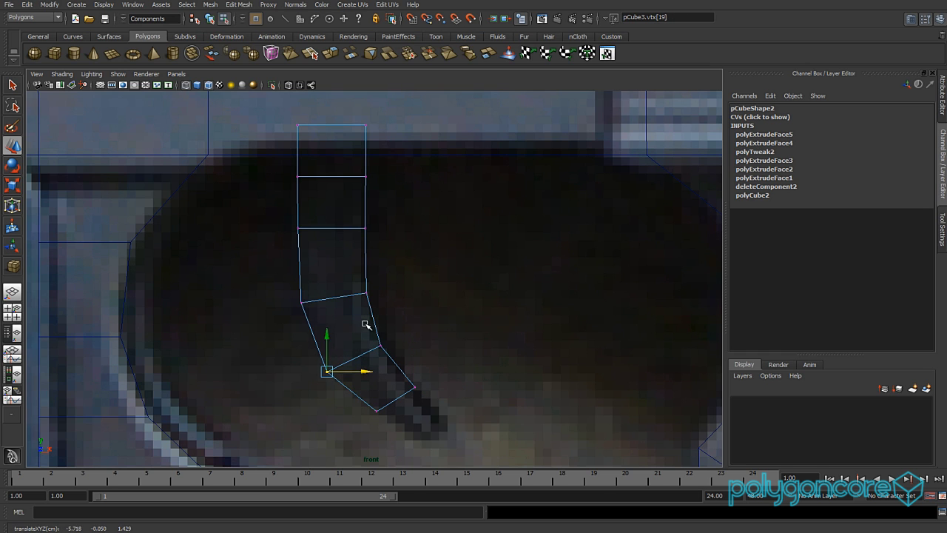
# Shift the vertices along both edges of the trigger's upper segments sideways to follow the reference outline.
pyautogui.keyDown('alt'); pyautogui.moveTo(366, 325); pyautogui.dragTo(381, 360, button='middle'); pyautogui.keyUp('alt')
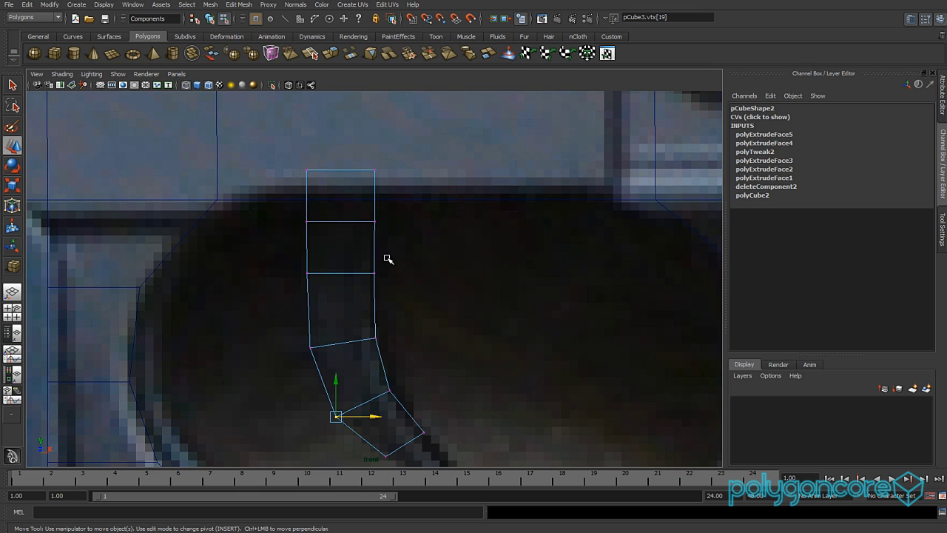
pyautogui.moveTo(402, 206); pyautogui.dragTo(344, 220)
pyautogui.moveTo(328, 256); pyautogui.dragTo(290, 290)
pyautogui.moveTo(343, 273); pyautogui.dragTo(338, 273)
pyautogui.moveTo(326, 164); pyautogui.dragTo(397, 178)
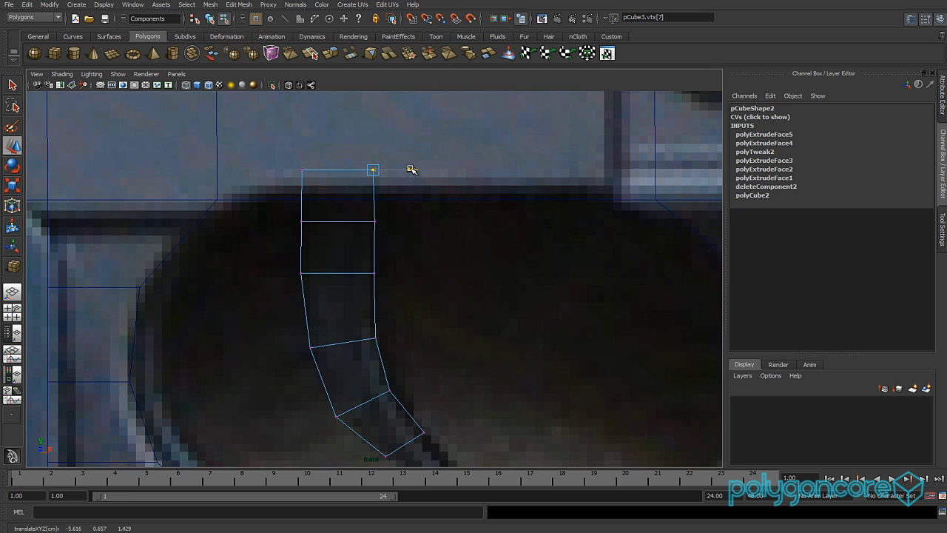
pyautogui.moveTo(359, 212); pyautogui.dragTo(361, 288)
pyautogui.moveTo(398, 326)
pyautogui.mouseDown()
pyautogui.moveTo(363, 352)
pyautogui.moveTo(412, 338)
pyautogui.mouseUp()
pyautogui.moveTo(408, 371); pyautogui.dragTo(380, 396)
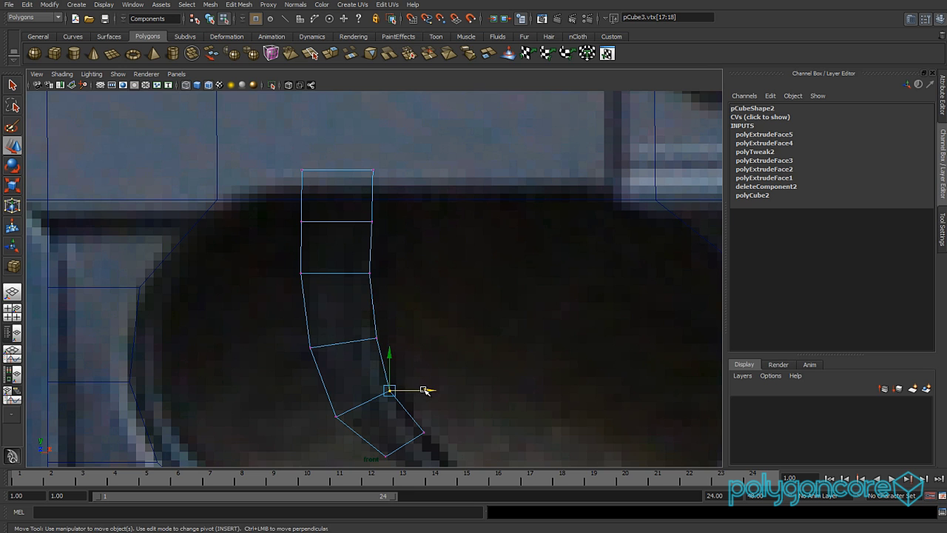
# Adjust the vertices at the trigger's lower end to narrow it toward the reference outline.
pyautogui.keyDown('alt'); pyautogui.moveTo(447, 435); pyautogui.dragTo(444, 377, button='middle'); pyautogui.keyUp('alt')
pyautogui.moveTo(346, 359); pyautogui.dragTo(374, 371)
pyautogui.moveTo(393, 405); pyautogui.dragTo(422, 350)
# Select the trigger's lower end face in perspective and extrude it about 0.119 toward the tip in the front view.
pyautogui.press('space')
pyautogui.press('5')
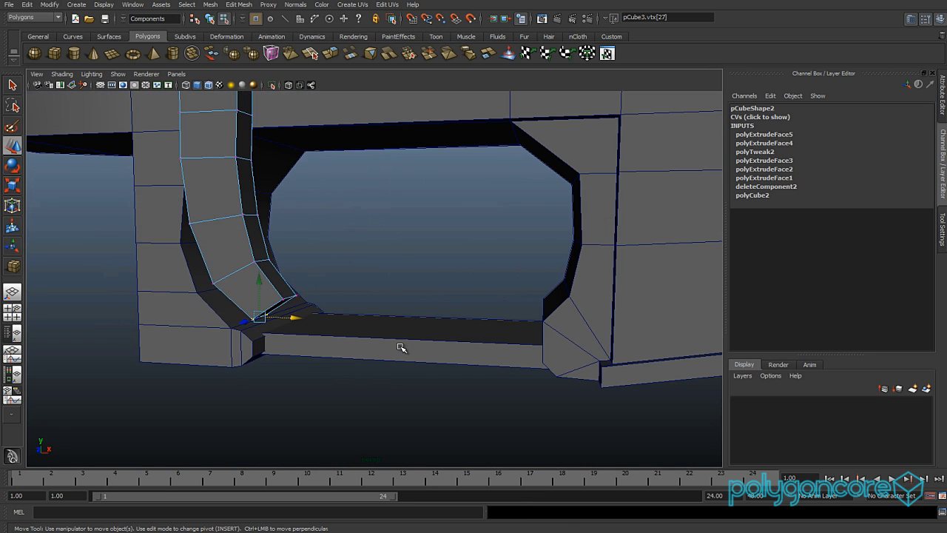
pyautogui.keyDown('alt'); pyautogui.moveTo(350, 335); pyautogui.dragTo(307, 329); pyautogui.keyUp('alt')
pyautogui.moveTo(251, 290); pyautogui.dragTo(256, 320, button='right')
pyautogui.click(256, 296)
pyautogui.press('space')
pyautogui.moveTo(257, 319); pyautogui.dragTo(258, 342)
pyautogui.keyDown('alt'); pyautogui.moveTo(387, 383); pyautogui.dragTo(355, 316, button='middle'); pyautogui.keyUp('alt')
pyautogui.scroll(1, 357, 319)
pyautogui.moveTo(392, 379); pyautogui.dragTo(438, 413)
# Show the model in wireframe and move the vertices of the newly extruded end to form a narrow tip matching the reference trigger.
pyautogui.moveTo(369, 373); pyautogui.dragTo(509, 387, button='right')
pyautogui.press('4')
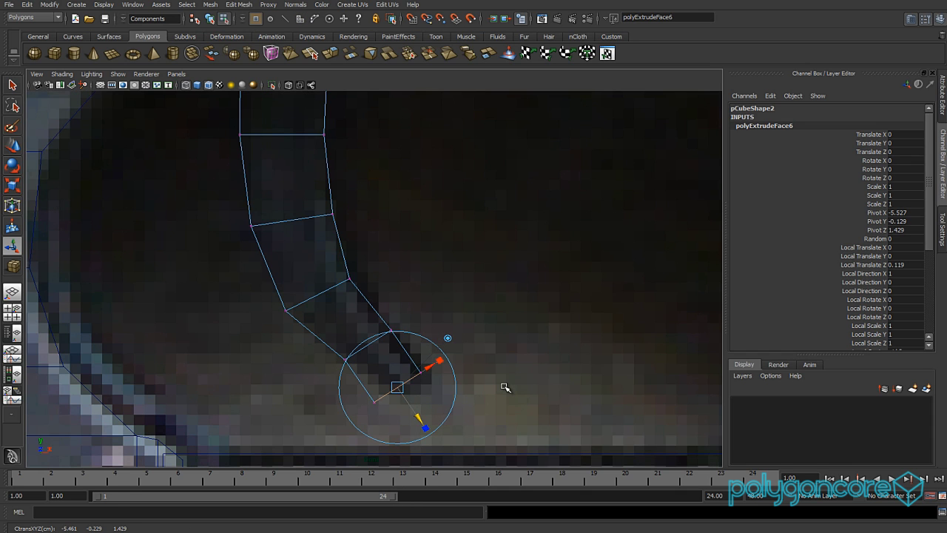
pyautogui.click(506, 386)
pyautogui.moveTo(449, 346); pyautogui.dragTo(401, 393)
pyautogui.press('w')
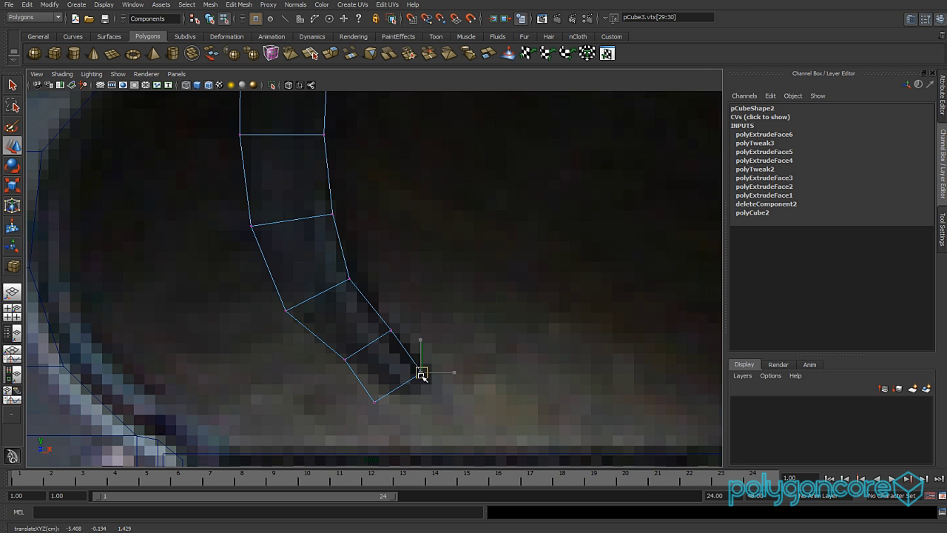
pyautogui.click(373, 403)
pyautogui.moveTo(374, 402); pyautogui.dragTo(408, 387)
pyautogui.scroll(-6, 400, 371)
pyautogui.scroll(5, 383, 338)
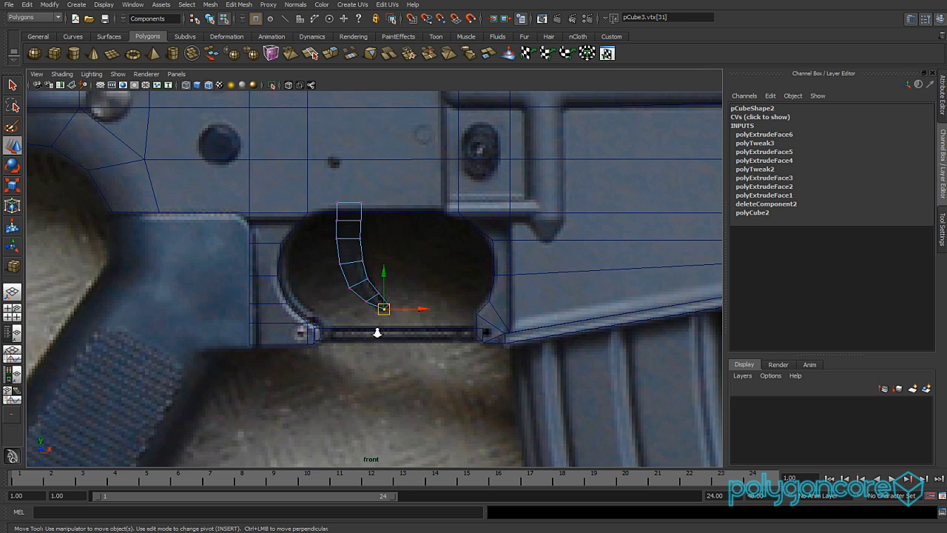
# Raise the vertices at the trigger's upper end so it extends into the receiver body above the opening.
pyautogui.moveTo(316, 202); pyautogui.dragTo(314, 204)
pyautogui.keyDown('alt'); pyautogui.moveTo(353, 220); pyautogui.dragTo(377, 274, button='middle'); pyautogui.keyUp('alt')
pyautogui.moveTo(403, 224); pyautogui.dragTo(310, 245)
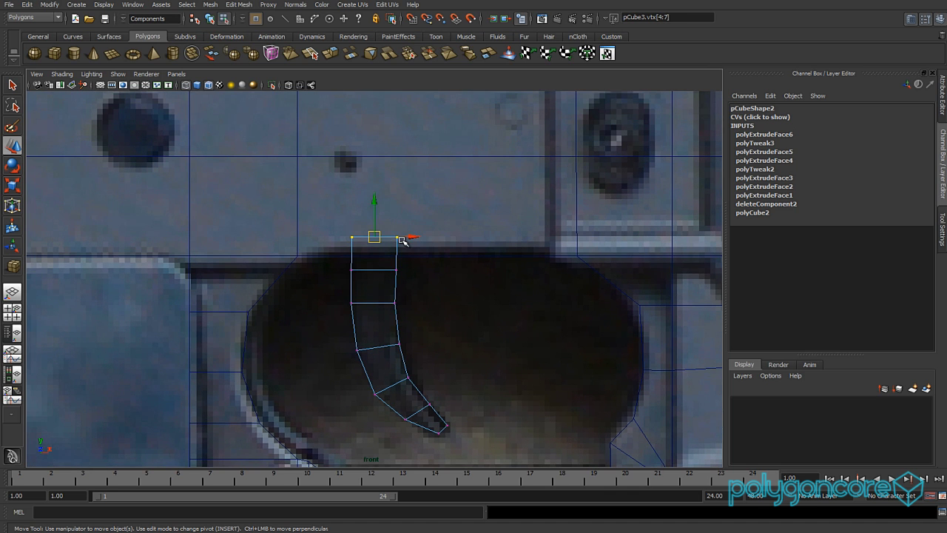
pyautogui.moveTo(374, 237); pyautogui.dragTo(376, 225)
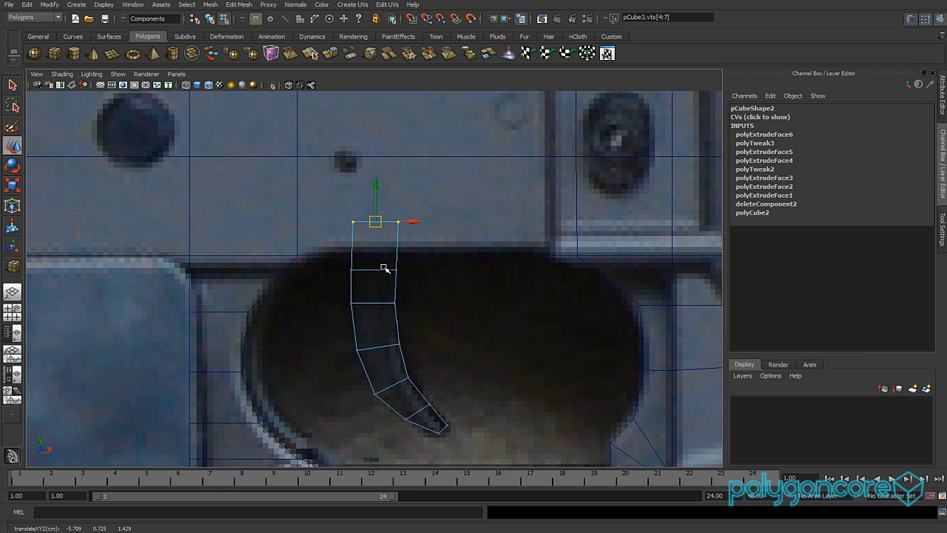
# Lower vertices on the trigger's outer curved edge to even out and slant its upper and middle segment lines.
pyautogui.scroll(3, 398, 338)
pyautogui.moveTo(330, 248); pyautogui.dragTo(328, 249)
pyautogui.moveTo(338, 198); pyautogui.dragTo(337, 207)
pyautogui.click(338, 183)
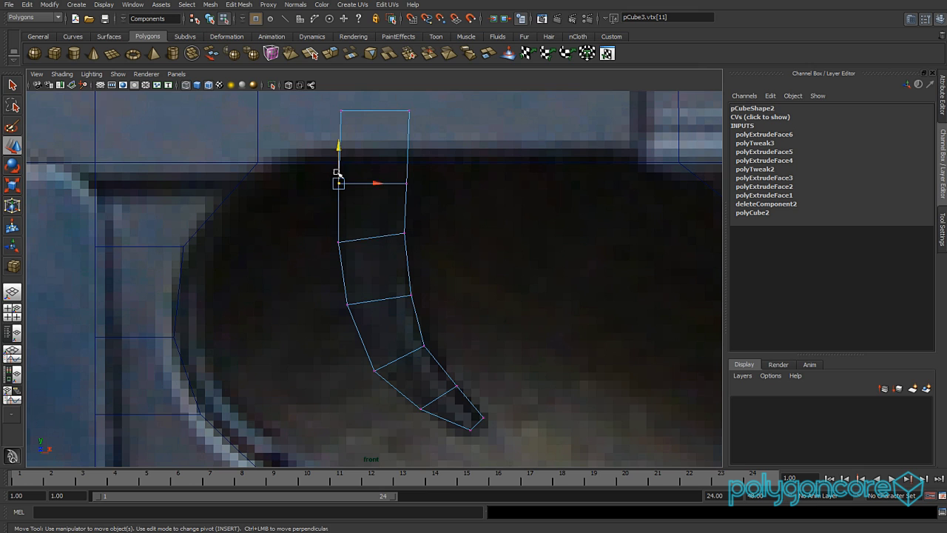
pyautogui.click(347, 304)
pyautogui.moveTo(348, 266); pyautogui.dragTo(349, 274)
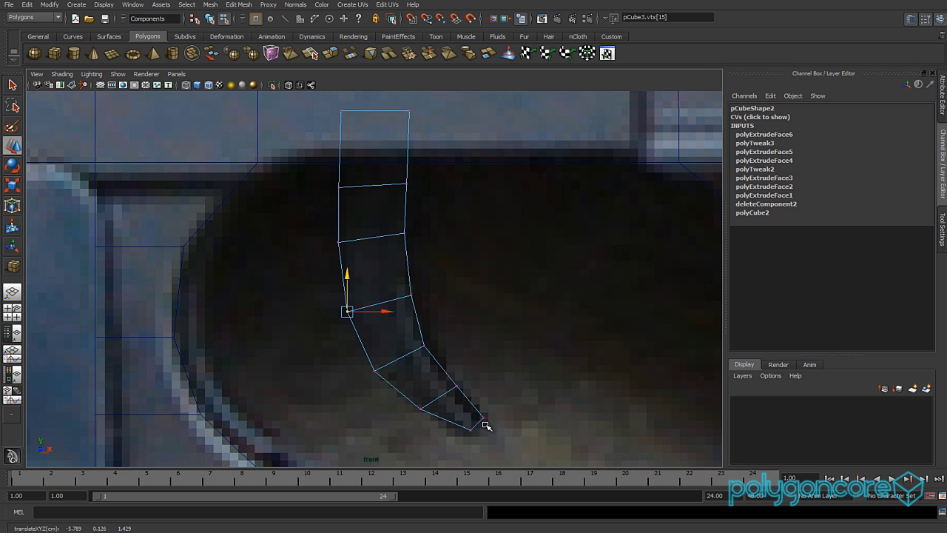
# Return to shaded perspective and object mode, and widen the trigger by scaling it to about 2.541 in Z.
pyautogui.press('space')
pyautogui.moveTo(442, 407); pyautogui.dragTo(446, 370)
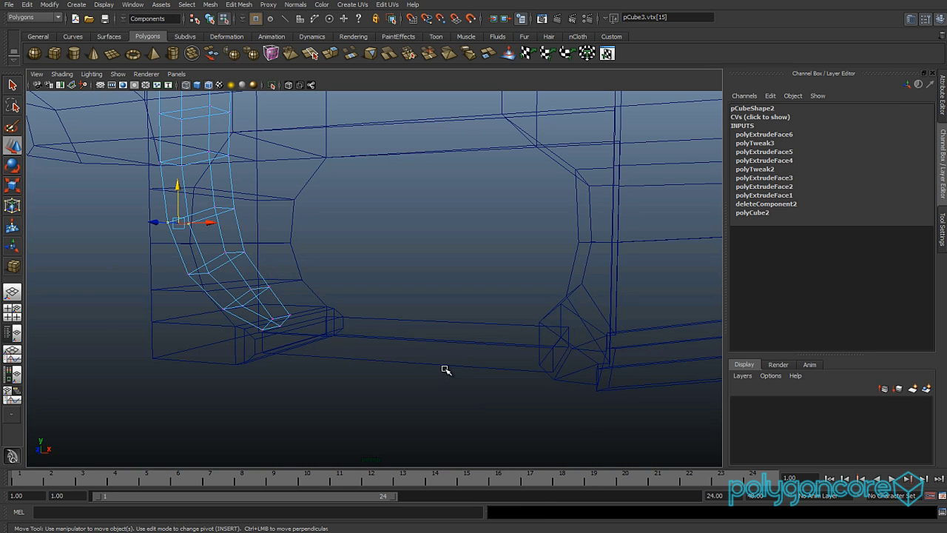
pyautogui.press('5')
pyautogui.keyDown('alt'); pyautogui.moveTo(322, 380); pyautogui.dragTo(437, 369); pyautogui.keyUp('alt')
pyautogui.moveTo(488, 347); pyautogui.dragTo(539, 333, button='right')
pyautogui.press('r')
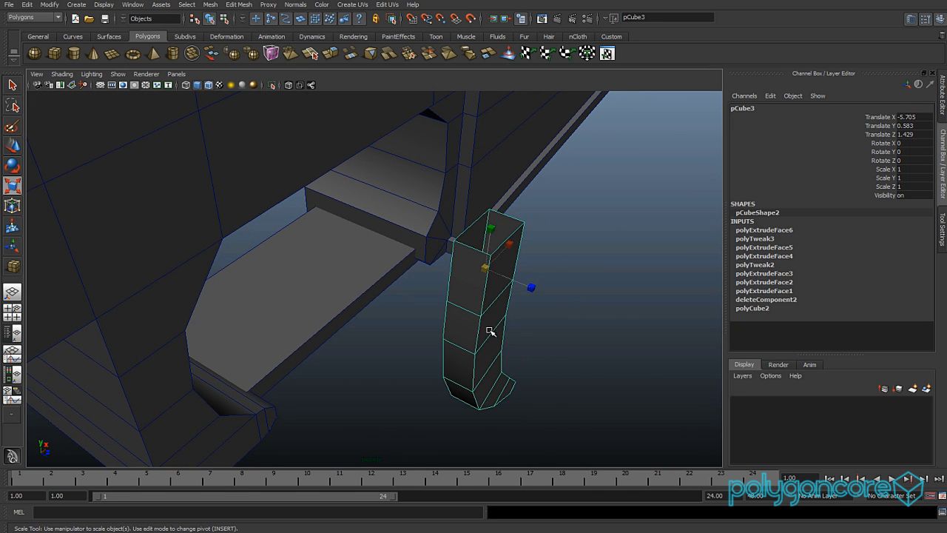
pyautogui.moveTo(531, 288); pyautogui.dragTo(547, 314)
pyautogui.press('w')
pyautogui.keyDown('alt'); pyautogui.moveTo(521, 240); pyautogui.dragTo(519, 322, button='middle'); pyautogui.keyUp('alt')
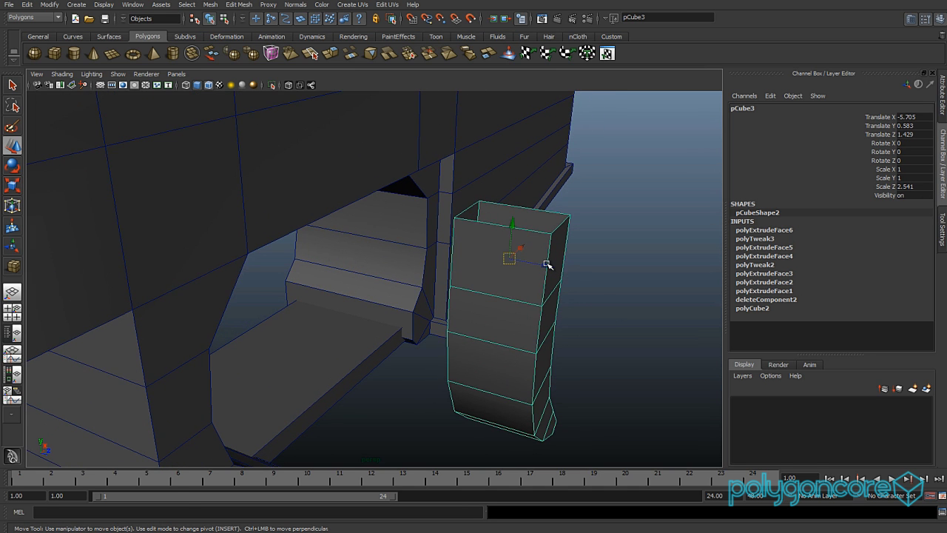
# Insert an edge loop along the middle of the trigger's width, running down its full length.
pyautogui.keyDown('alt'); pyautogui.moveTo(533, 307); pyautogui.dragTo(266, 281); pyautogui.keyUp('alt')
pyautogui.keyDown('alt'); pyautogui.moveTo(267, 281); pyautogui.dragTo(355, 274, button='right'); pyautogui.keyUp('alt')
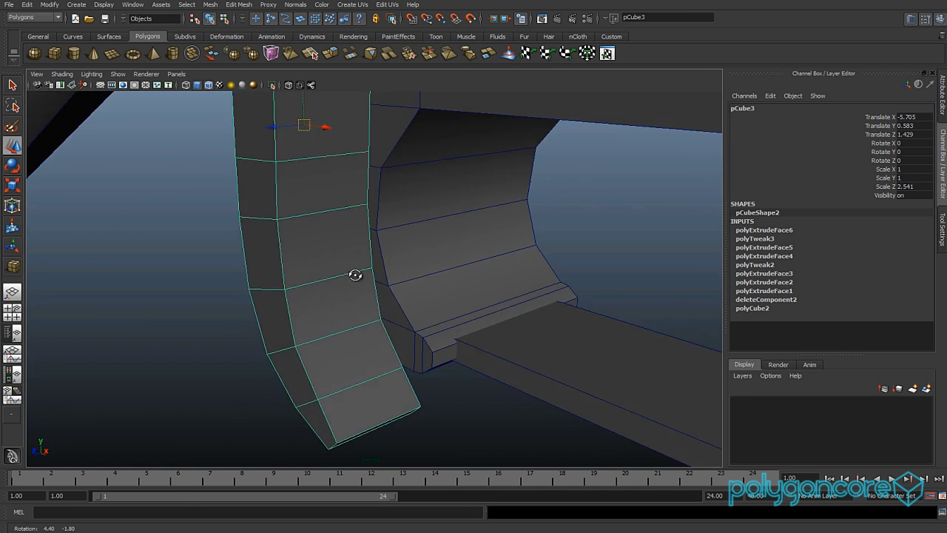
pyautogui.keyDown('alt'); pyautogui.moveTo(355, 274); pyautogui.dragTo(342, 273); pyautogui.keyUp('alt')
pyautogui.moveTo(298, 273); pyautogui.dragTo(303, 248, button='right')
pyautogui.click(313, 271)
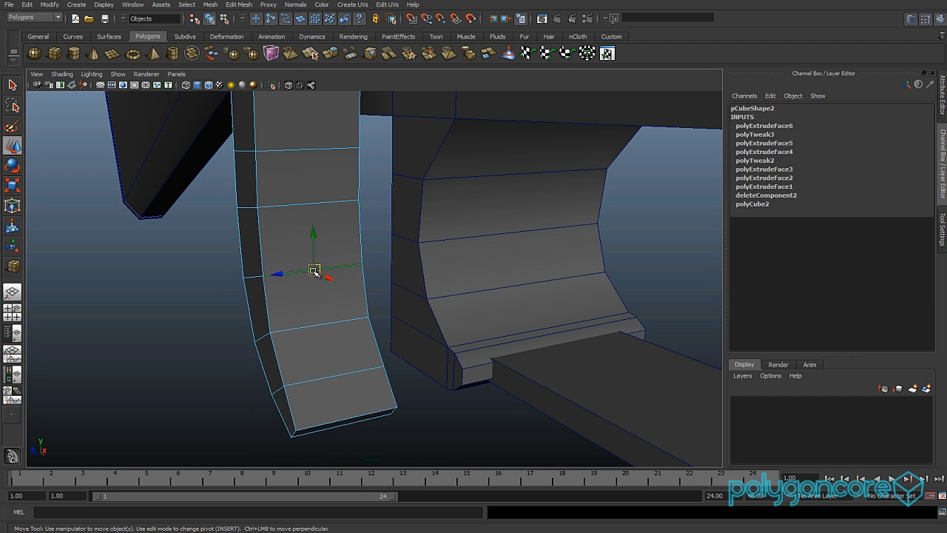
pyautogui.keyDown('shift'); pyautogui.rightClick(314, 271); pyautogui.keyUp('shift')
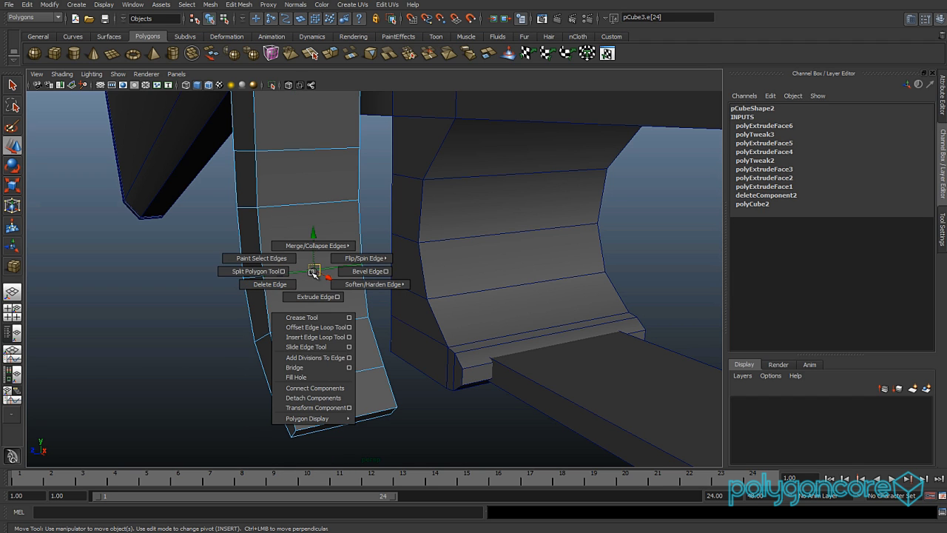
pyautogui.keyDown('ctrl'); pyautogui.moveTo(314, 271); pyautogui.dragTo(330, 296, button='right'); pyautogui.keyUp('ctrl')
# Select the centre edges down the trigger's concave side and move them slightly outward along X in the front view.
pyautogui.moveTo(331, 296)
pyautogui.keyDown('alt'); pyautogui.mouseDown()
pyautogui.moveTo(317, 321)
pyautogui.moveTo(333, 290)
pyautogui.mouseUp(); pyautogui.keyUp('alt')
pyautogui.click(333, 178)
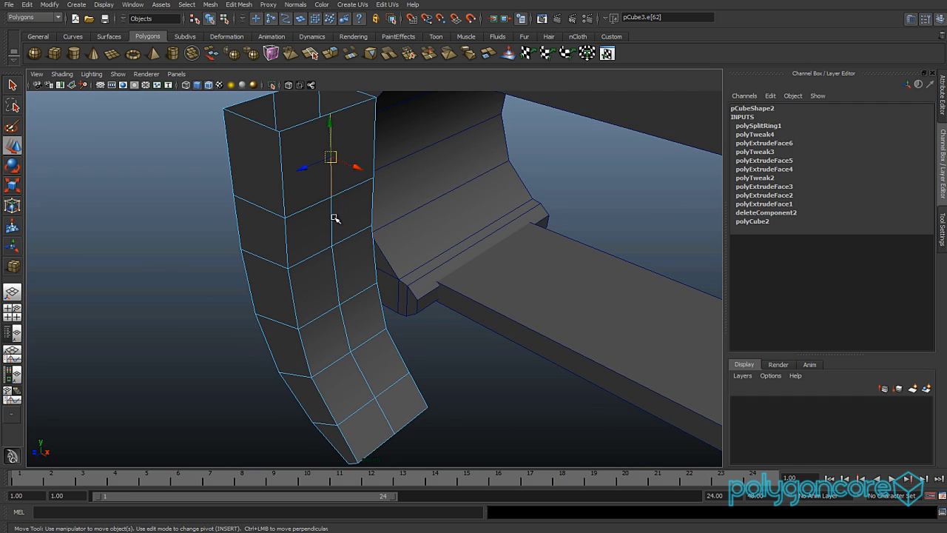
pyautogui.keyDown('shift'); pyautogui.click(332, 220); pyautogui.keyUp('shift')
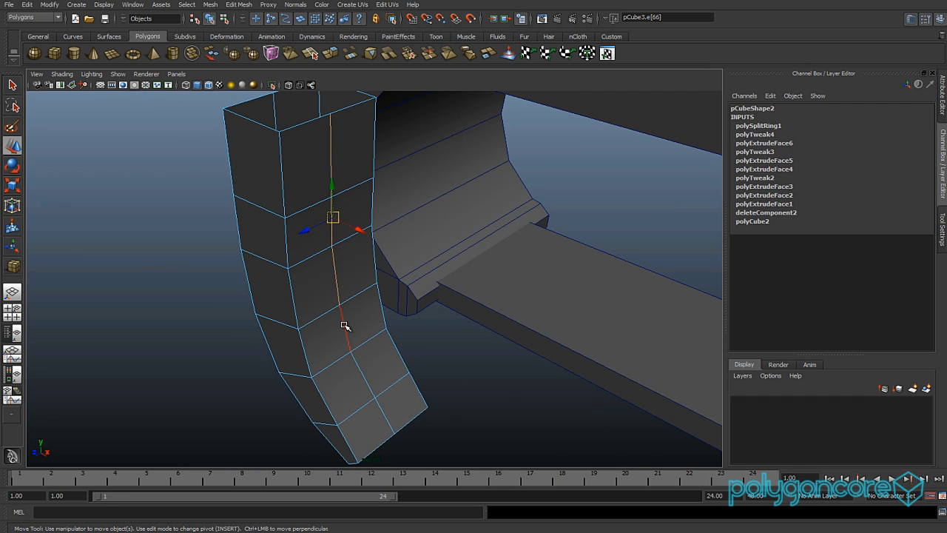
pyautogui.keyDown('shift'); pyautogui.click(360, 366); pyautogui.keyUp('shift')
pyautogui.keyDown('shift'); pyautogui.click(386, 416); pyautogui.keyUp('shift')
pyautogui.keyDown('alt'); pyautogui.moveTo(387, 415); pyautogui.dragTo(435, 310); pyautogui.keyUp('alt')
pyautogui.press('space')
pyautogui.moveTo(476, 264); pyautogui.dragTo(485, 264)
# Select the centre edges down the trigger's convex side and move them slightly outward along X in the front view.
pyautogui.press('space')
pyautogui.moveTo(460, 279); pyautogui.dragTo(462, 253)
pyautogui.keyDown('alt'); pyautogui.moveTo(414, 298); pyautogui.dragTo(489, 297); pyautogui.keyUp('alt')
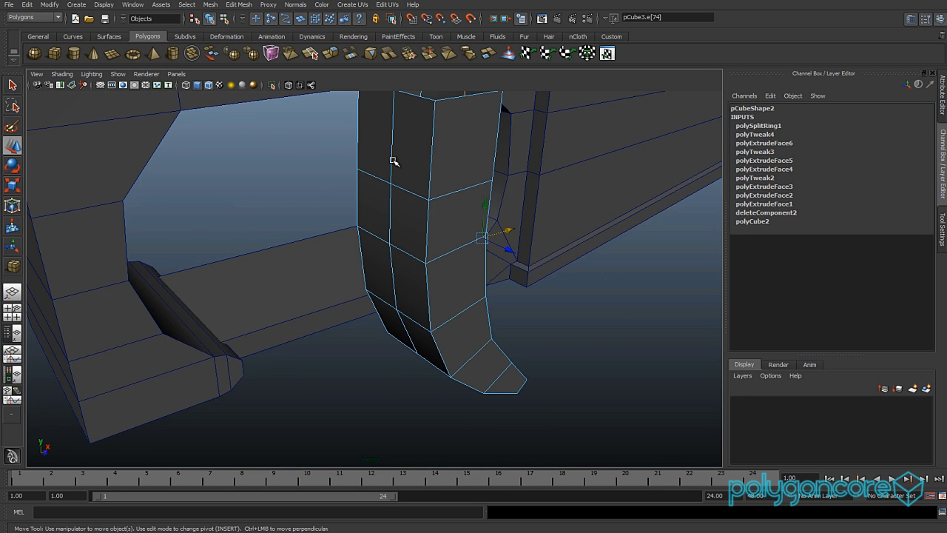
pyautogui.keyDown('alt'); pyautogui.moveTo(392, 204); pyautogui.dragTo(410, 196); pyautogui.keyUp('alt')
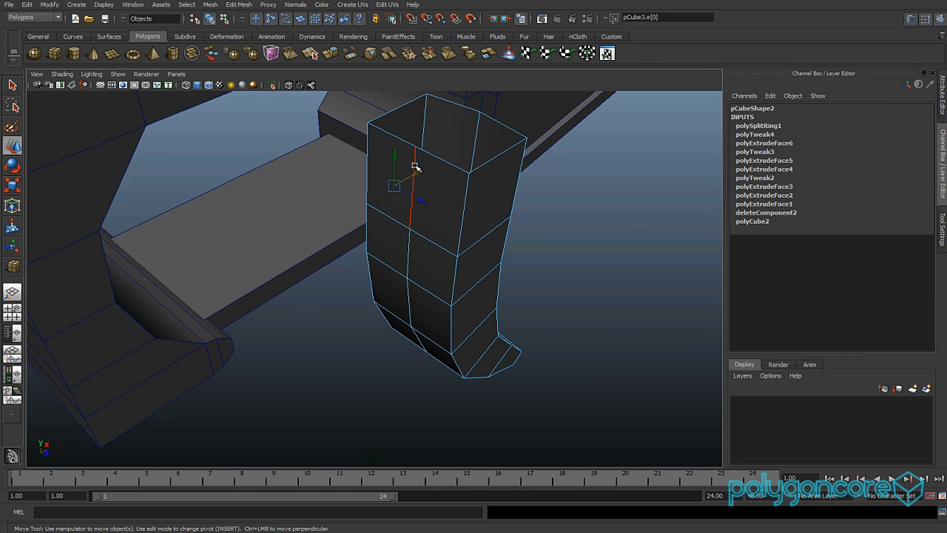
pyautogui.keyDown('alt'); pyautogui.moveTo(415, 273); pyautogui.dragTo(412, 240); pyautogui.keyUp('alt')
pyautogui.moveTo(426, 315)
pyautogui.keyDown('alt'); pyautogui.mouseDown()
pyautogui.moveTo(389, 284)
pyautogui.moveTo(424, 305)
pyautogui.mouseUp(); pyautogui.keyUp('alt')
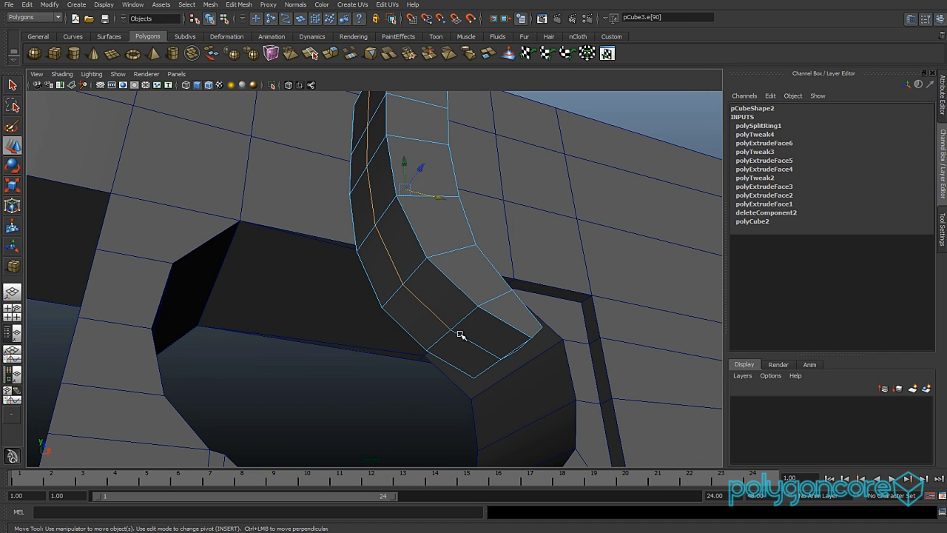
pyautogui.keyDown('alt'); pyautogui.moveTo(431, 337); pyautogui.dragTo(383, 377); pyautogui.keyUp('alt')
pyautogui.press('space')
pyautogui.moveTo(442, 272); pyautogui.dragTo(435, 269)
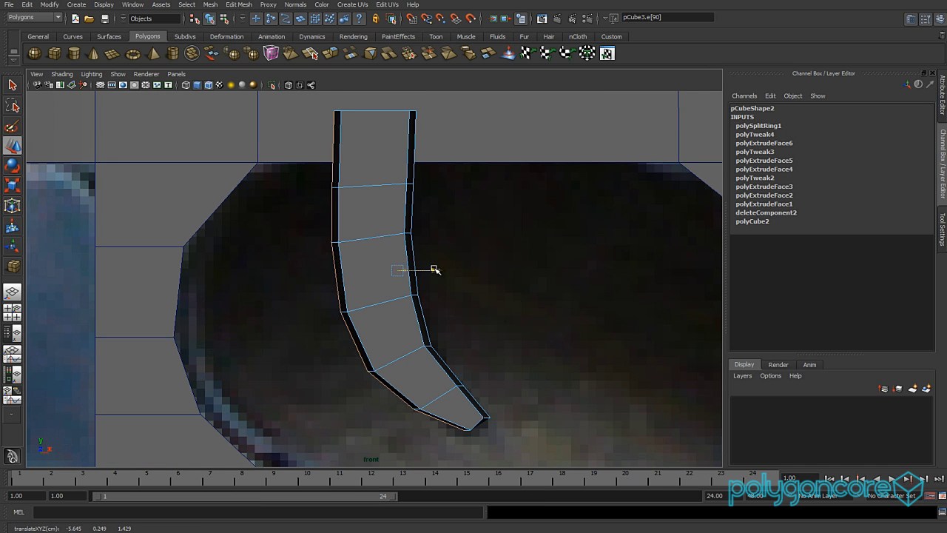
# Select the centre edge across the trigger's tip and move it slightly outward and down in the front view.
pyautogui.press('space')
pyautogui.click(406, 330)
pyautogui.keyDown('alt'); pyautogui.moveTo(404, 328); pyautogui.dragTo(441, 359); pyautogui.keyUp('alt')
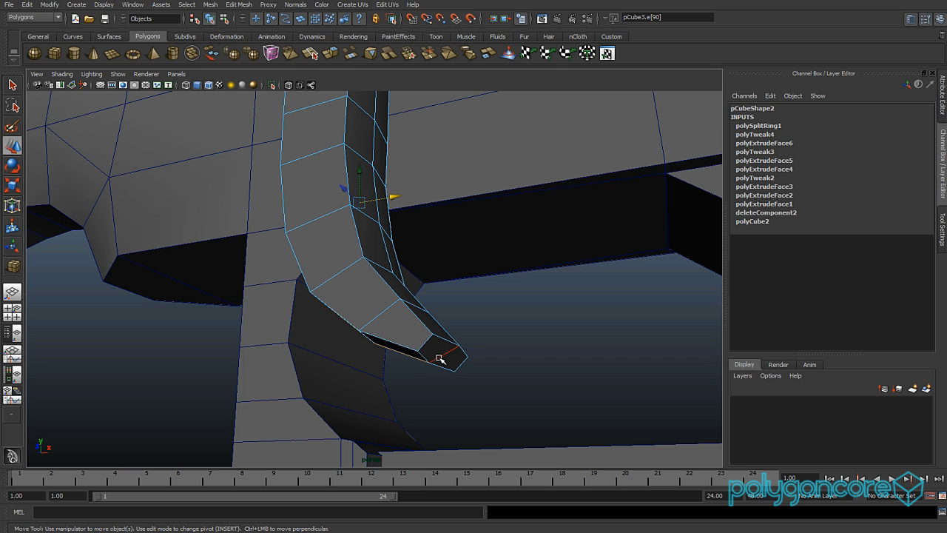
pyautogui.press('space')
pyautogui.click(444, 366)
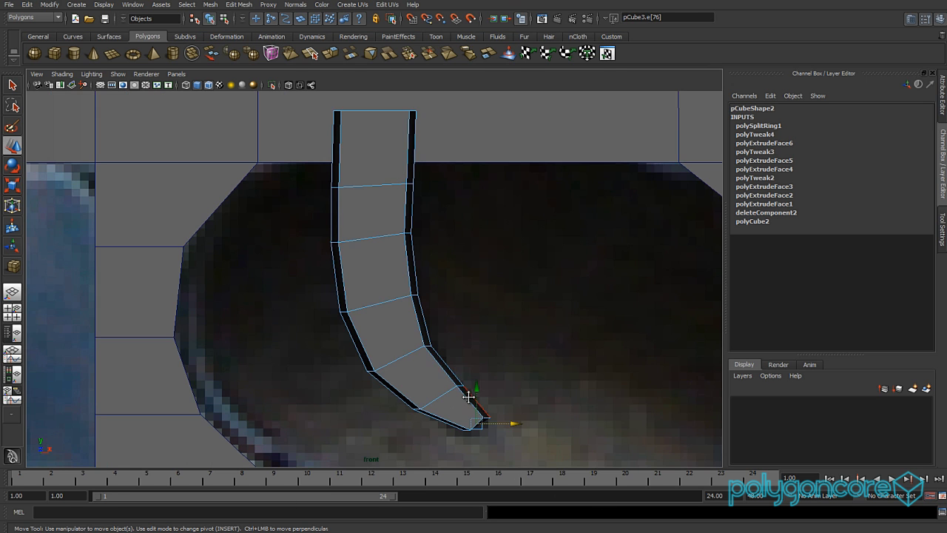
pyautogui.scroll(4, 468, 397)
pyautogui.scroll(3, 515, 386)
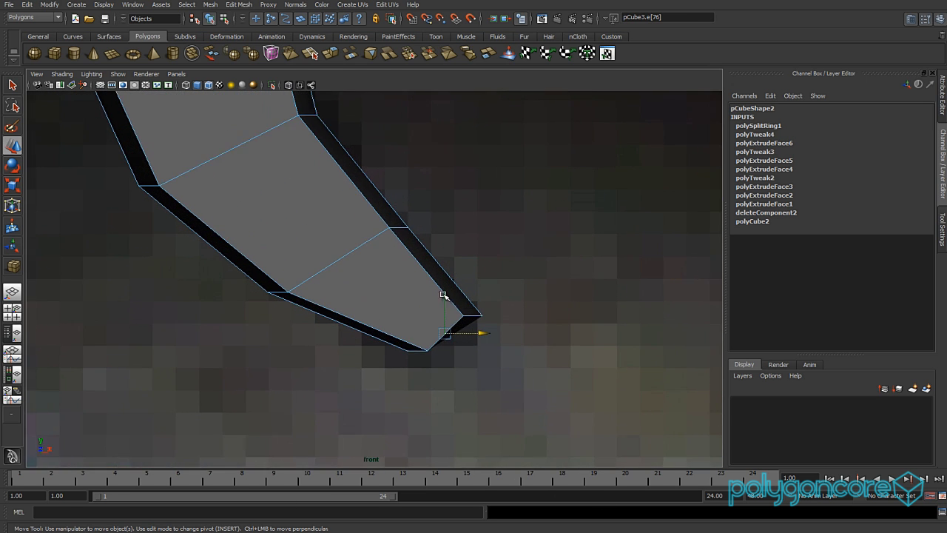
pyautogui.moveTo(496, 345); pyautogui.dragTo(507, 348)
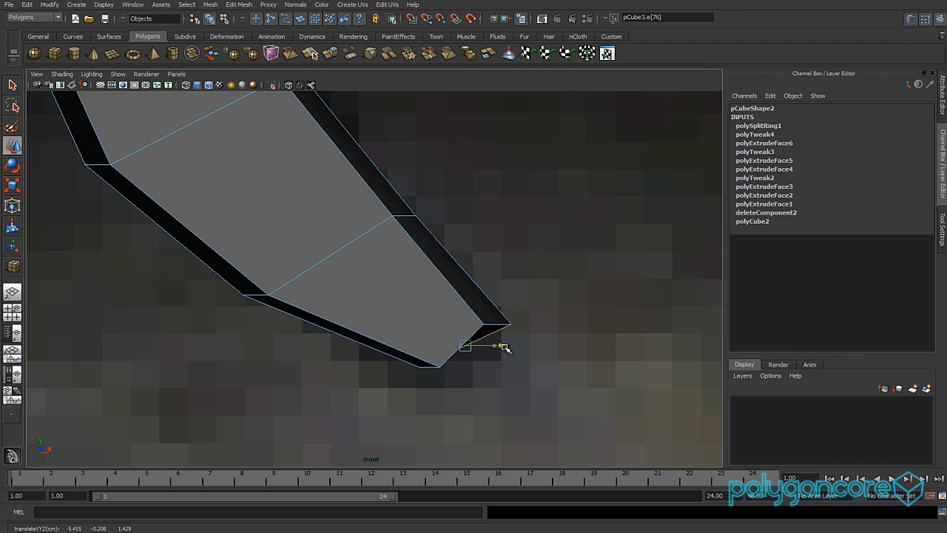
pyautogui.moveTo(465, 313); pyautogui.dragTo(469, 324)
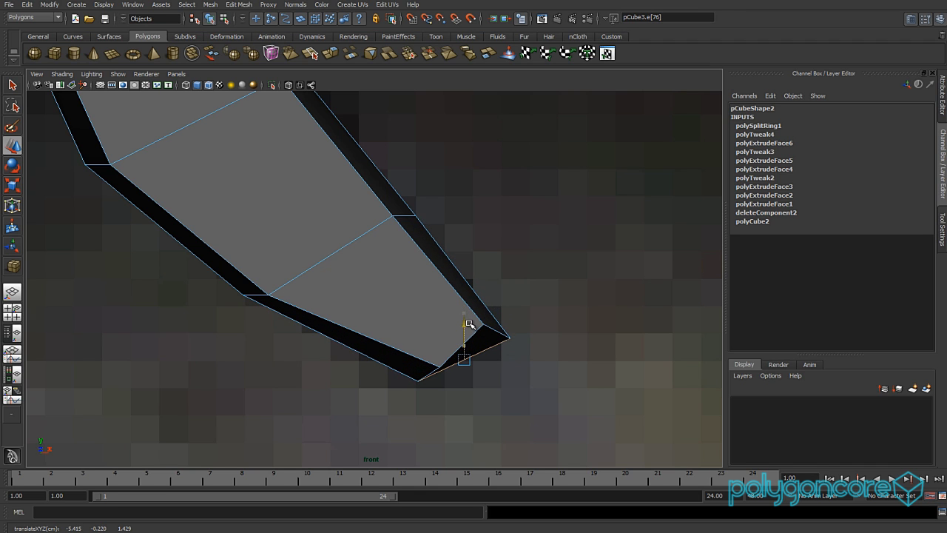
# Move the two centre vertices at the trigger's tip individually so the end protrudes evenly beyond the side corners.
pyautogui.moveTo(437, 363); pyautogui.dragTo(399, 345, button='right')
pyautogui.click(418, 381)
pyautogui.moveTo(441, 382); pyautogui.dragTo(472, 378)
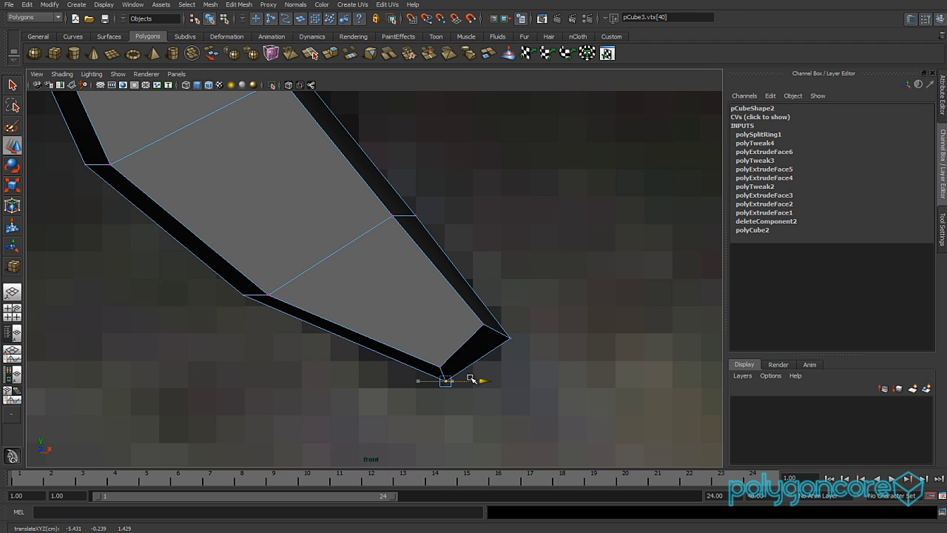
pyautogui.moveTo(522, 330); pyautogui.dragTo(490, 351)
pyautogui.click(504, 303)
pyautogui.moveTo(501, 305); pyautogui.dragTo(501, 300)
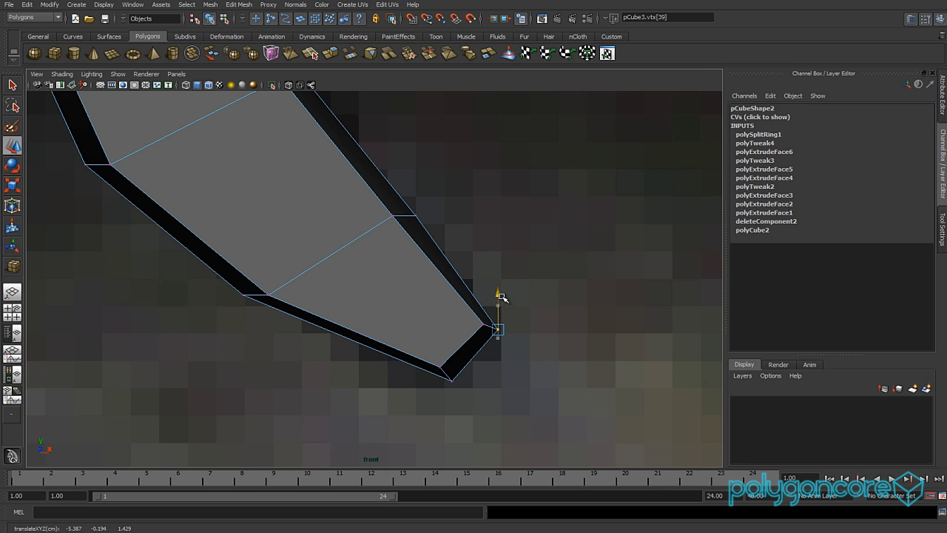
# Select the trigger's tip vertices in perspective, enable Soft Select, and scale them to about 0.69 across the width for a tapered shape.
pyautogui.press('space')
pyautogui.moveTo(417, 324); pyautogui.dragTo(415, 284)
pyautogui.keyDown('alt'); pyautogui.moveTo(413, 284); pyautogui.dragTo(306, 347); pyautogui.keyUp('alt')
pyautogui.keyDown('alt'); pyautogui.moveTo(305, 347); pyautogui.dragTo(326, 282, button='middle'); pyautogui.keyUp('alt')
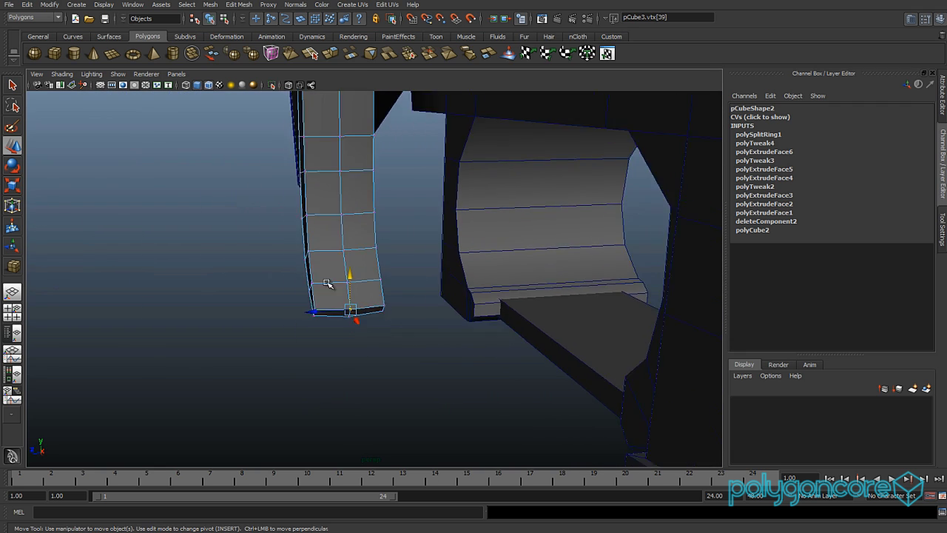
pyautogui.scroll(4, 327, 284)
pyautogui.moveTo(407, 369)
pyautogui.keyDown('alt'); pyautogui.mouseDown()
pyautogui.moveTo(408, 389)
pyautogui.moveTo(274, 330)
pyautogui.moveTo(395, 333)
pyautogui.moveTo(332, 311)
pyautogui.moveTo(310, 357)
pyautogui.mouseUp(); pyautogui.keyUp('alt')
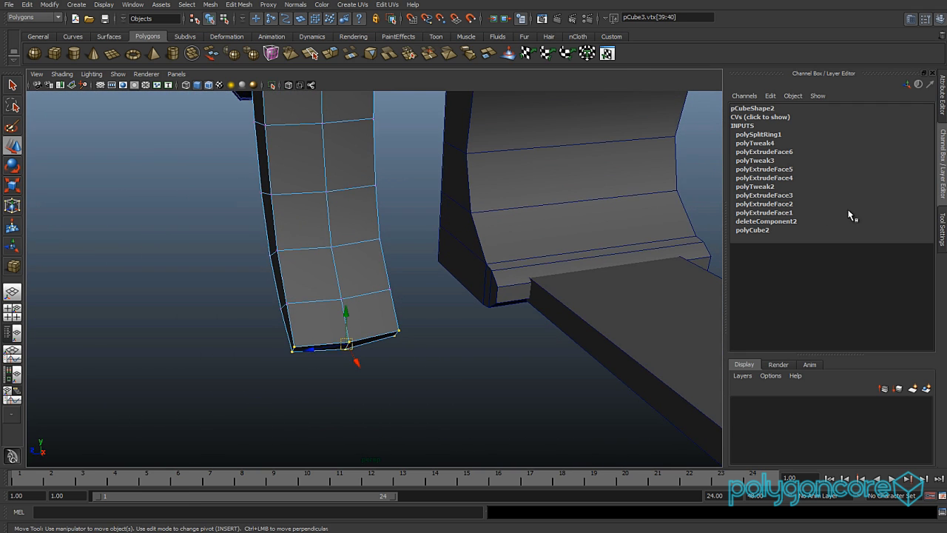
pyautogui.click(940, 231)
pyautogui.click(781, 402)
pyautogui.keyDown('alt'); pyautogui.moveTo(530, 347); pyautogui.dragTo(436, 321); pyautogui.keyUp('alt')
pyautogui.press('r')
pyautogui.keyDown('alt'); pyautogui.moveTo(362, 385); pyautogui.dragTo(384, 379); pyautogui.keyUp('alt')
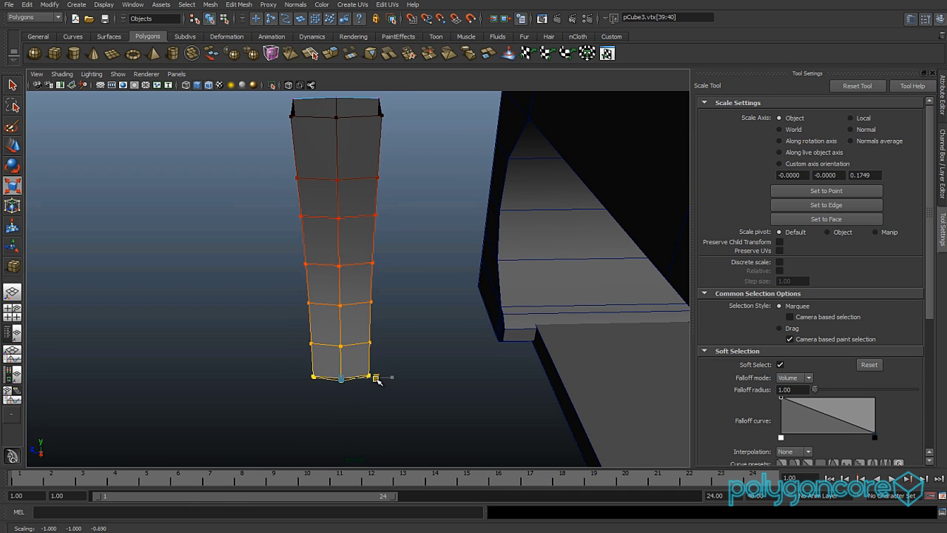
# Return to object mode, turn off Soft Select, and rescale the whole trigger.
pyautogui.press('w')
pyautogui.press('F8')
pyautogui.click(780, 401)
pyautogui.keyDown('alt'); pyautogui.moveTo(533, 340); pyautogui.dragTo(419, 262); pyautogui.keyUp('alt')
pyautogui.press('r')
pyautogui.moveTo(289, 168); pyautogui.dragTo(274, 162, button='middle')
pyautogui.press('w')
# Move the trigger into the trigger guard opening, centre it across the receiver's width in the top view, and return to shaded perspective.
pyautogui.keyDown('alt'); pyautogui.moveTo(335, 184); pyautogui.dragTo(520, 256); pyautogui.keyUp('alt')
pyautogui.press('space')
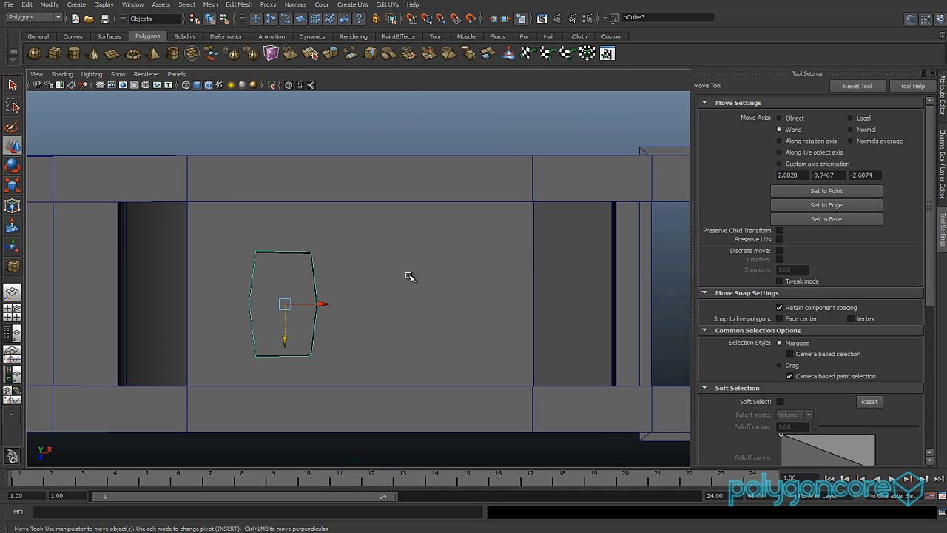
pyautogui.press('4')
pyautogui.scroll(2, 370, 283)
pyautogui.moveTo(267, 345)
pyautogui.mouseDown()
pyautogui.moveTo(263, 310)
pyautogui.moveTo(389, 277)
pyautogui.moveTo(376, 316)
pyautogui.moveTo(400, 264)
pyautogui.mouseUp()
pyautogui.press('space')
pyautogui.press('5')
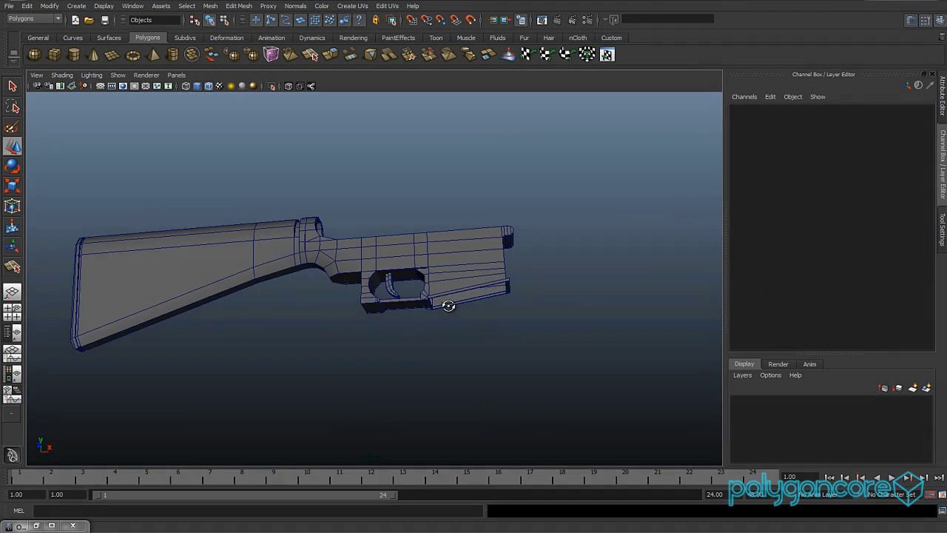
pyautogui.keyDown('alt'); pyautogui.moveTo(448, 306); pyautogui.dragTo(455, 330); pyautogui.keyUp('alt')
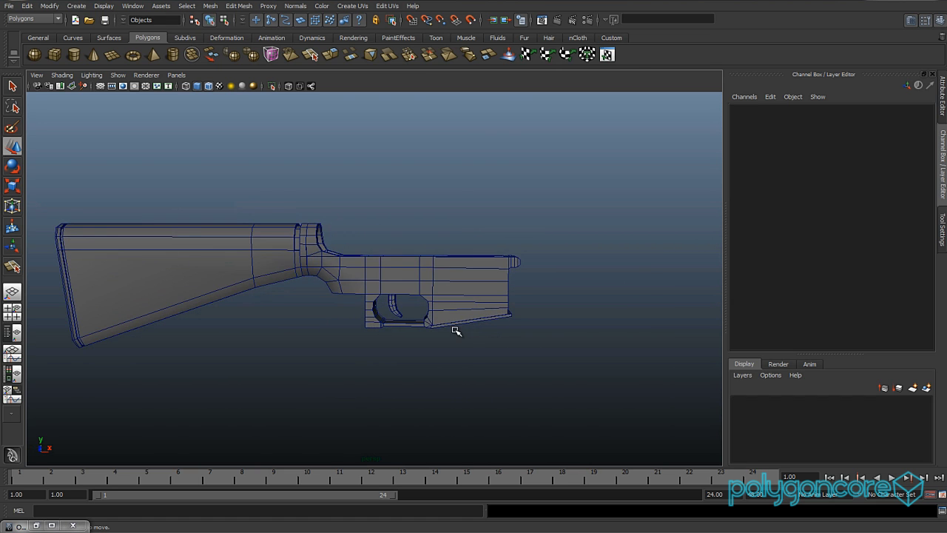